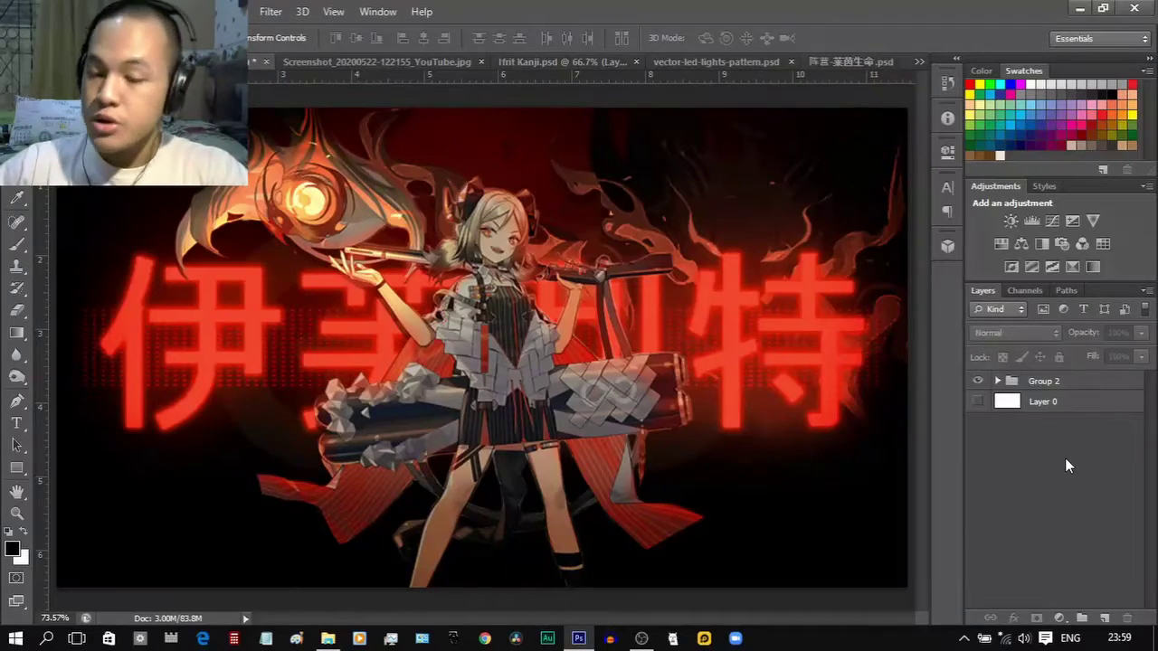
pyautogui.click(997, 381)
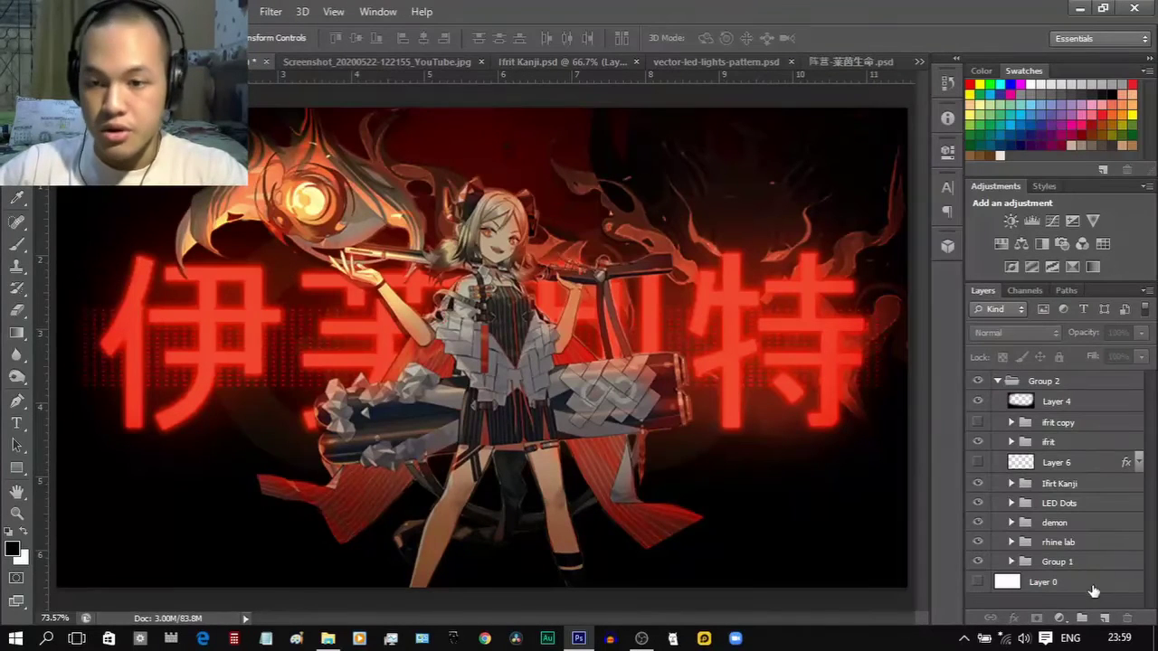
pyautogui.click(995, 381)
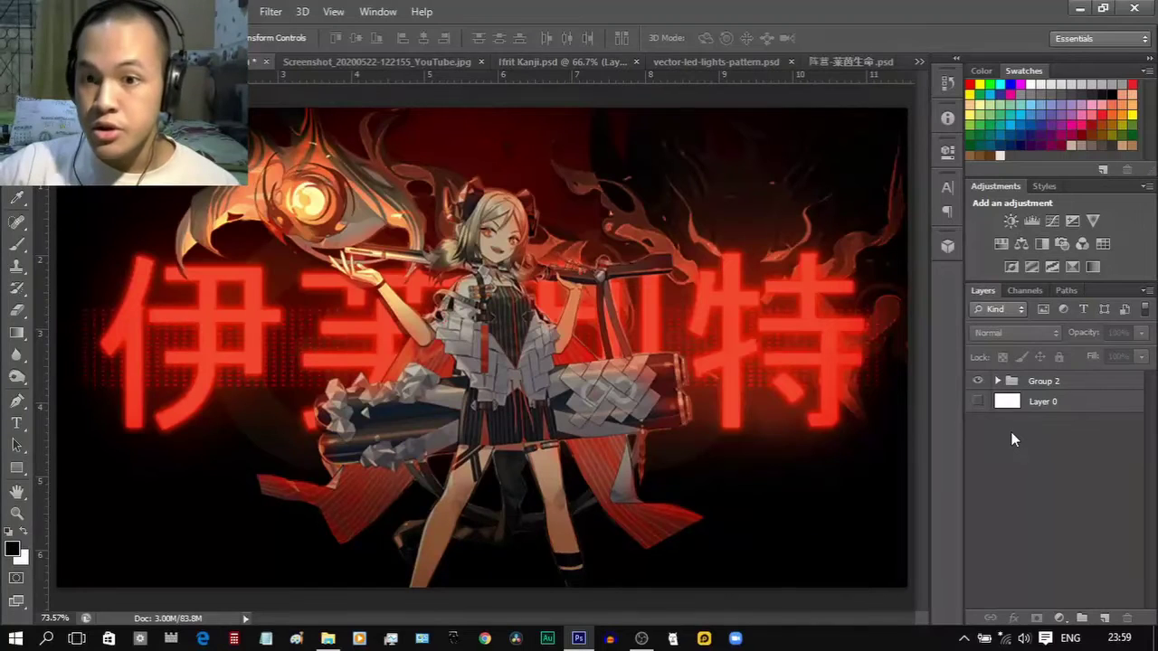
pyautogui.click(997, 381)
pyautogui.click(997, 381)
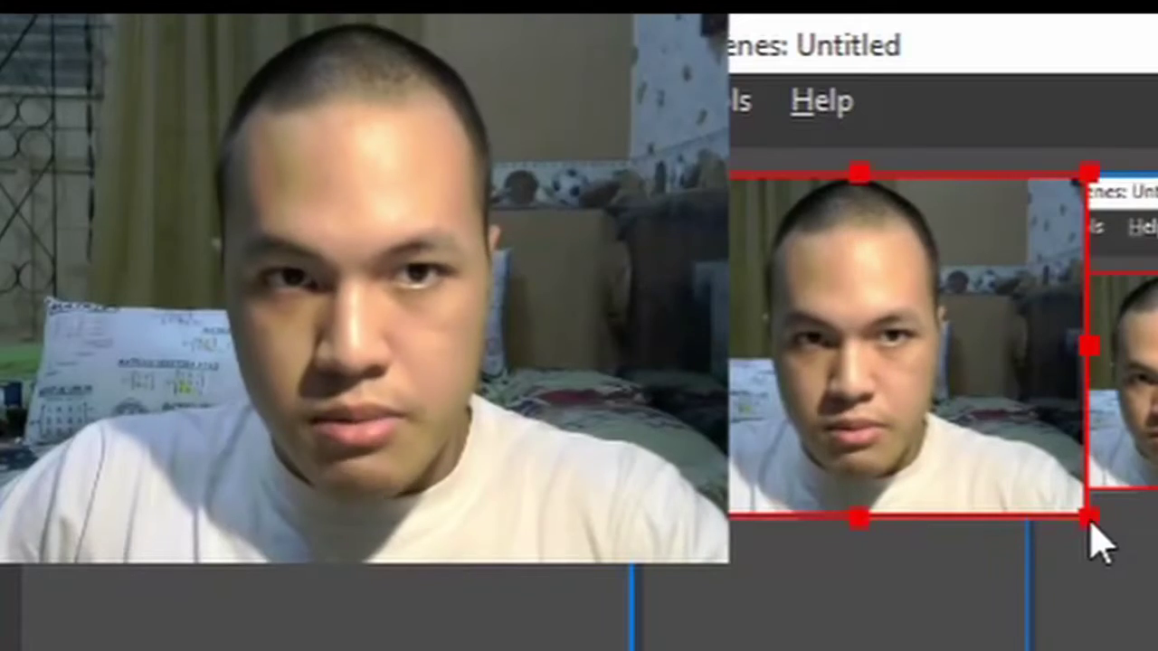
# Shrink the webcam source in the OBS preview and switch to Photoshop.
pyautogui.moveTo(1091, 524); pyautogui.dragTo(1033, 491)
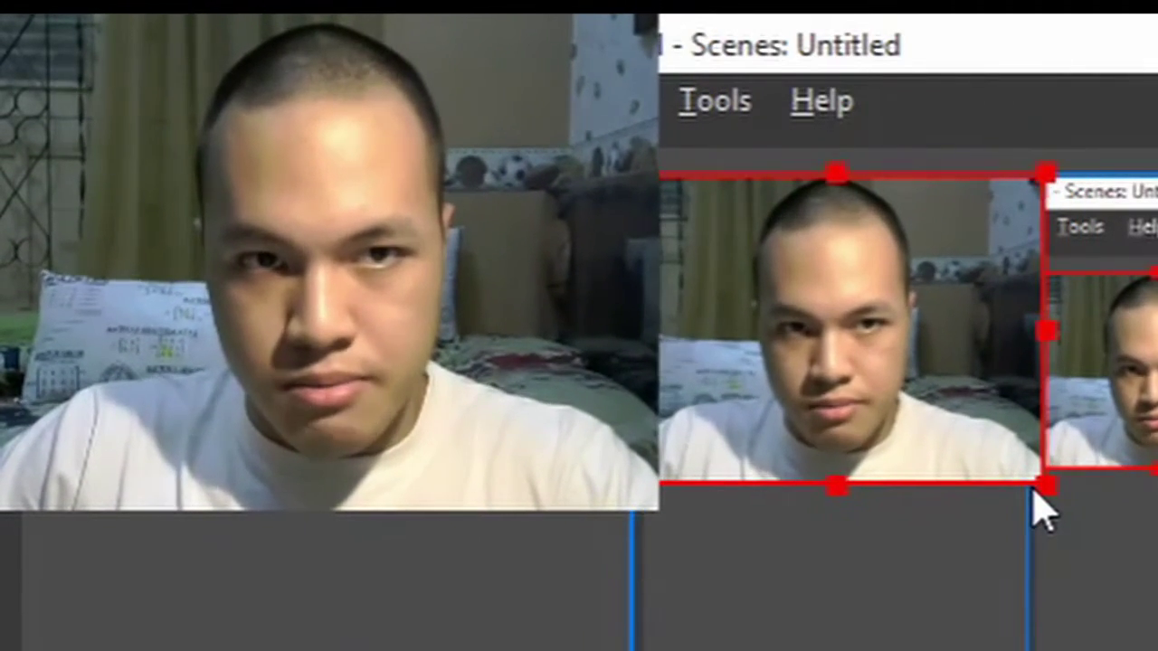
pyautogui.hotkey('alt', 'Tab')
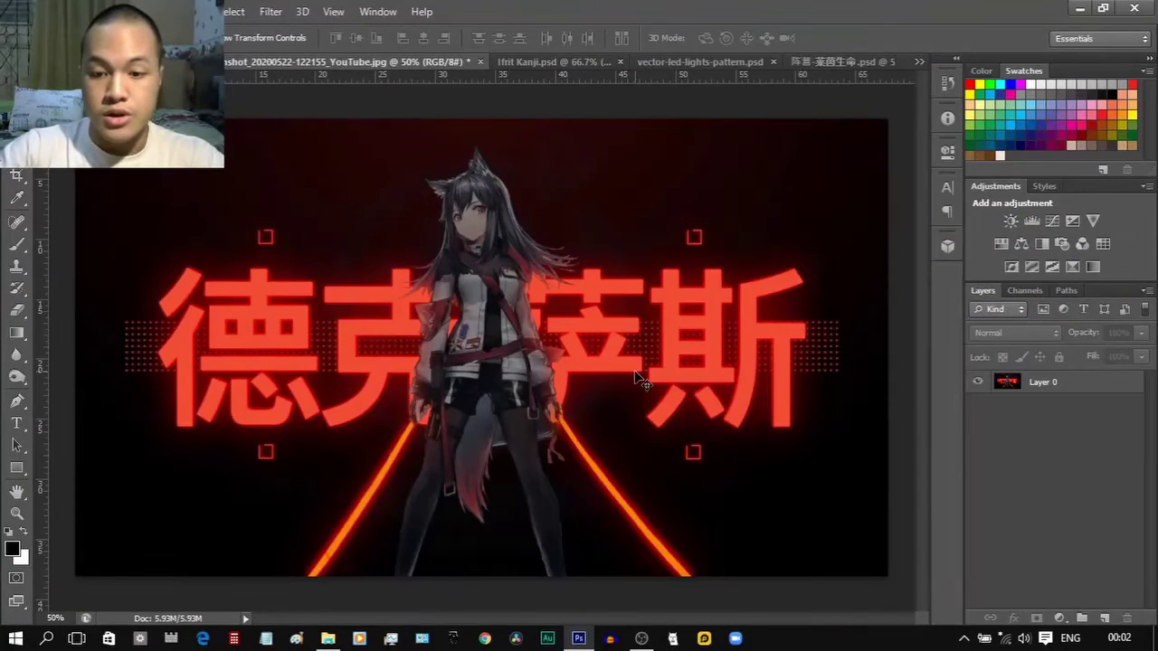
# Examine the orange beams, neon kanji and LED dot pattern up close in the finished YouTube screenshot artwork.
pyautogui.hotkey('ctrl', '+')
pyautogui.hotkey('ctrl', '+')
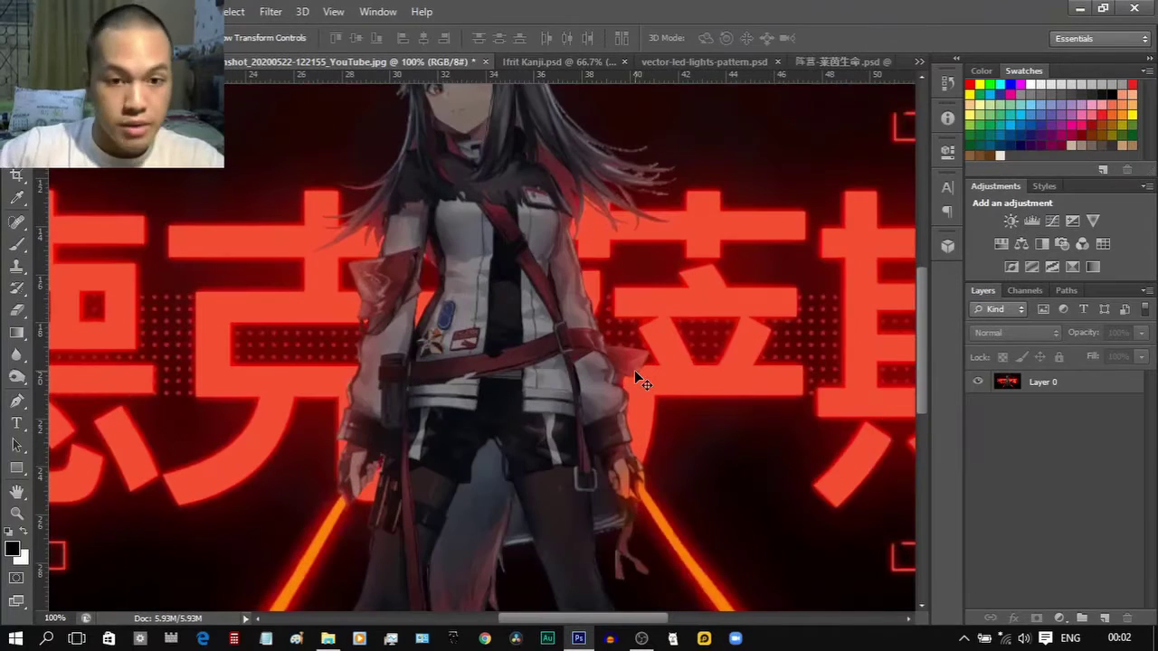
pyautogui.moveTo(362, 389); pyautogui.dragTo(517, 250)
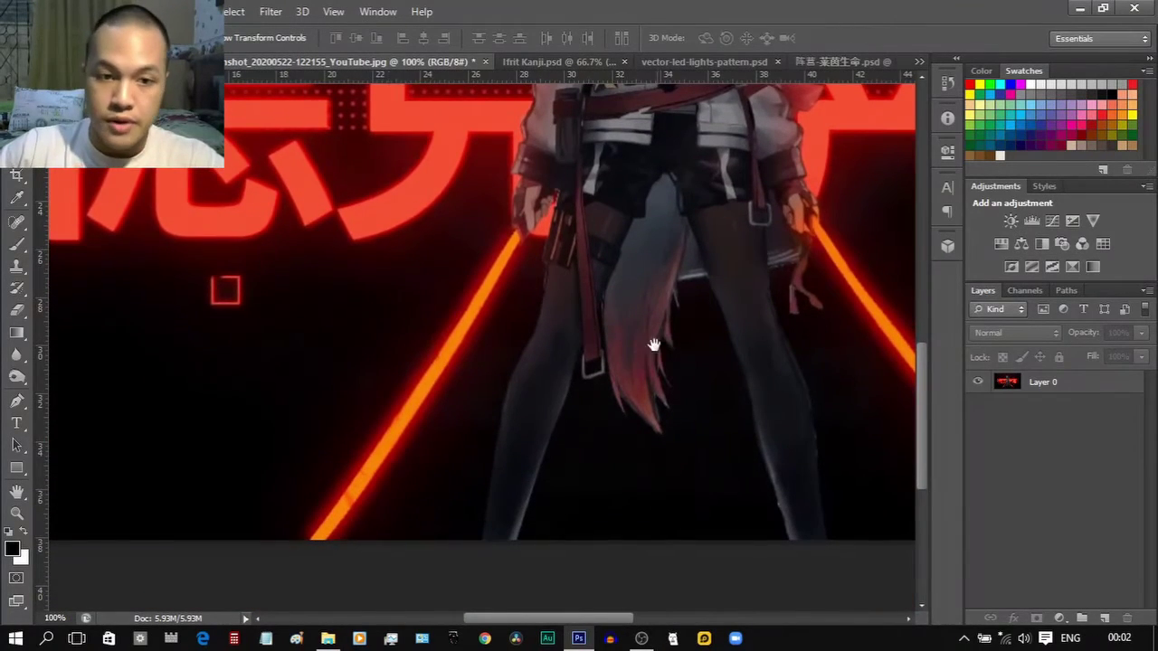
pyautogui.moveTo(654, 344); pyautogui.dragTo(411, 401)
pyautogui.moveTo(488, 373); pyautogui.dragTo(538, 417)
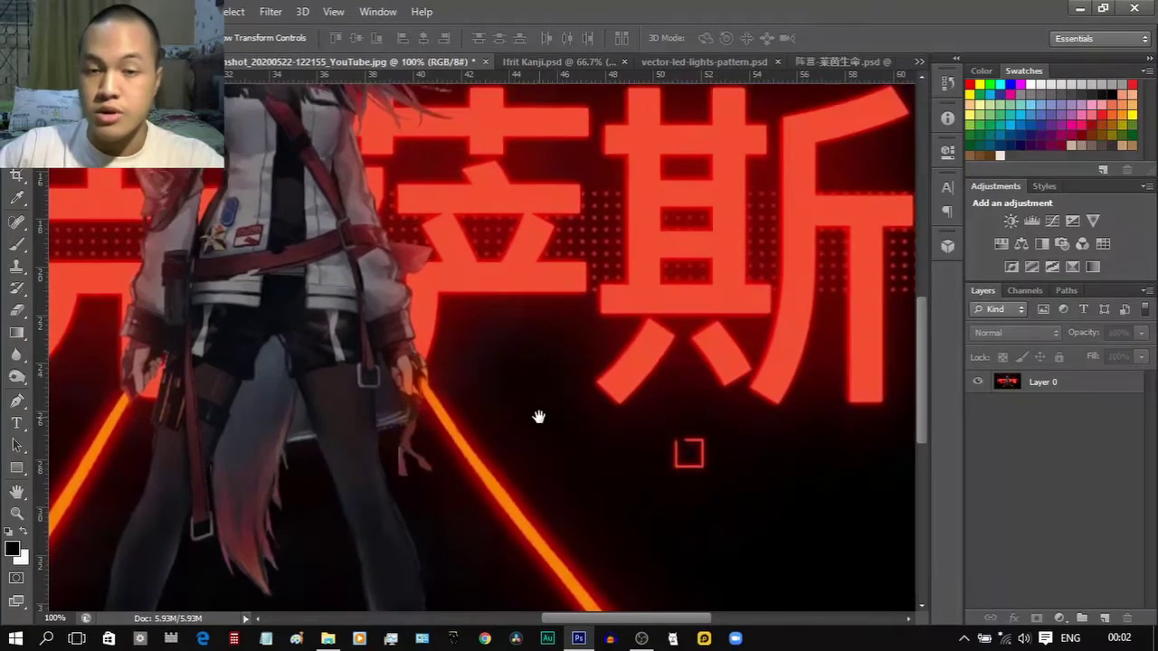
pyautogui.moveTo(517, 509); pyautogui.dragTo(551, 467)
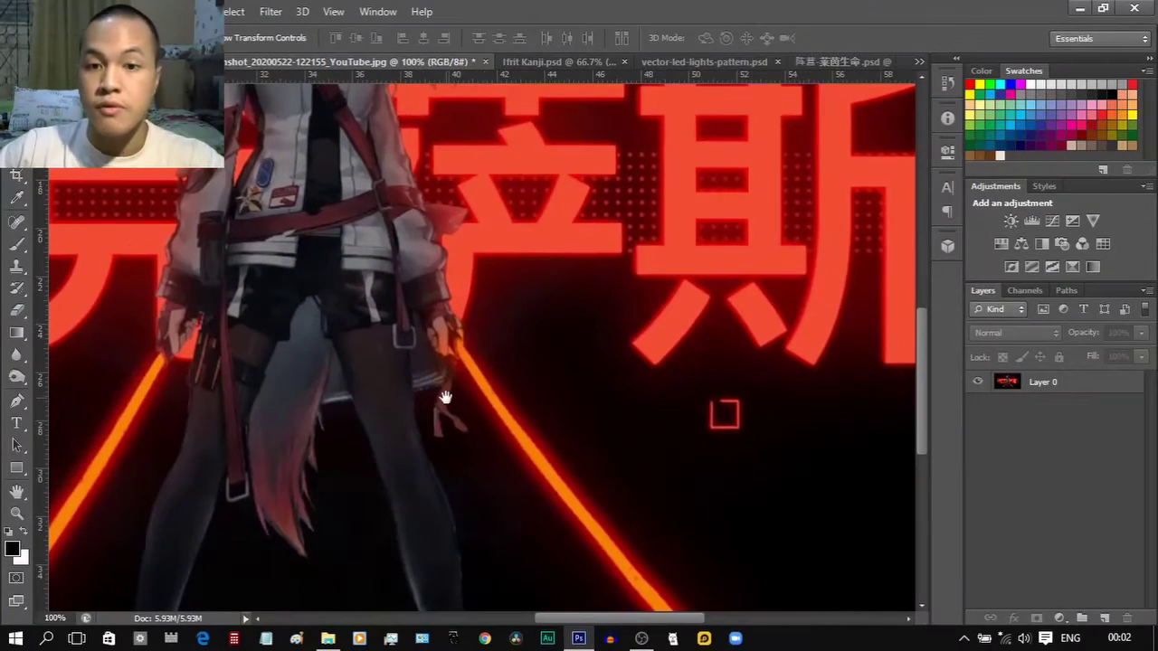
pyautogui.moveTo(428, 355); pyautogui.dragTo(555, 460)
pyautogui.moveTo(280, 416); pyautogui.dragTo(584, 408)
pyautogui.moveTo(389, 402); pyautogui.dragTo(538, 387)
pyautogui.moveTo(263, 349); pyautogui.dragTo(170, 359)
pyautogui.moveTo(573, 308); pyautogui.dragTo(407, 308)
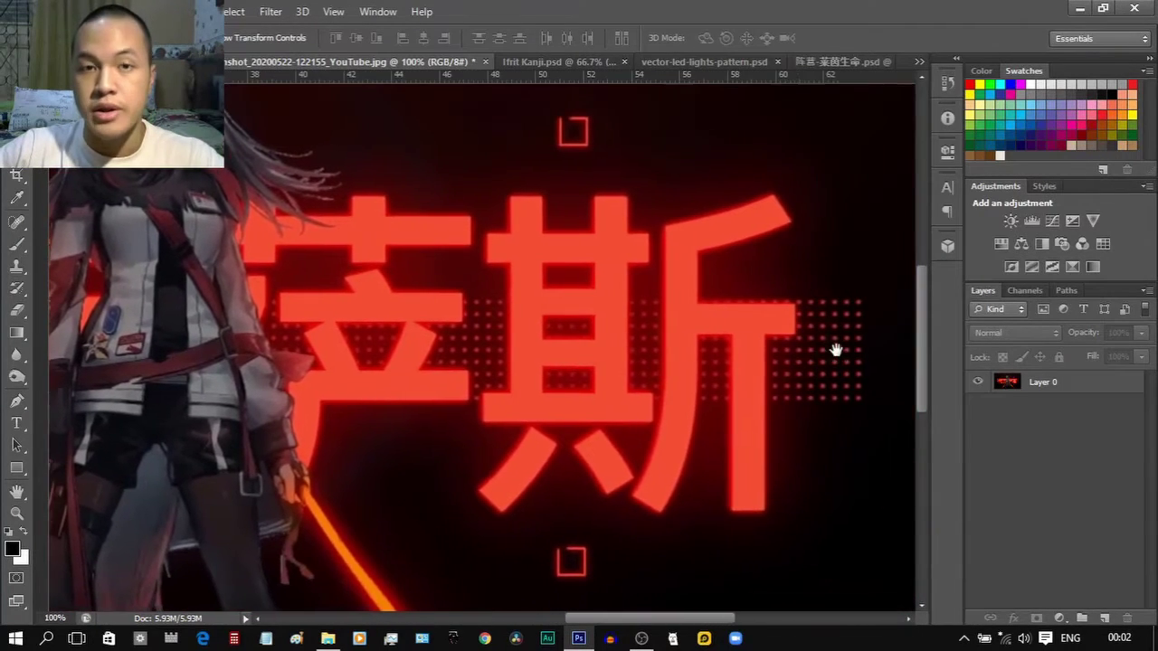
pyautogui.moveTo(793, 356); pyautogui.dragTo(724, 363)
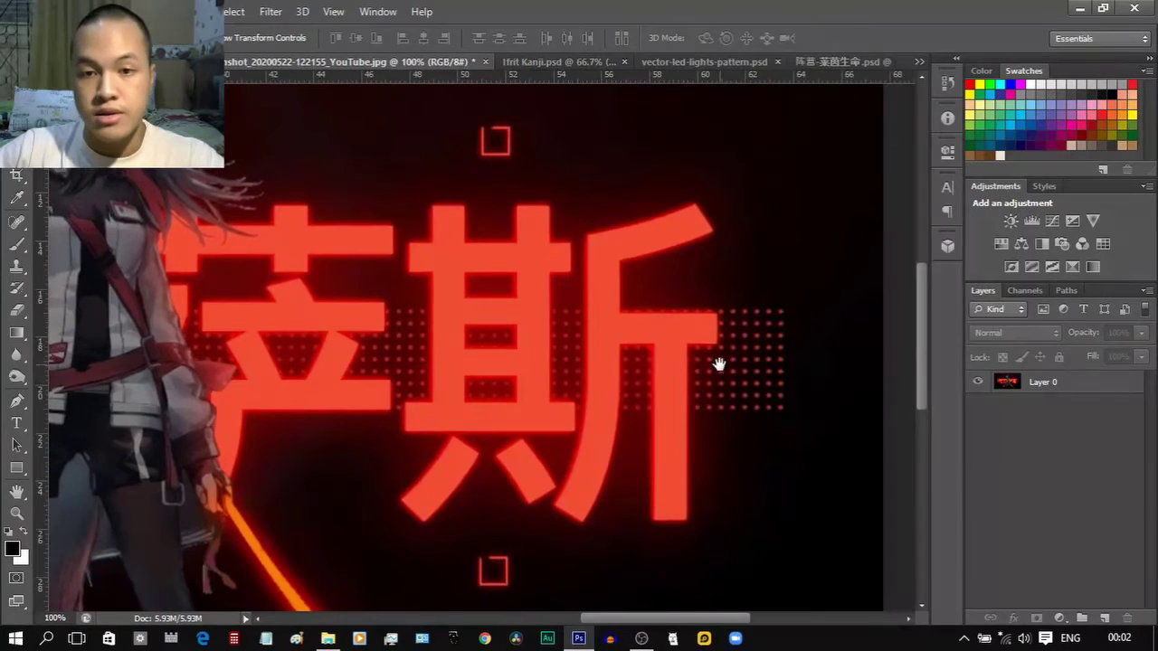
# Examine the character's upper body and the dark red background behind her in the same artwork.
pyautogui.hotkey('ctrl', '0')
pyautogui.scroll(6, 532, 175)
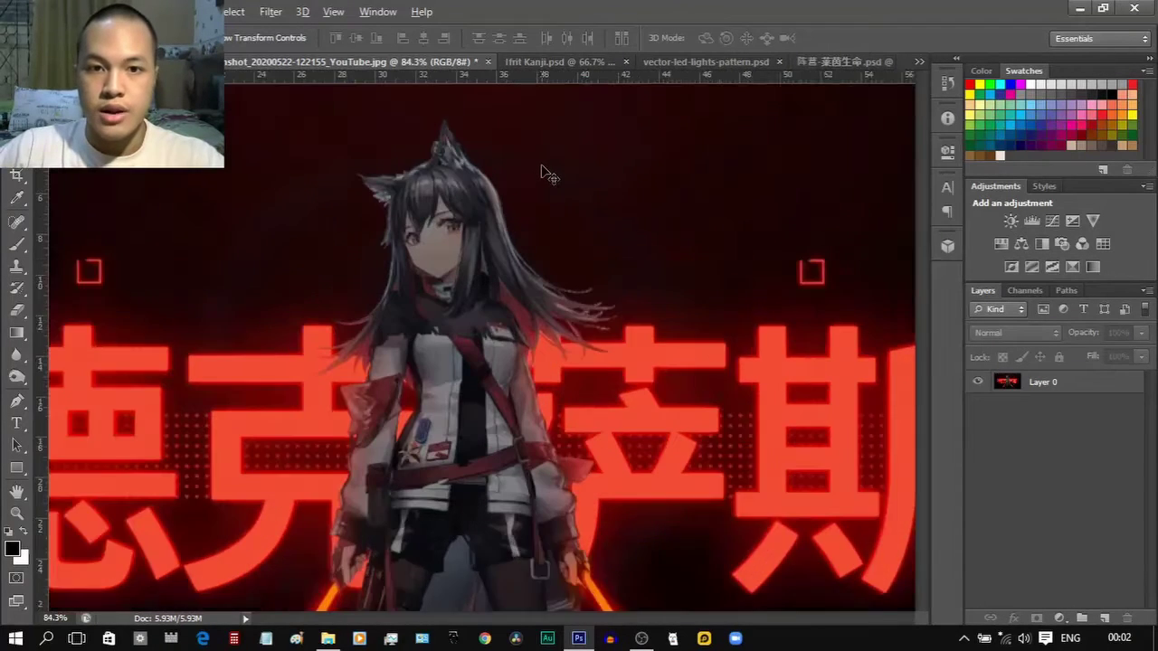
pyautogui.moveTo(488, 253); pyautogui.dragTo(571, 323)
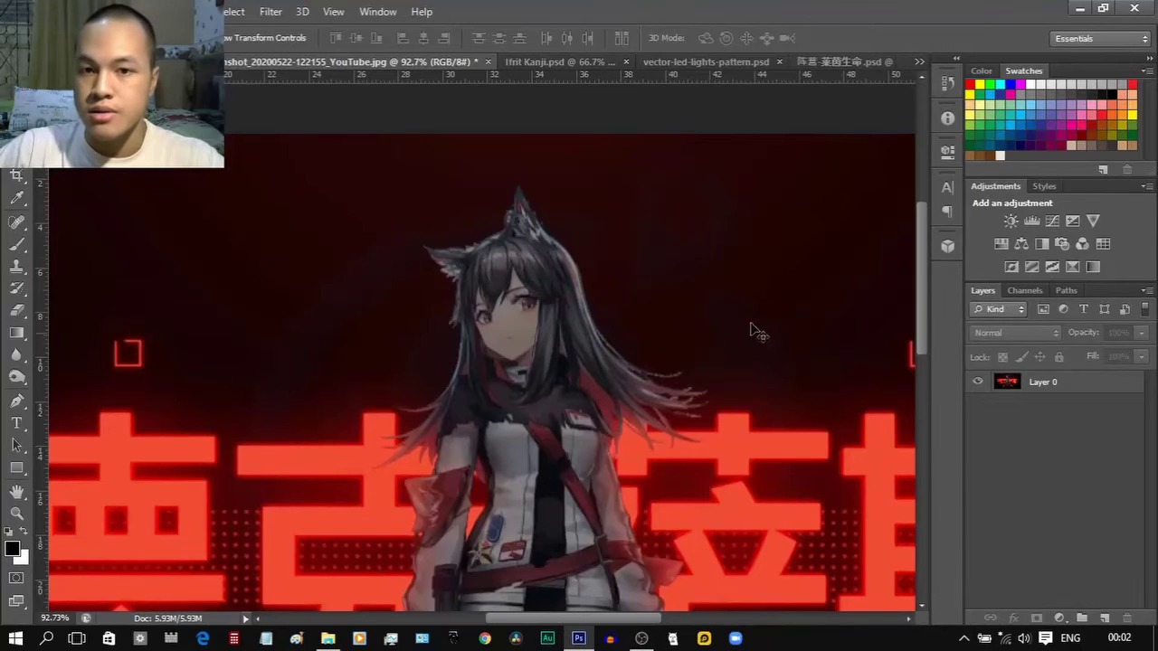
pyautogui.moveTo(750, 329)
pyautogui.mouseDown()
pyautogui.moveTo(736, 287)
pyautogui.moveTo(739, 348)
pyautogui.mouseUp()
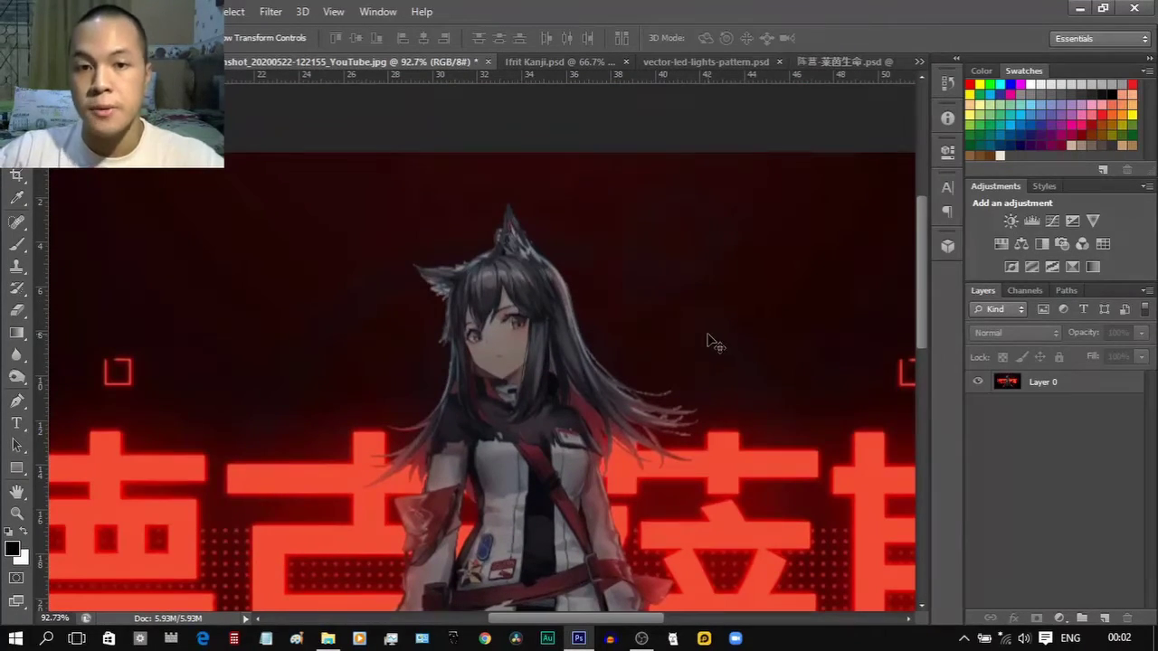
pyautogui.moveTo(716, 354); pyautogui.dragTo(706, 338)
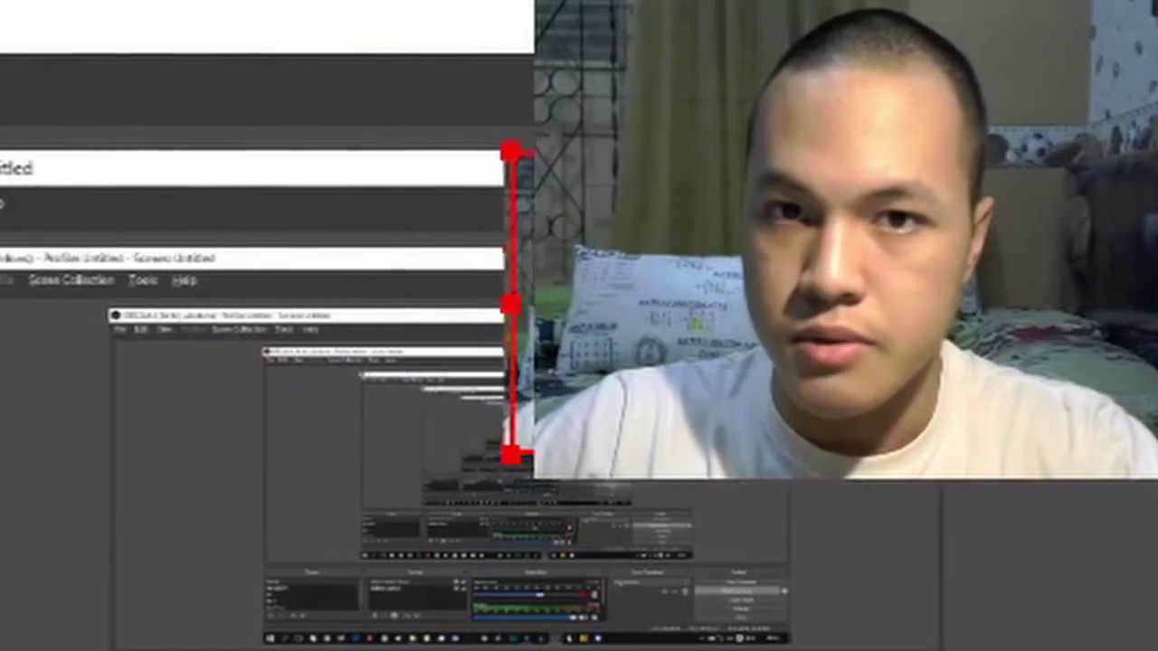
# Adjust the placement of the webcam source in the OBS preview.
pyautogui.moveTo(656, 318); pyautogui.dragTo(561, 367)
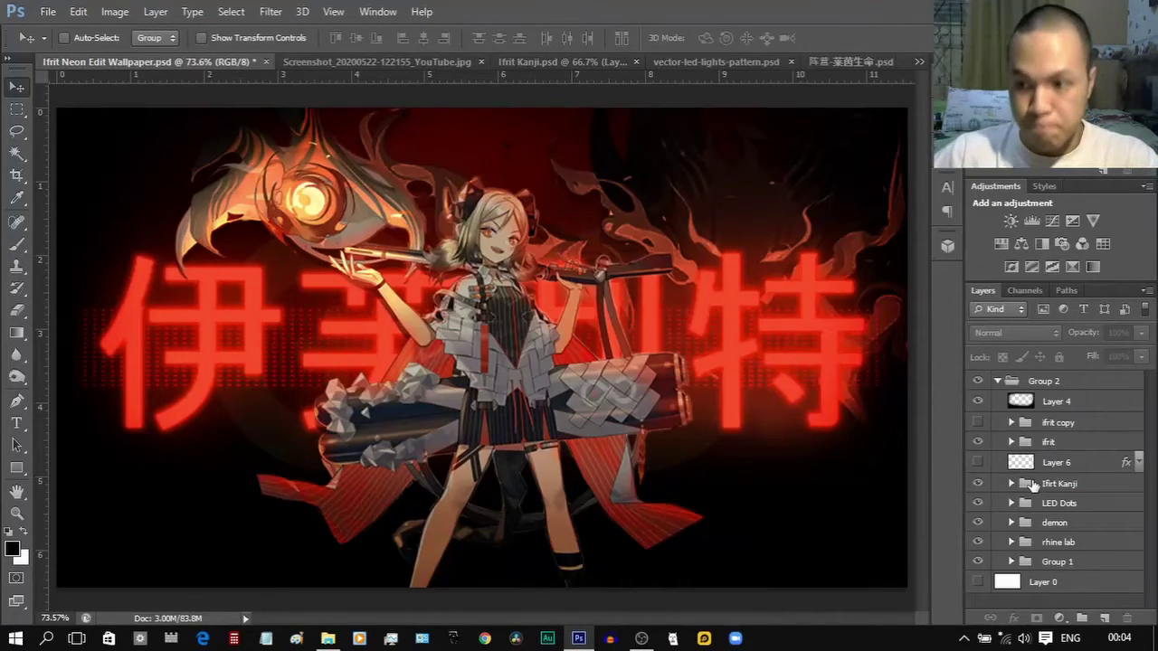
pyautogui.click(996, 381)
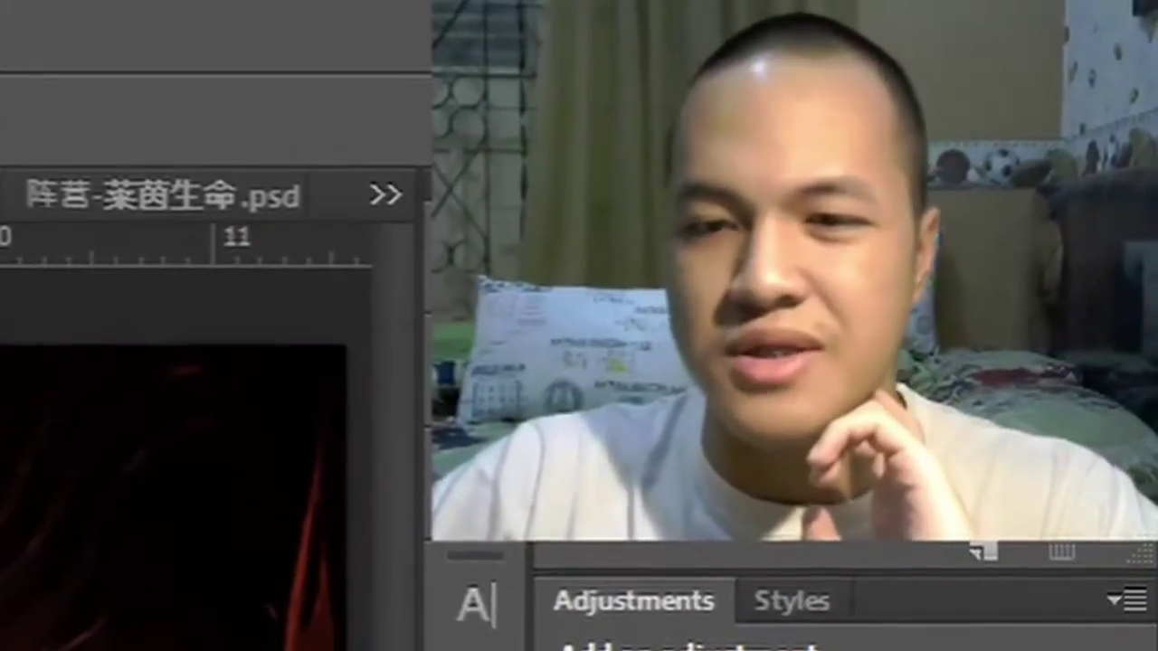
pyautogui.click(1011, 483)
pyautogui.click(1011, 483)
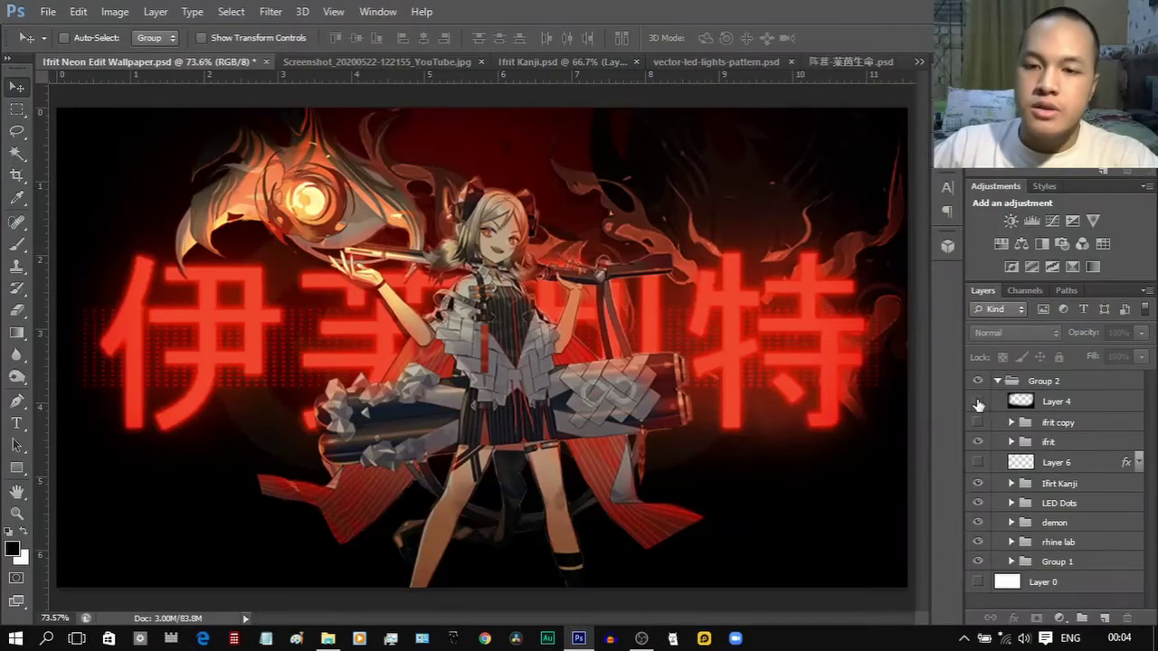
# Hide Layer 4, ifrit, Ifrit Kanji, LED Dots, demon, rhine lab and Group 1, and show the white Layer 0.
pyautogui.click(977, 402)
pyautogui.click(978, 442)
pyautogui.click(978, 483)
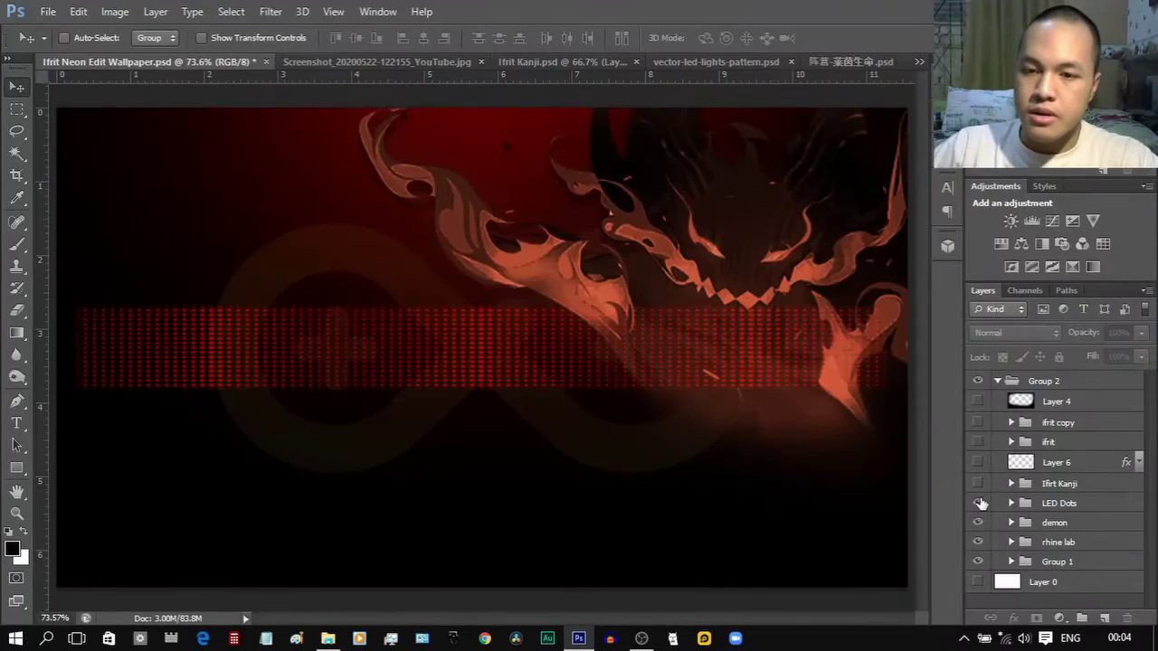
pyautogui.click(978, 503)
pyautogui.click(977, 523)
pyautogui.click(977, 542)
pyautogui.click(978, 561)
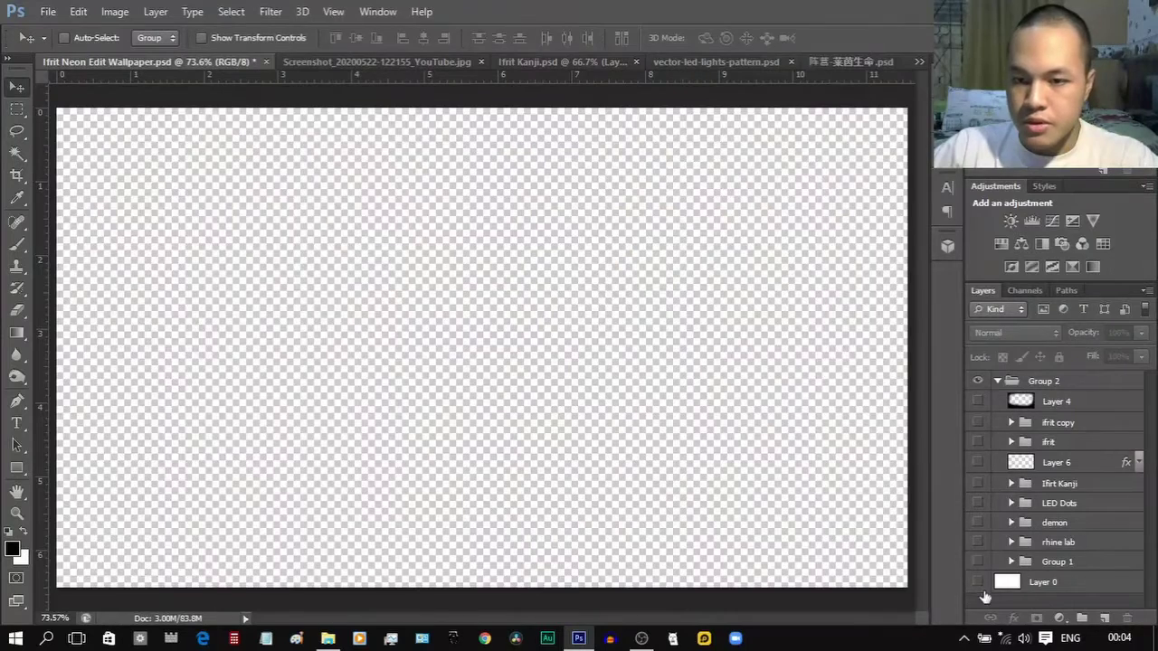
pyautogui.click(978, 583)
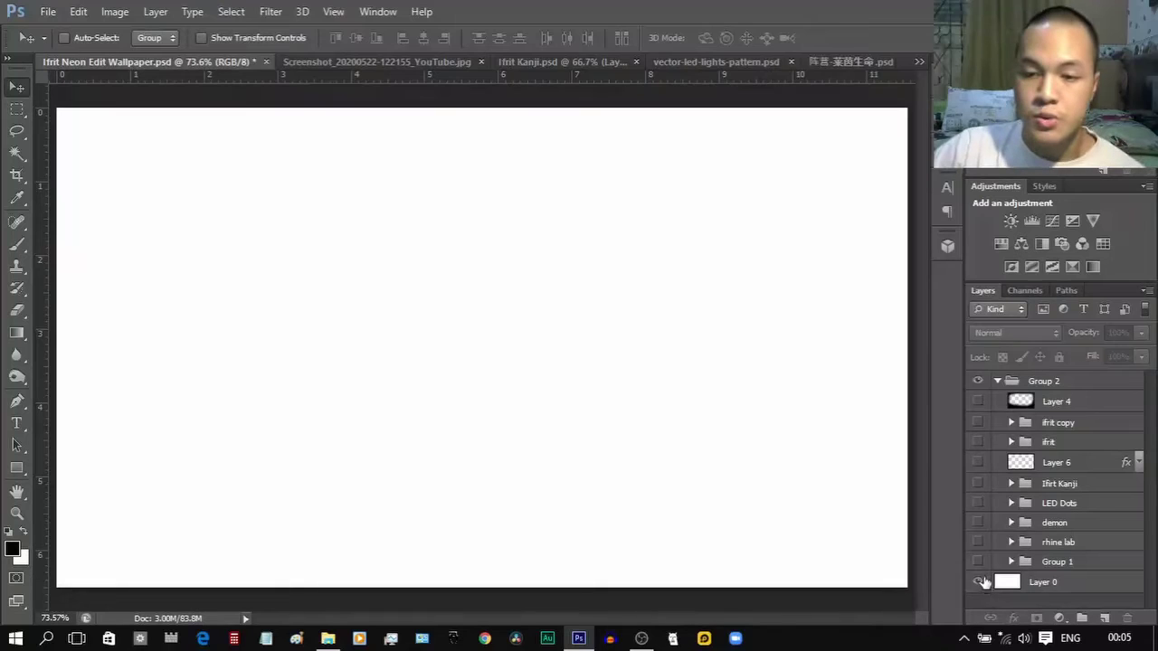
# Show Group 1 and hide its two gradient fill layers, keeping only its black color fill visible.
pyautogui.click(1049, 562)
pyautogui.click(980, 561)
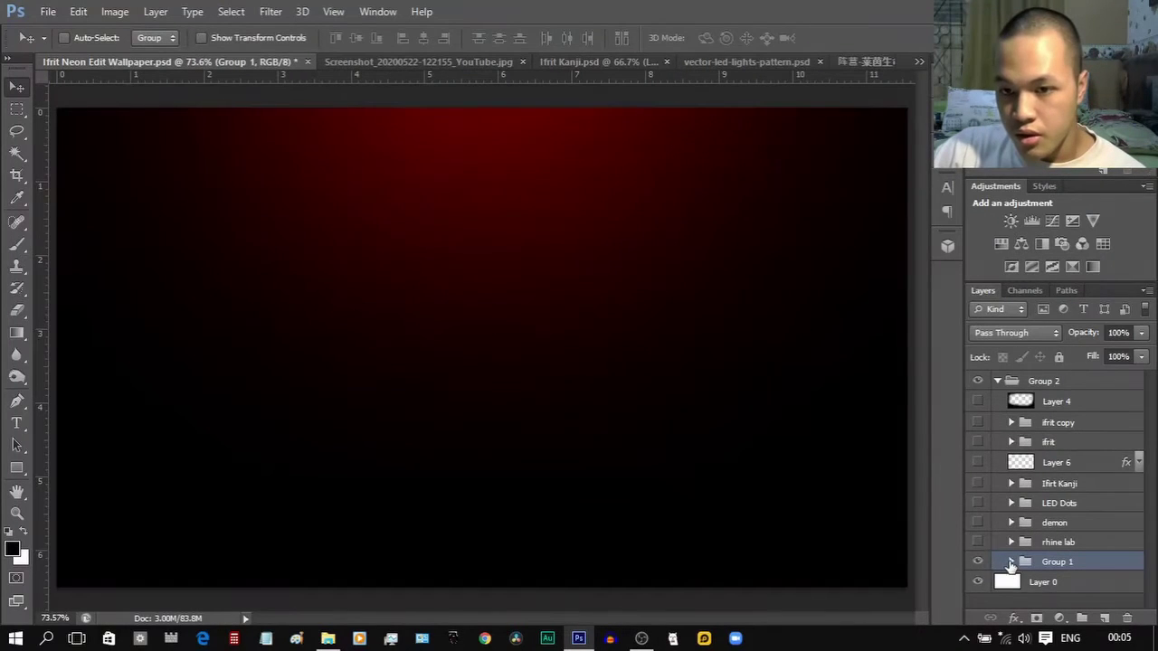
pyautogui.click(1011, 562)
pyautogui.moveTo(976, 530); pyautogui.dragTo(977, 553)
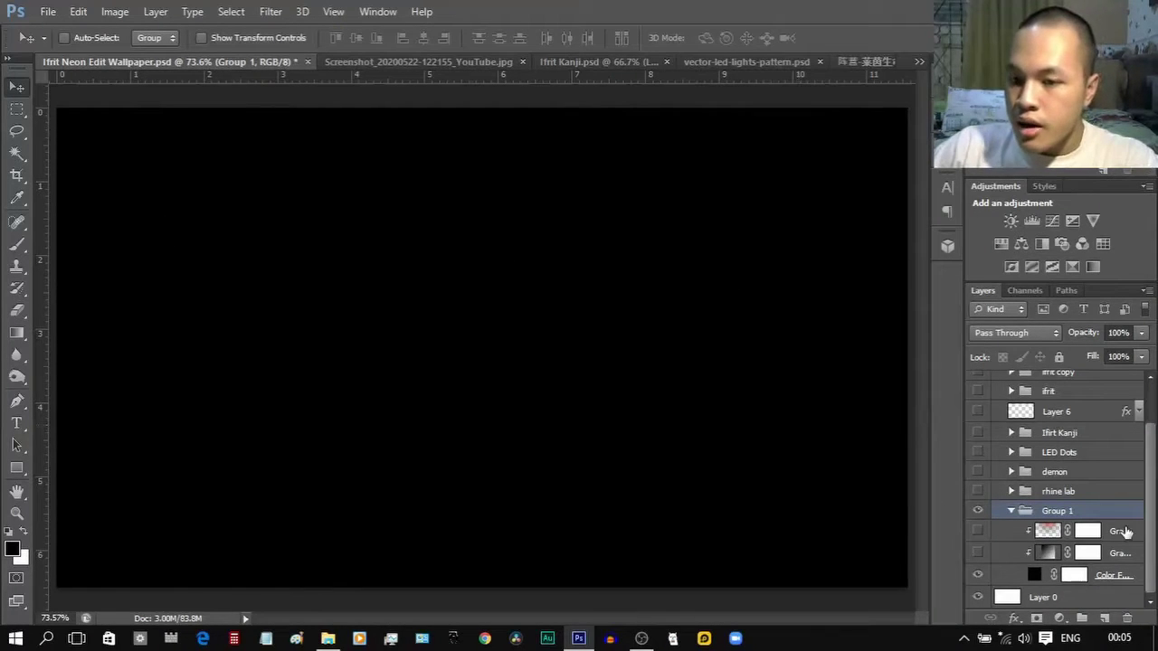
pyautogui.click(1011, 511)
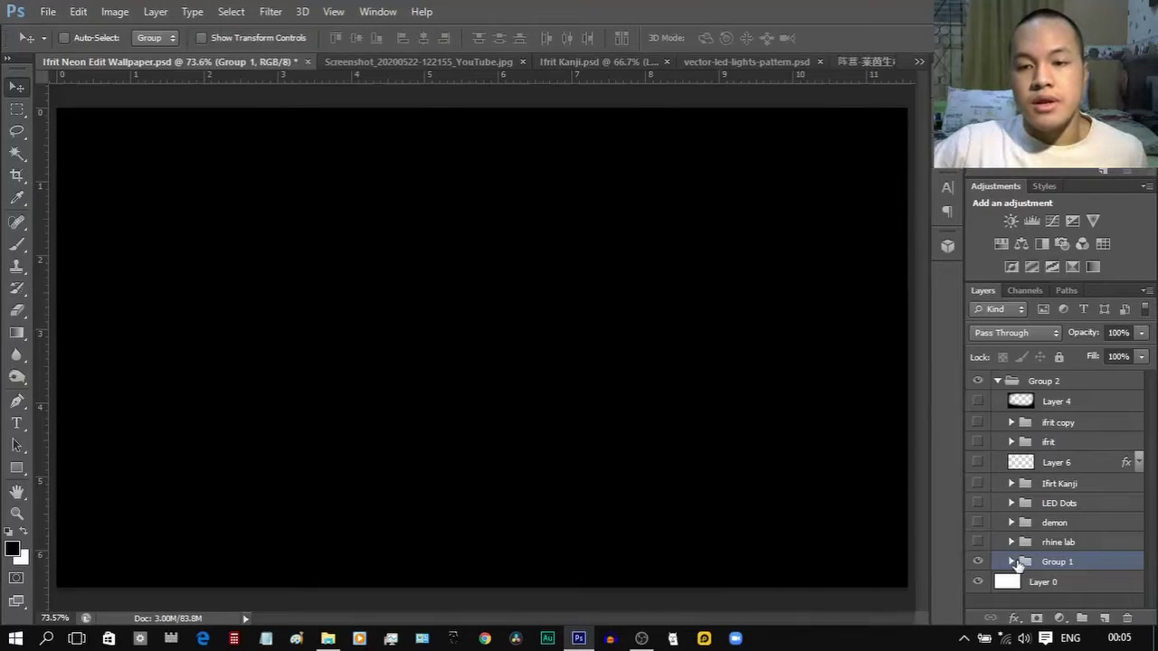
pyautogui.click(1011, 562)
pyautogui.scroll(-2, 1016, 555)
pyautogui.click(1011, 512)
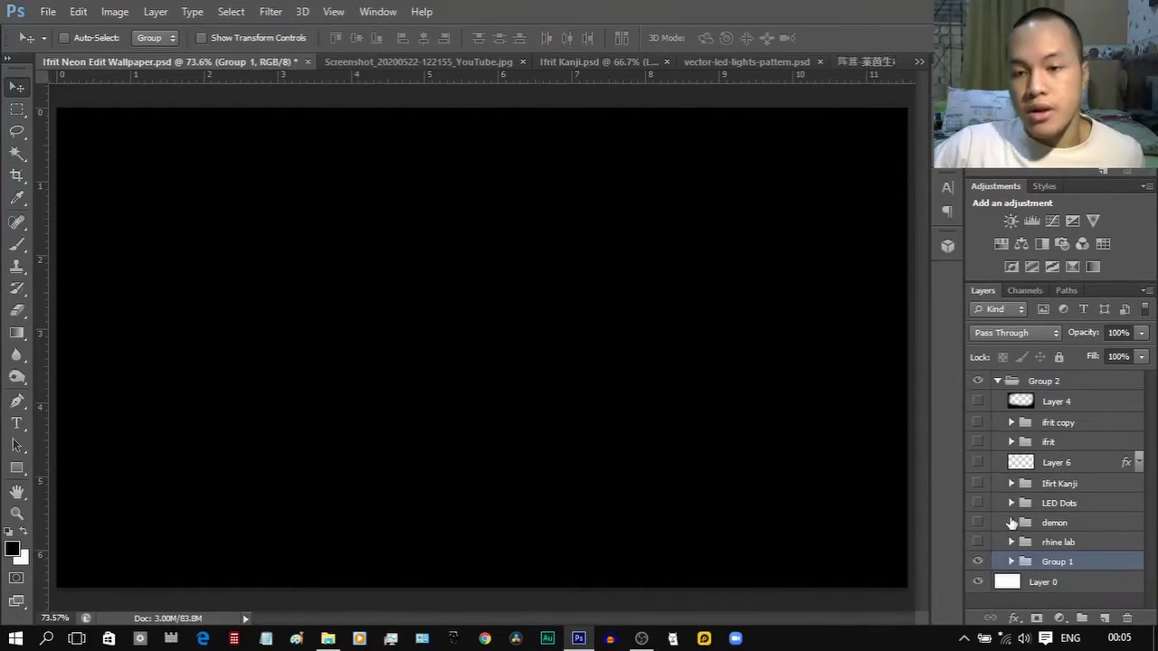
pyautogui.click(1030, 599)
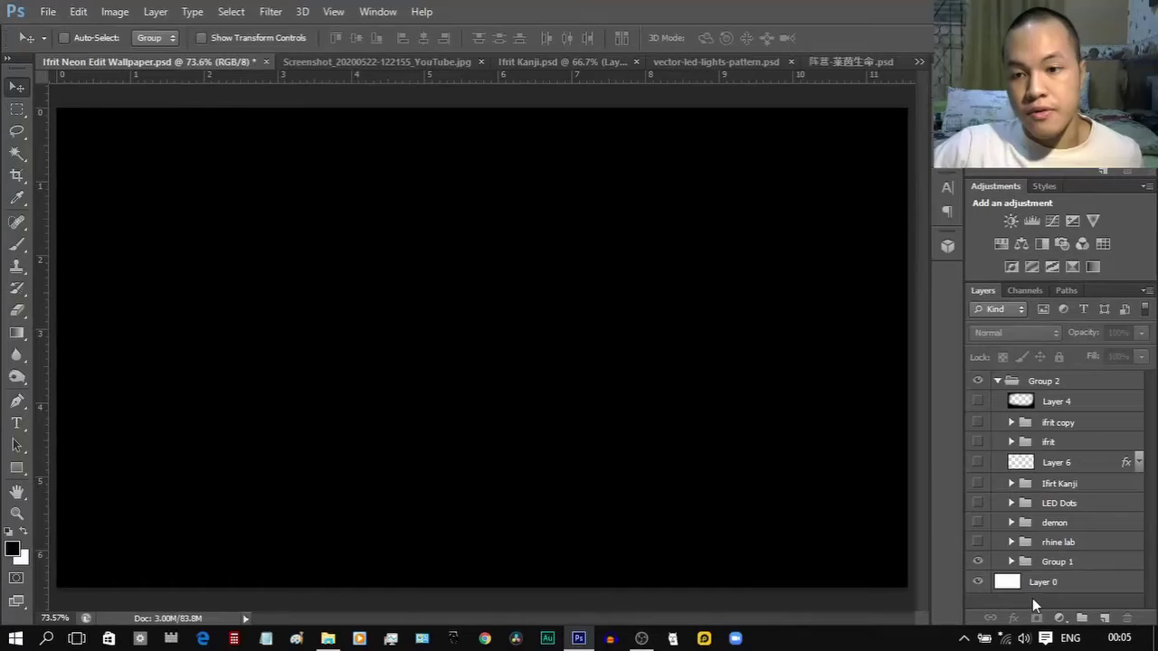
pyautogui.click(1011, 541)
pyautogui.click(1011, 542)
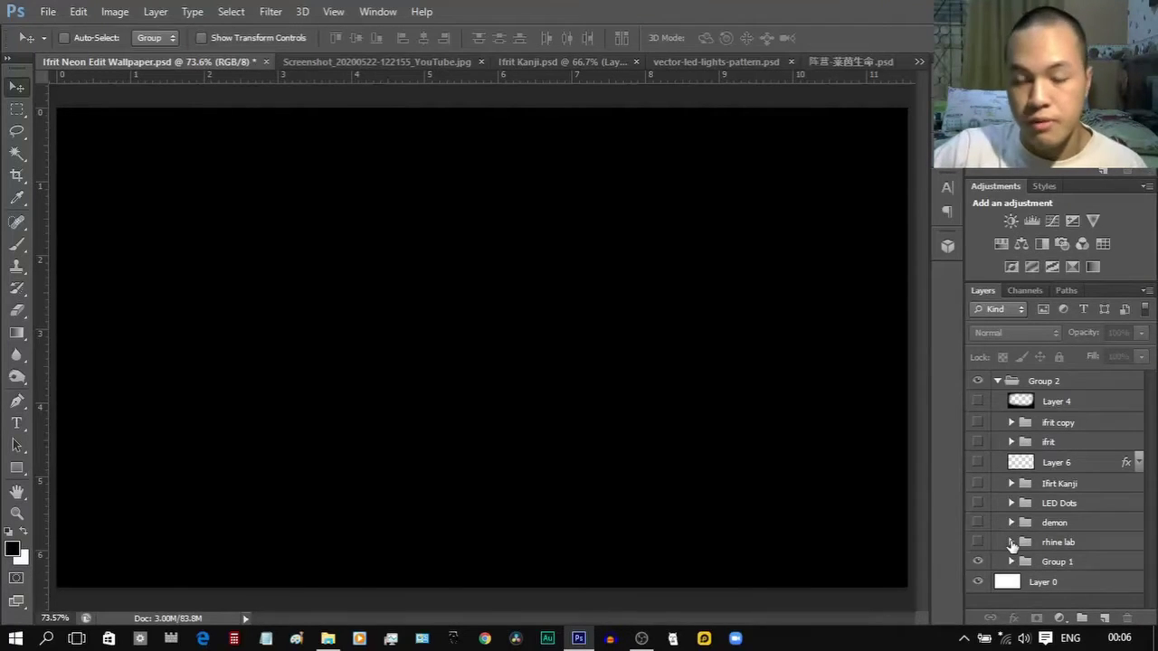
# Show Gradient Fill 1 in Group 1 and examine its gradient, style, angle and scale settings.
pyautogui.click(1011, 561)
pyautogui.scroll(-1, 1013, 572)
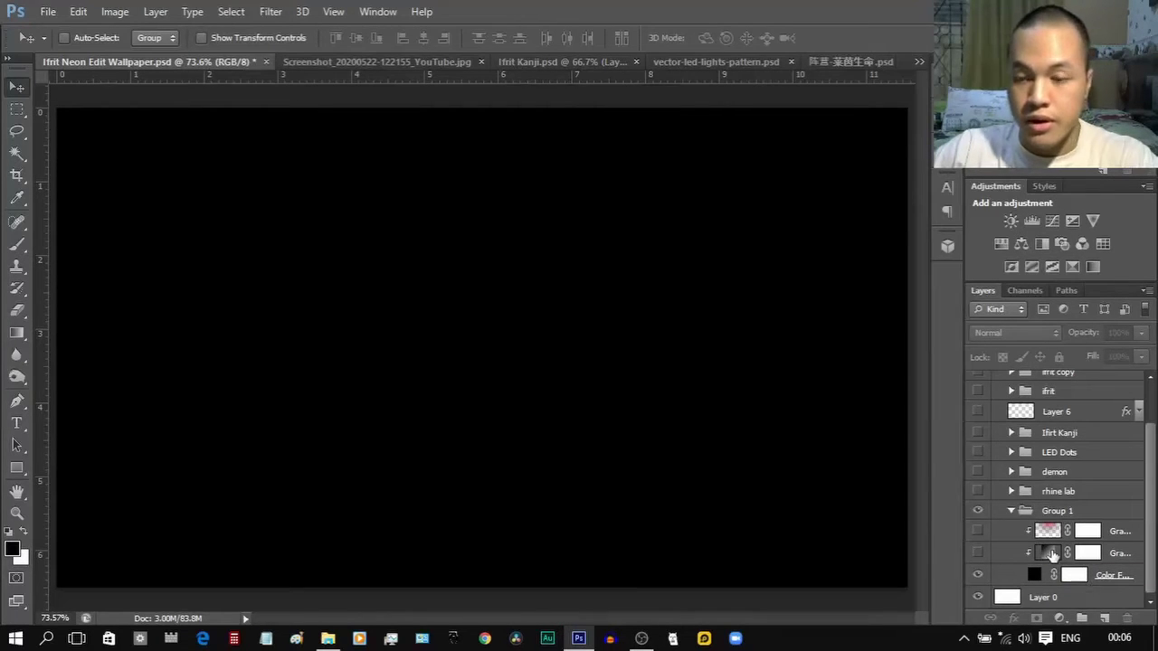
pyautogui.click(1059, 618)
pyautogui.click(960, 448)
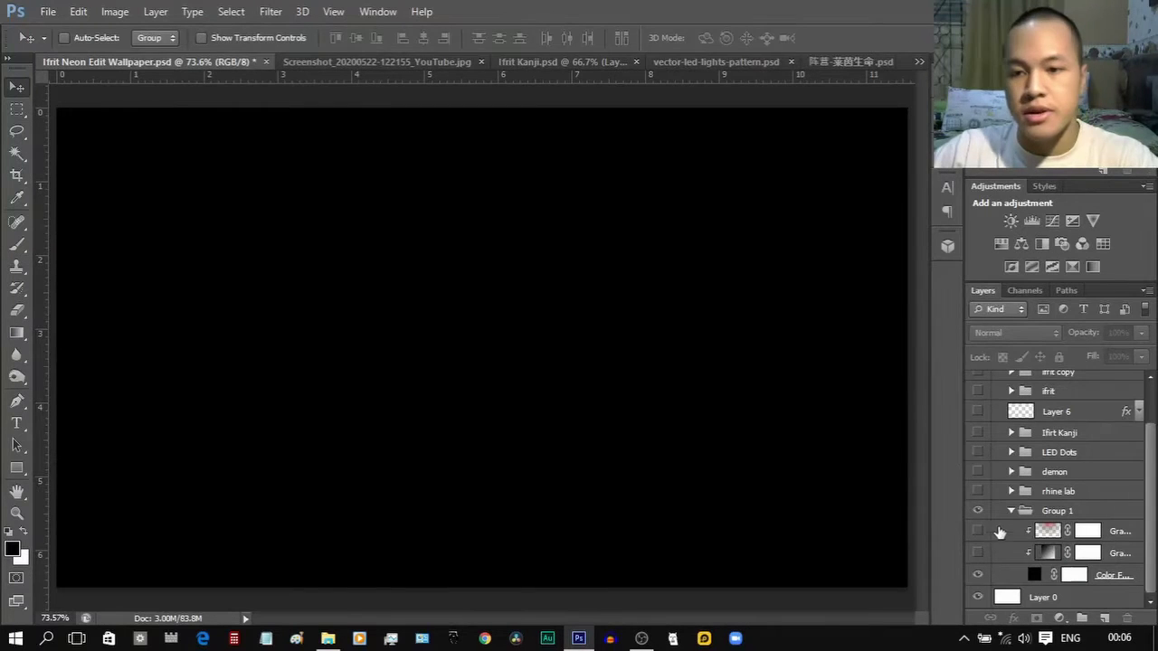
pyautogui.doubleClick(1046, 552)
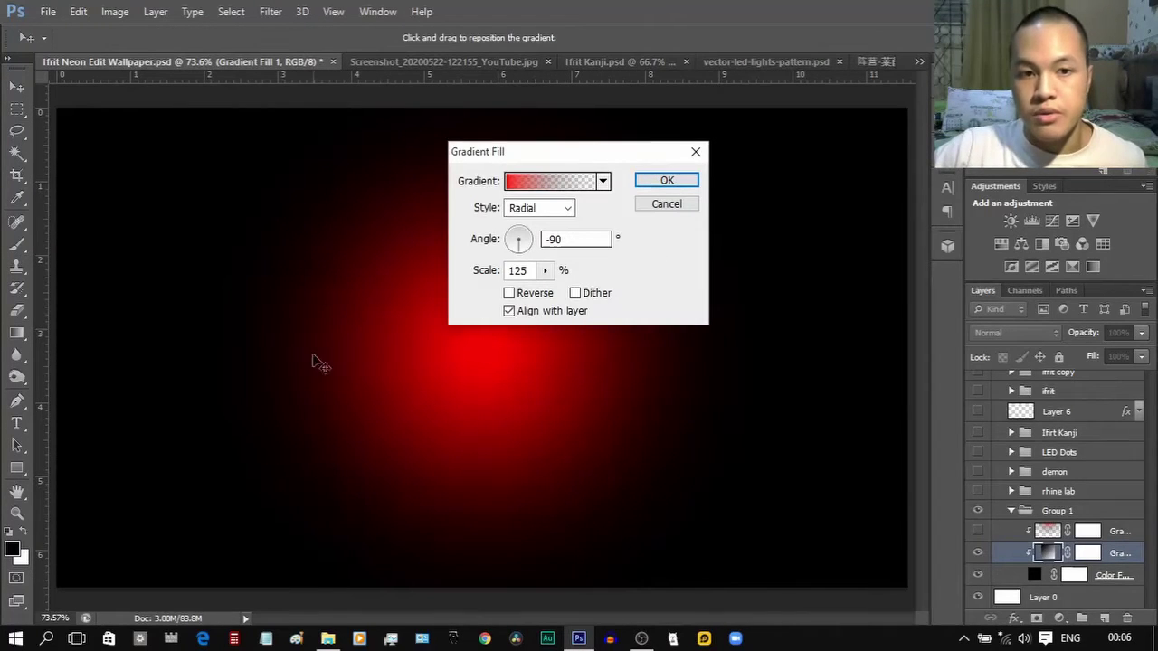
pyautogui.click(650, 208)
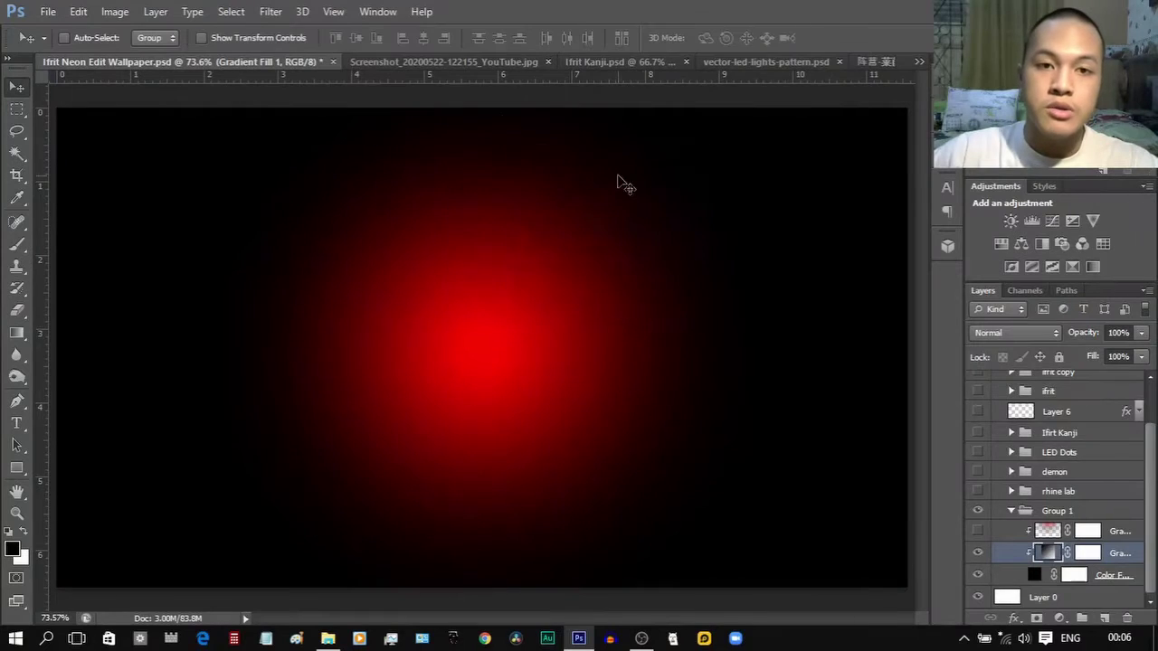
pyautogui.click(452, 62)
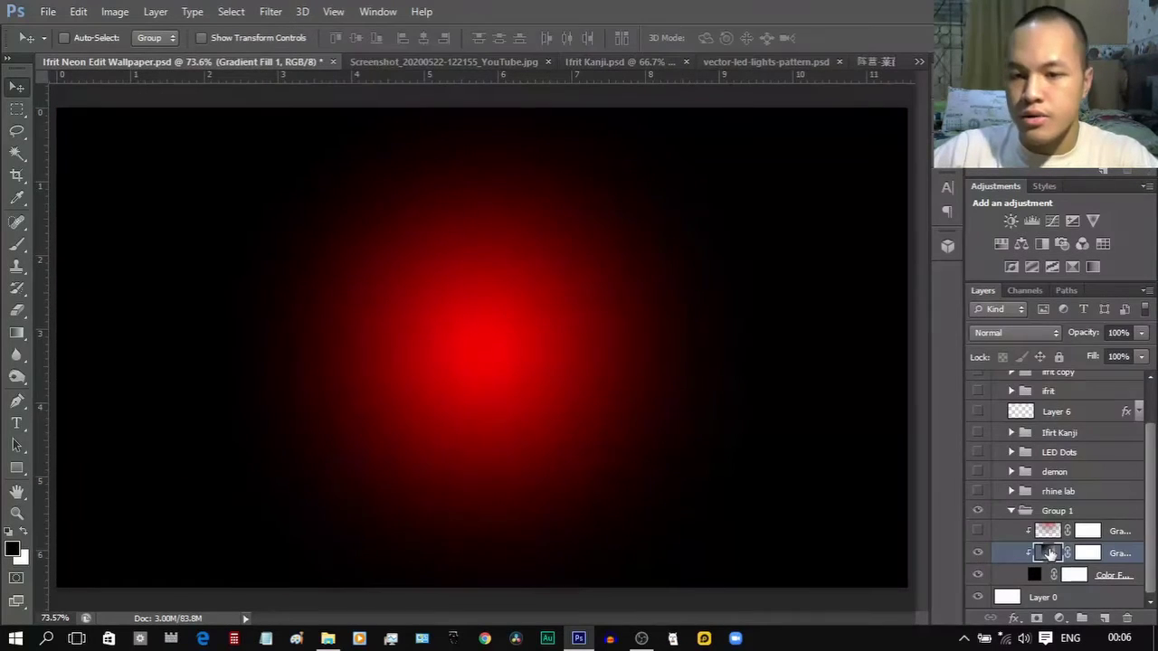
pyautogui.doubleClick(1049, 554)
pyautogui.press('Return')
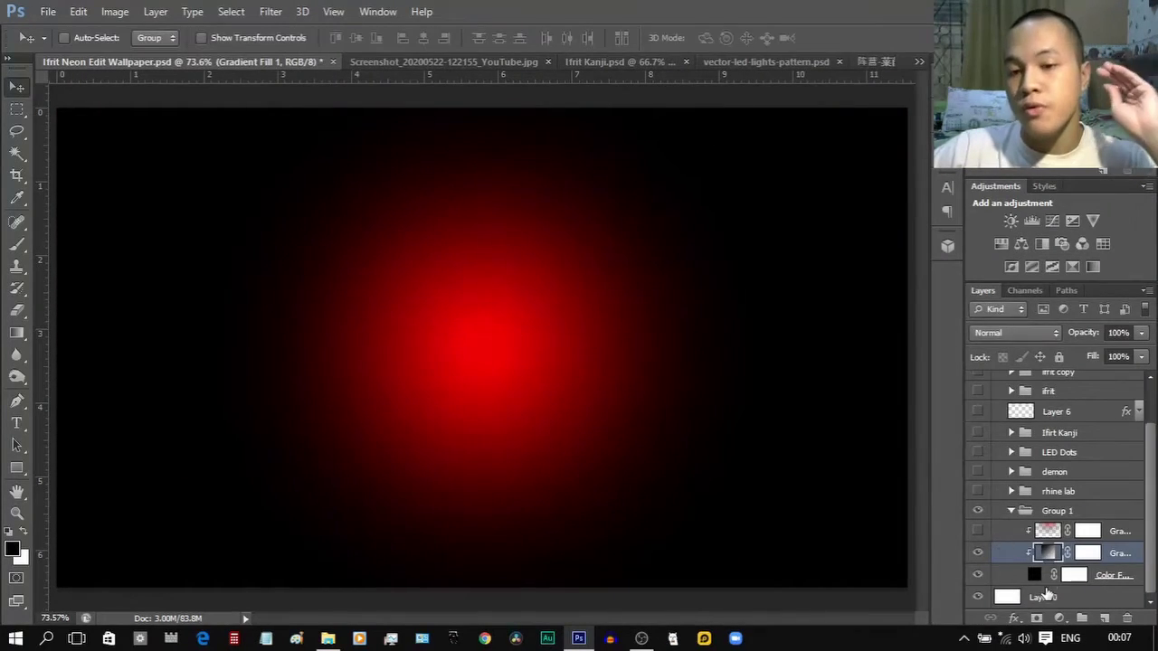
# Hide Gradient Fill 1 and show the gradient fill layer above it in Group 1.
pyautogui.click(976, 553)
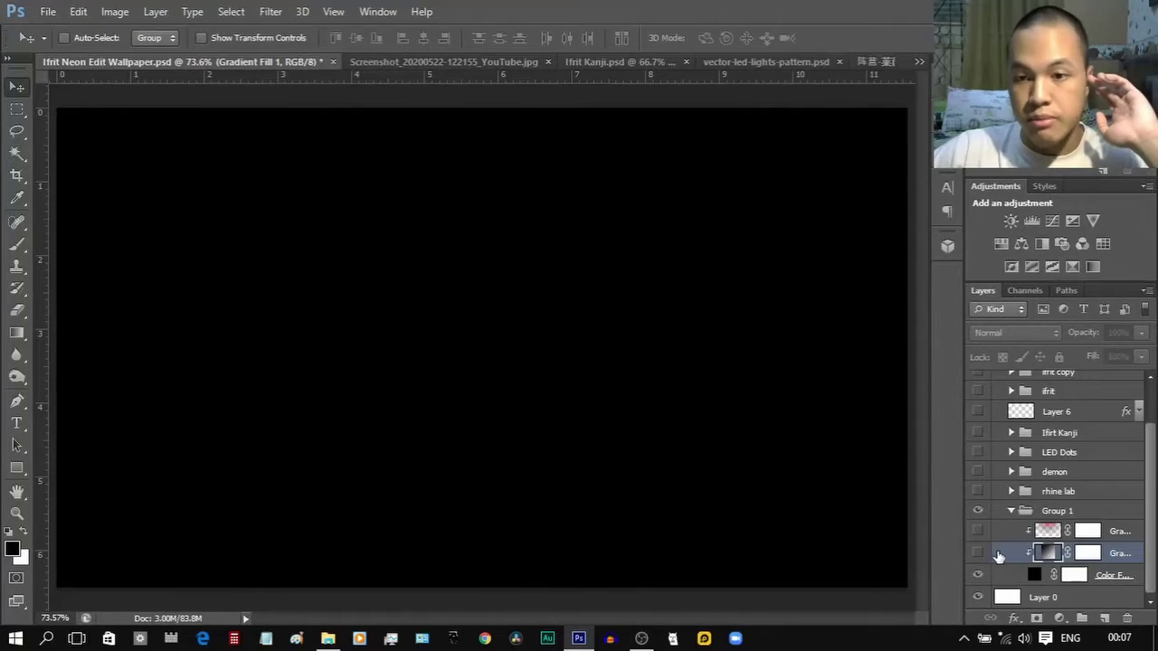
pyautogui.click(977, 532)
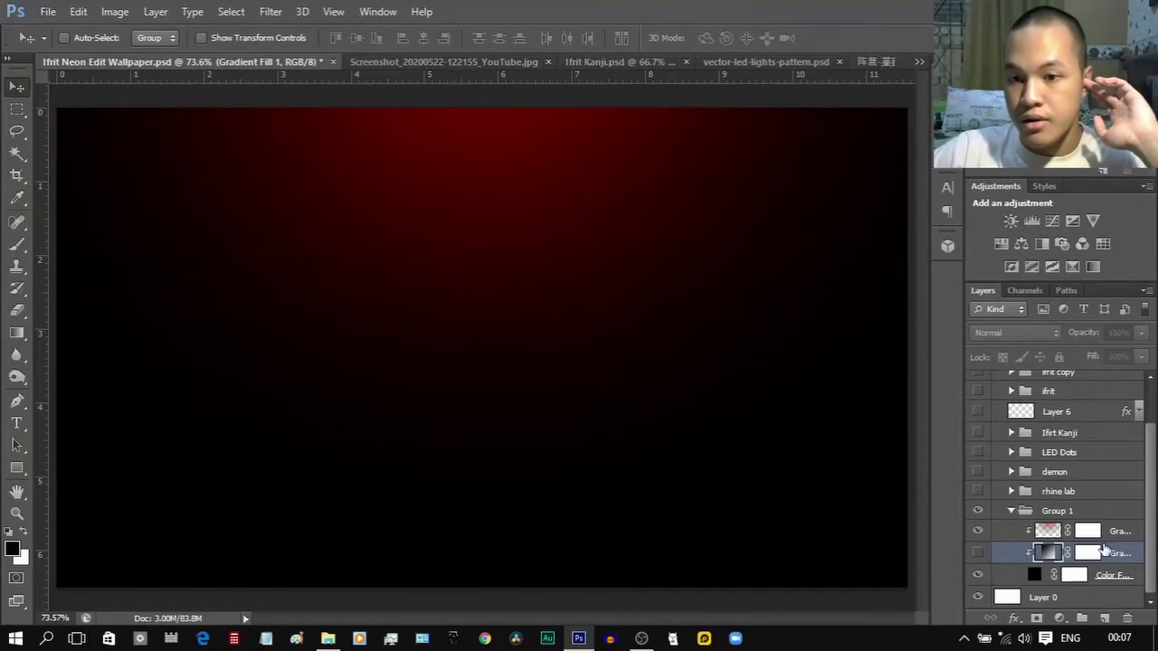
# Check the upper gradient fill layer in Group 1, then collapse the group and rename it bg.
pyautogui.click(1051, 534)
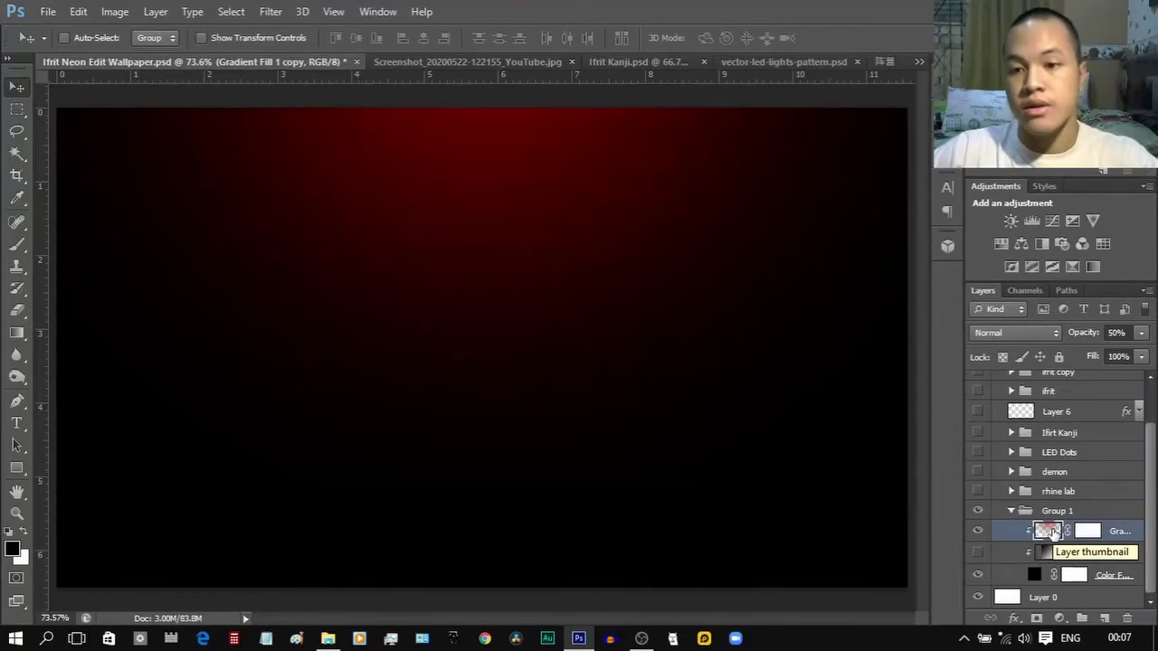
pyautogui.hotkey('ctrl', 't')
pyautogui.moveTo(844, 442); pyautogui.dragTo(759, 439)
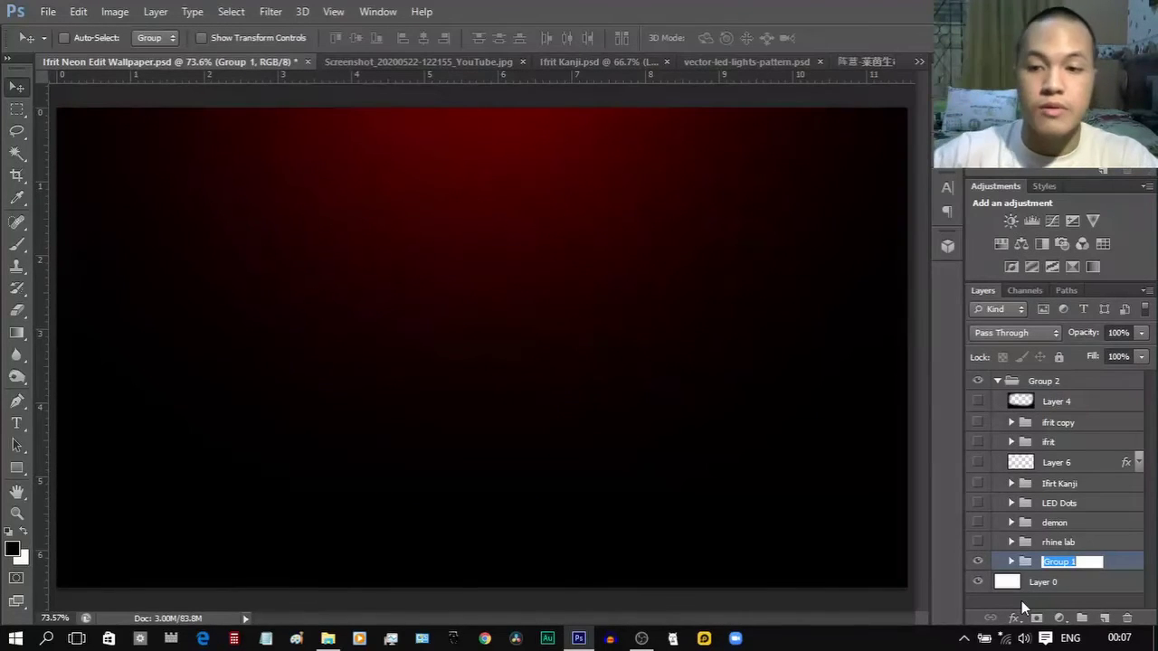
pyautogui.write('bg')
pyautogui.click(1021, 600)
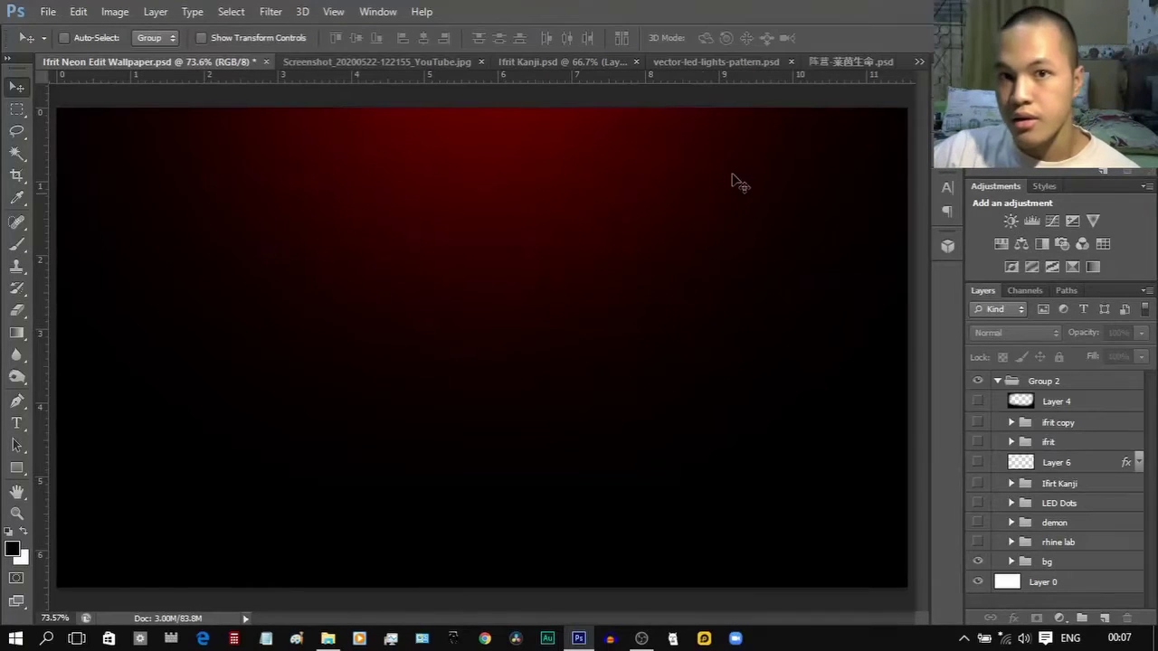
# Switch to vector-led-lights-pattern.psd and make its red Color Fill 1 layer visible over the LED pattern.
pyautogui.click(743, 64)
pyautogui.click(988, 489)
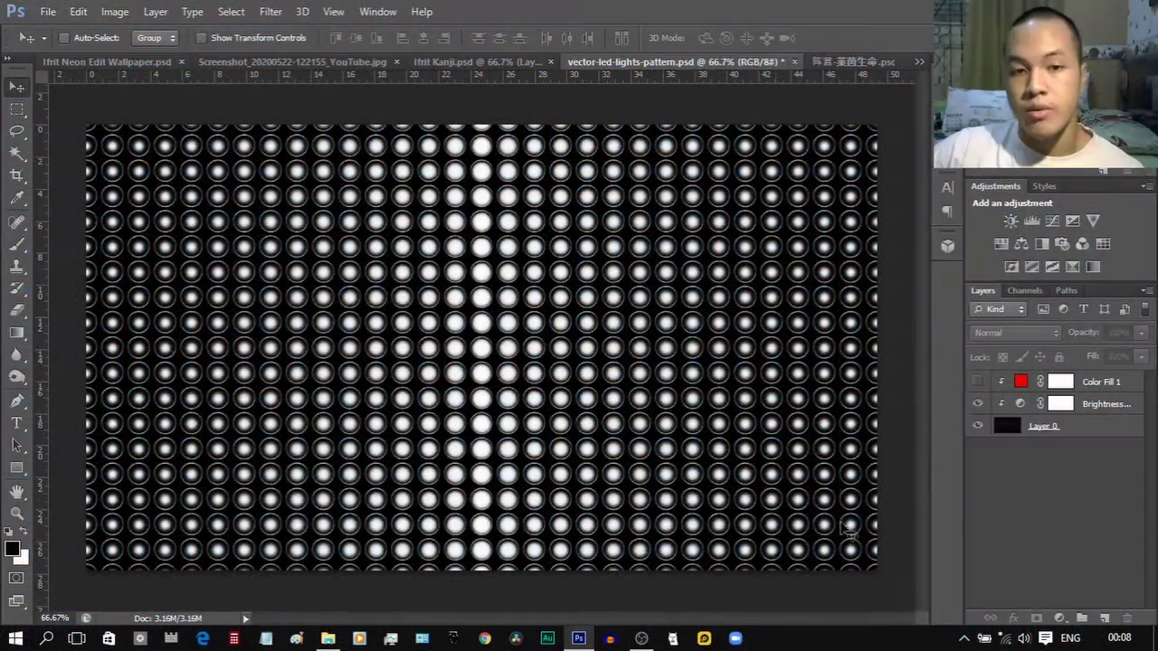
pyautogui.click(1020, 387)
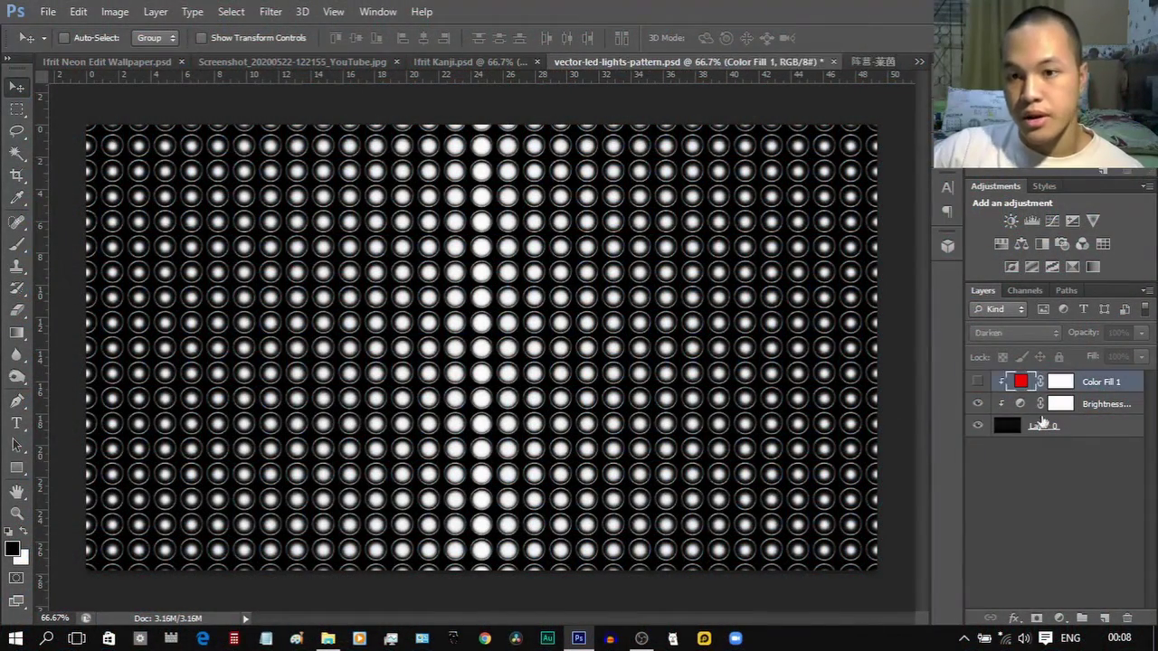
pyautogui.click(1050, 477)
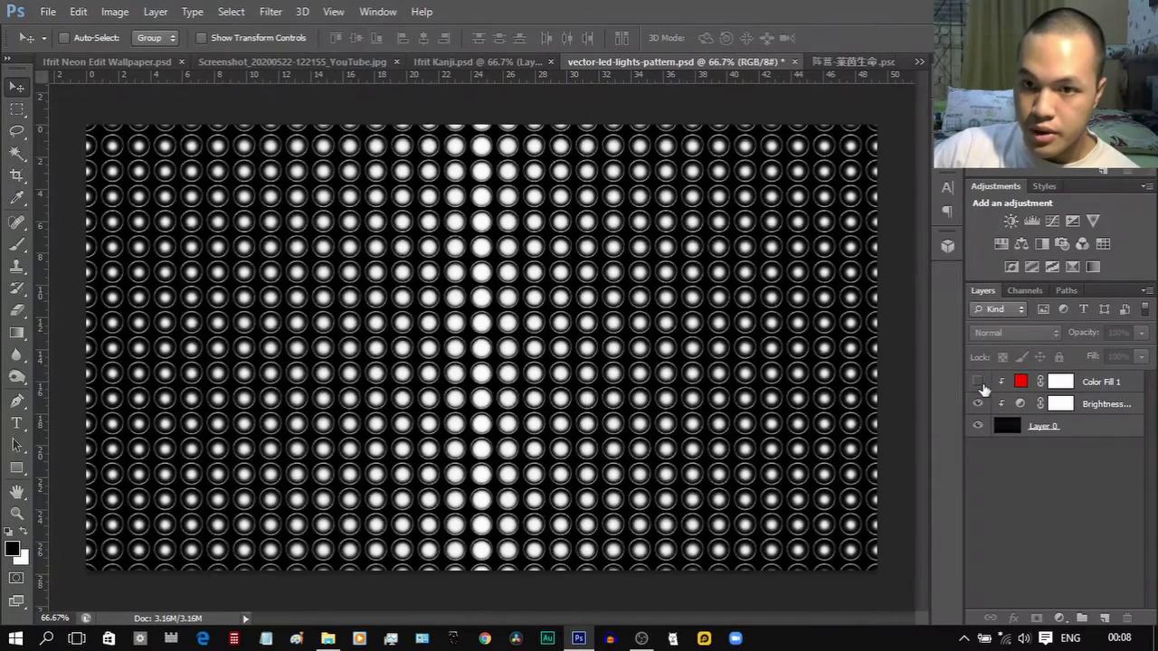
pyautogui.click(983, 385)
# Return to Ifrit Neon Edit Wallpaper.psd, show the LED Dots group and expand it to reveal its layers.
pyautogui.click(113, 64)
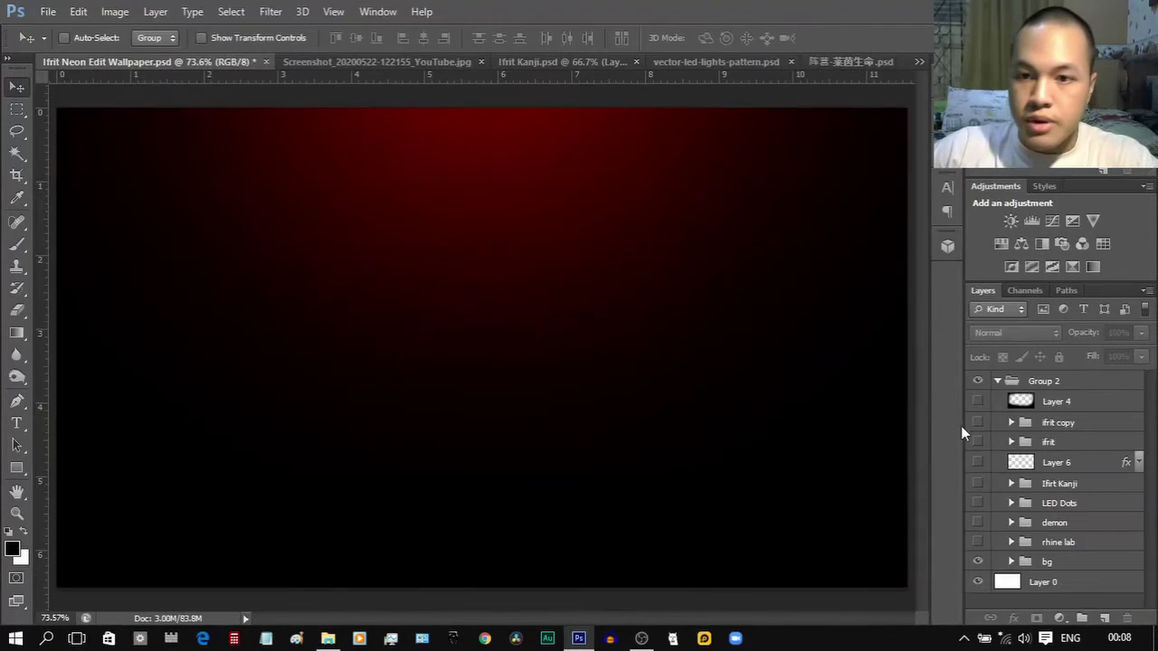
pyautogui.click(976, 503)
pyautogui.click(1011, 504)
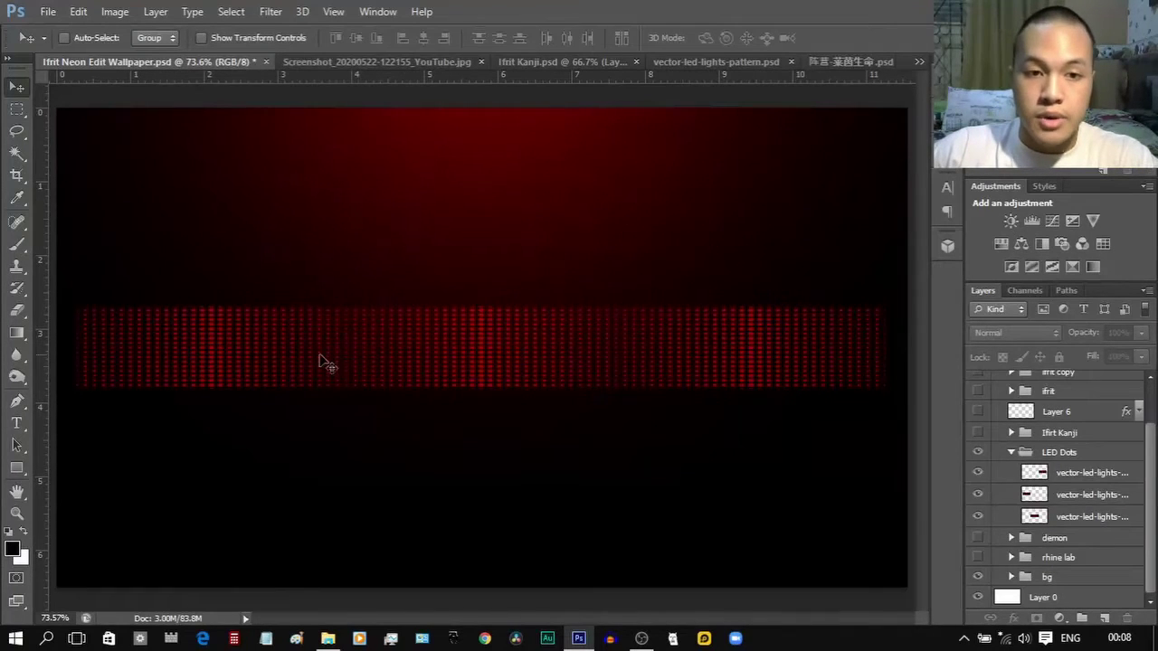
pyautogui.click(1012, 452)
pyautogui.click(1015, 460)
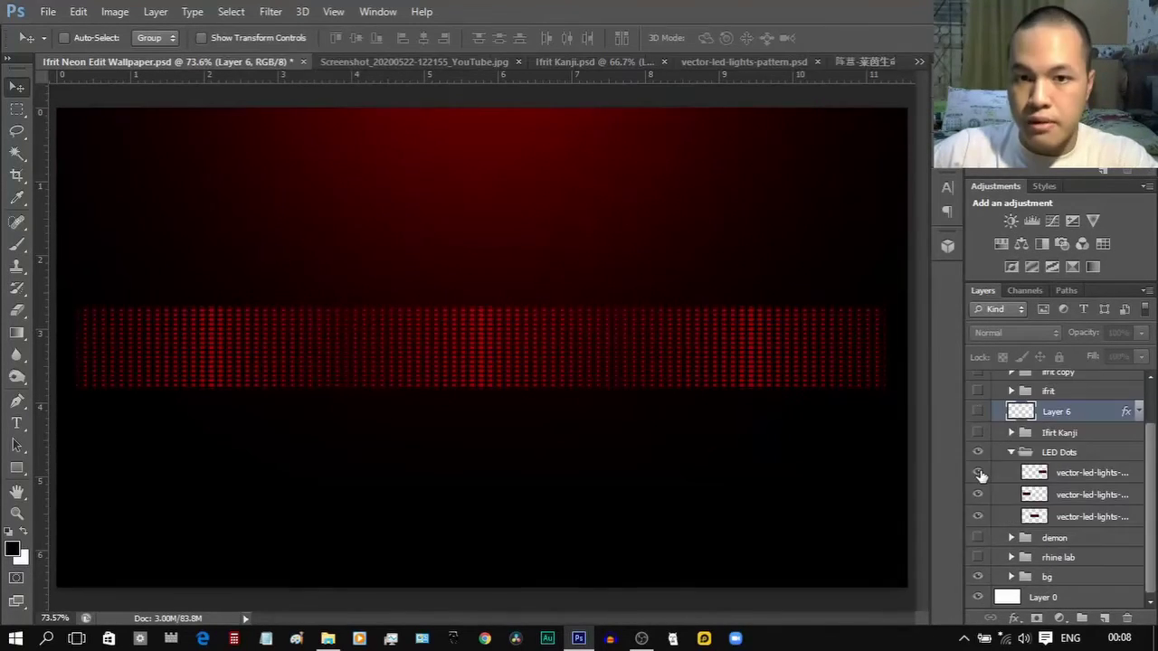
# Toggle each LED pattern layer in LED Dots off and on to see its section of the strip, then collapse the group.
pyautogui.click(978, 473)
pyautogui.click(978, 473)
pyautogui.click(978, 516)
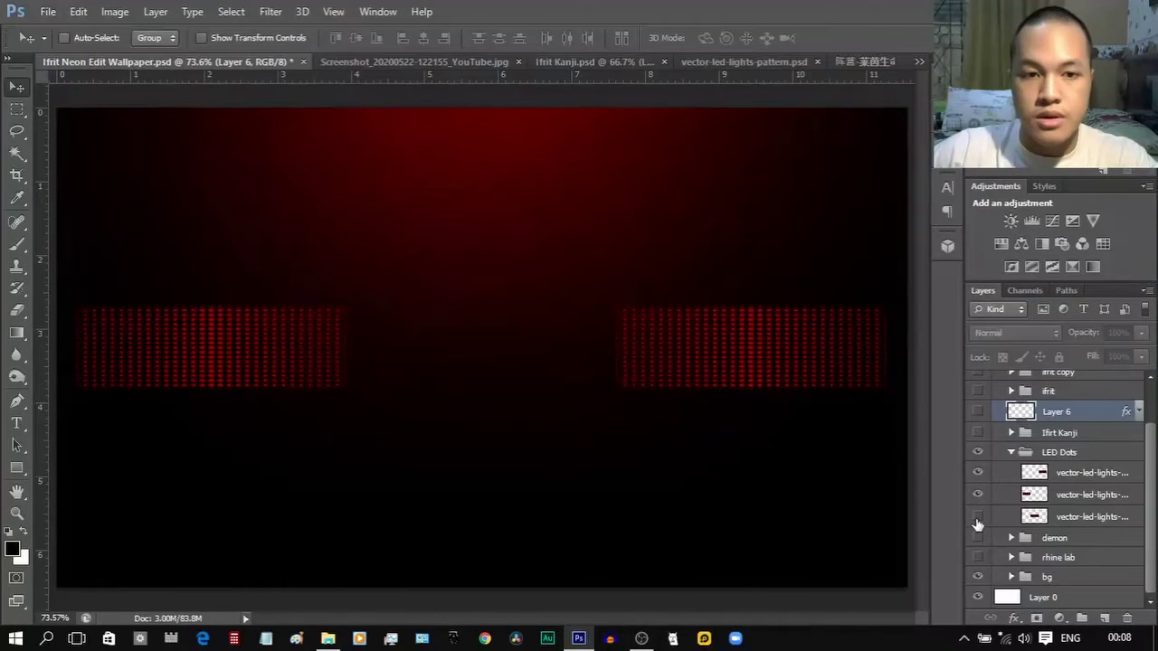
pyautogui.click(978, 516)
pyautogui.click(977, 494)
pyautogui.click(978, 495)
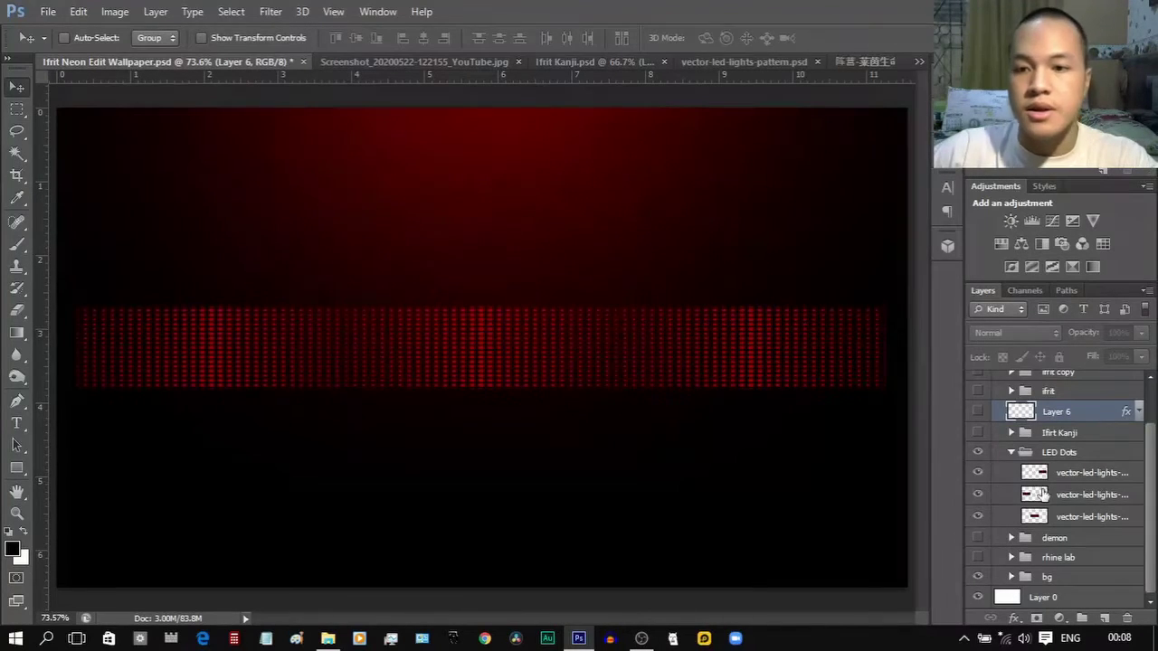
pyautogui.click(1011, 452)
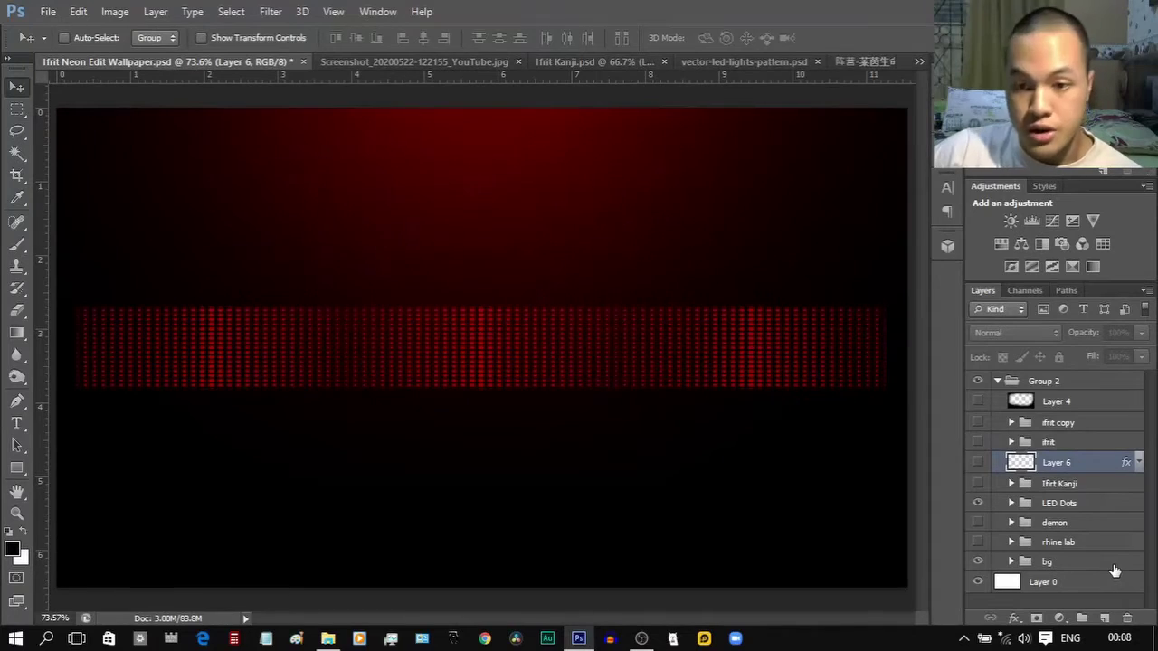
# Hide the bg and LED Dots groups and show the ifrit group alone on the white Layer 0.
pyautogui.click(977, 561)
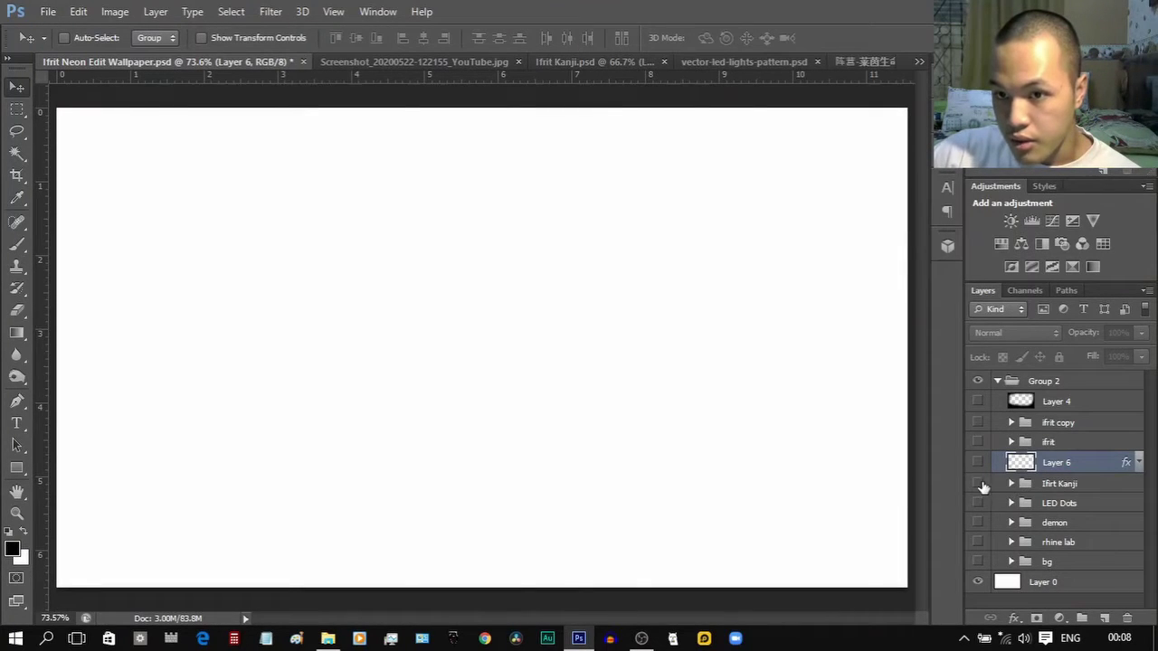
pyautogui.click(978, 441)
pyautogui.click(1009, 443)
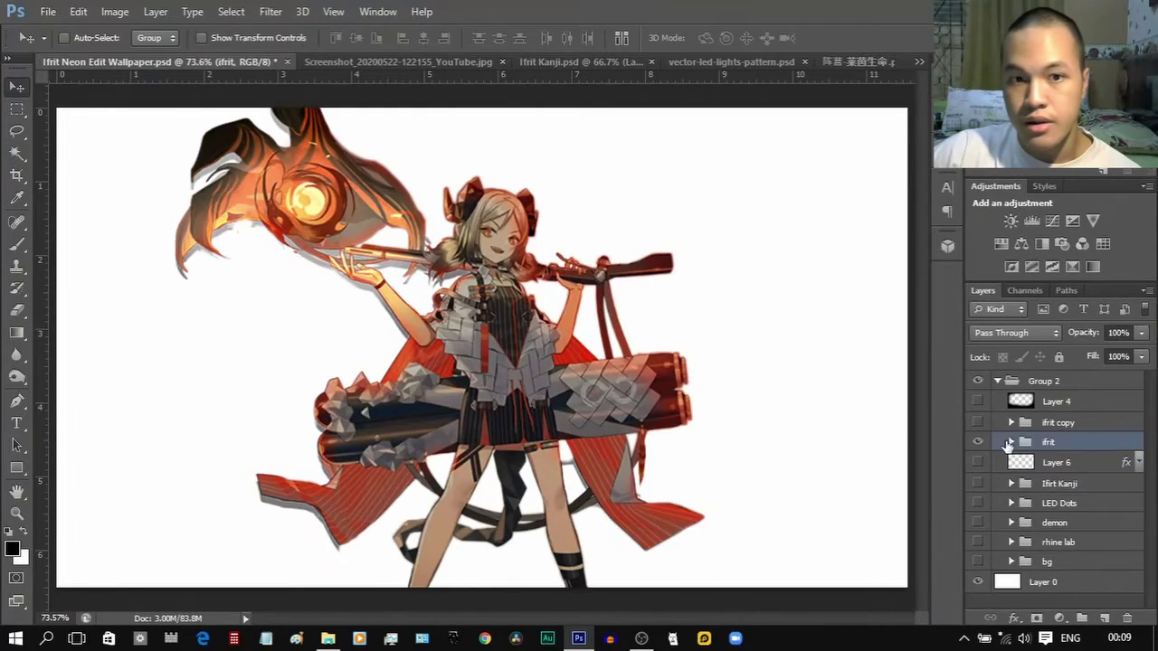
# Expand the ifrit group and examine the character layers nested inside it.
pyautogui.click(1011, 443)
pyautogui.scroll(-1, 1060, 508)
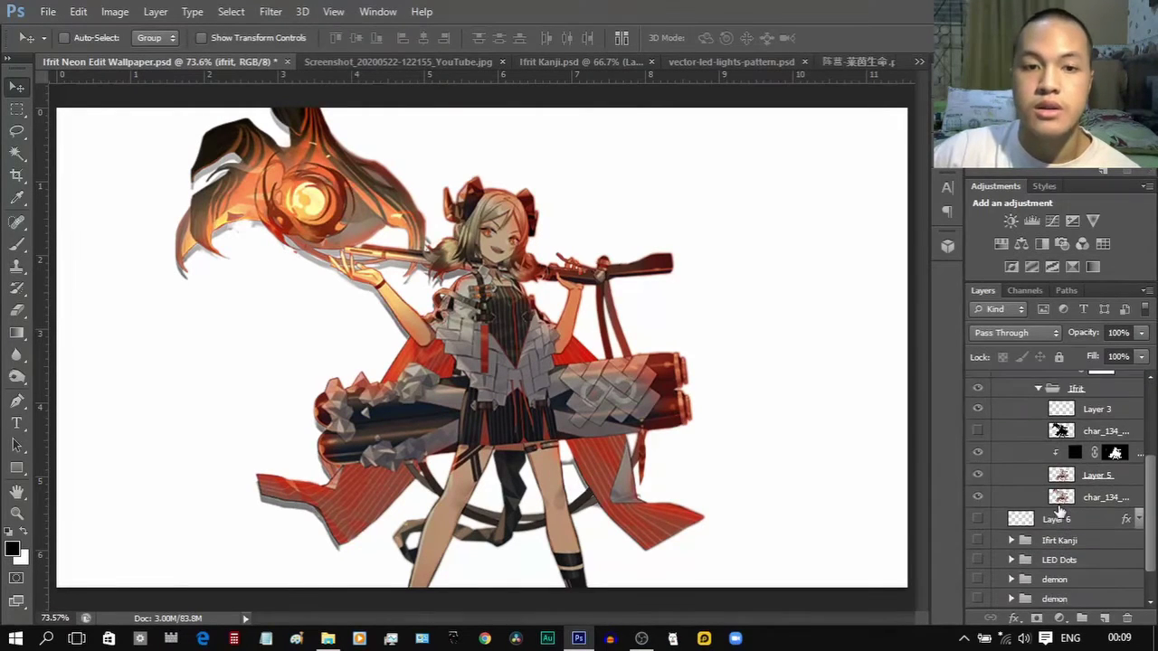
pyautogui.scroll(-1, 1055, 513)
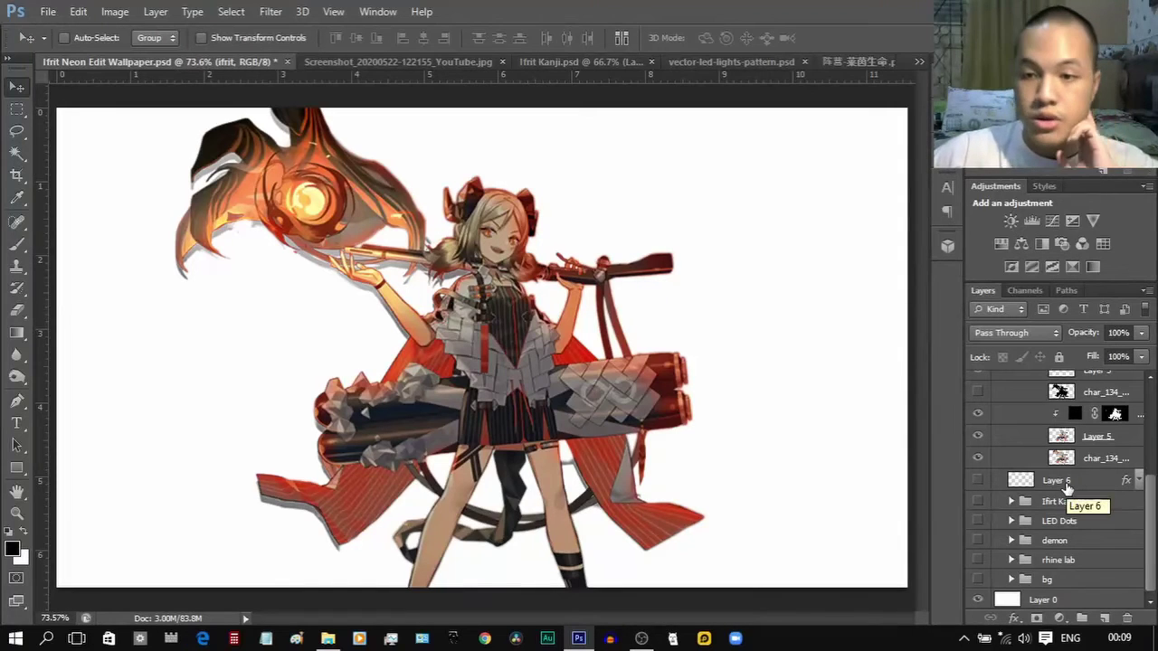
pyautogui.scroll(1, 1059, 491)
pyautogui.scroll(-1, 1058, 491)
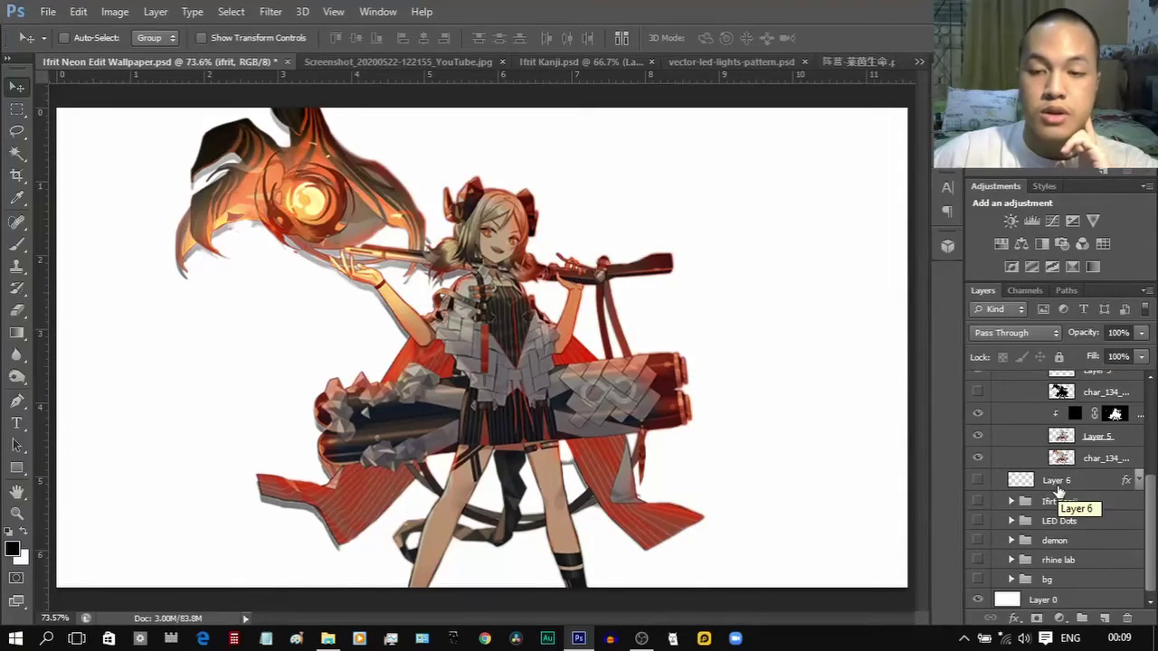
pyautogui.scroll(1, 1103, 474)
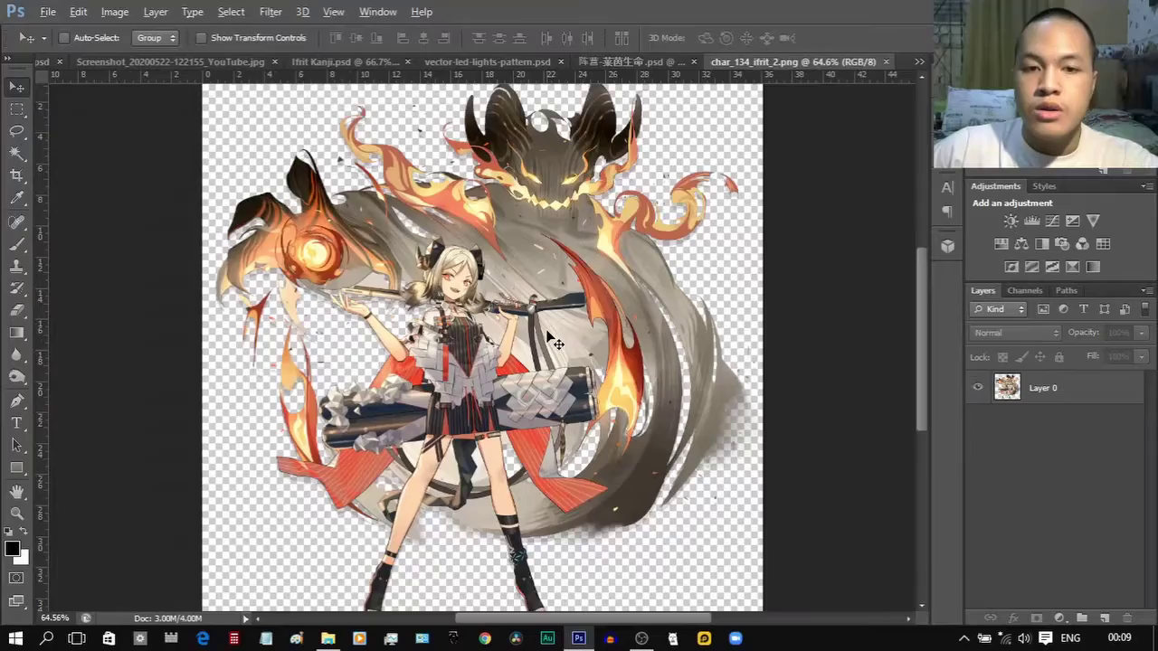
# View the source artwork char_134_ifrit_2.png and examine the character with the smoke and flames around her.
pyautogui.scroll(3, 554, 335)
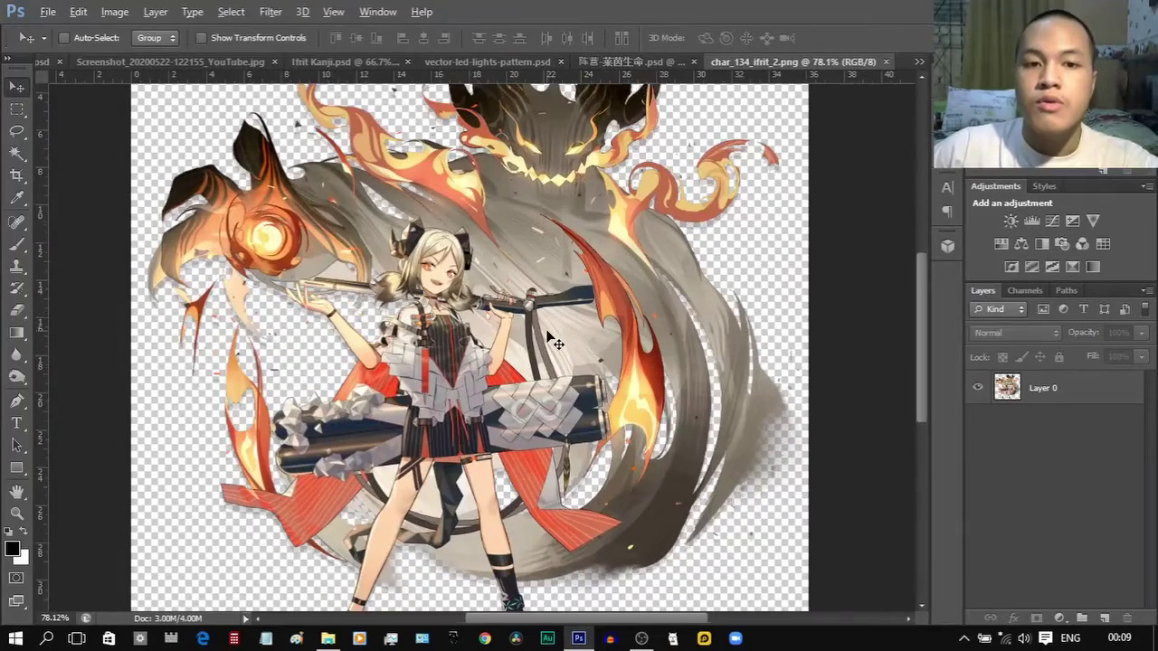
pyautogui.scroll(2, 554, 336)
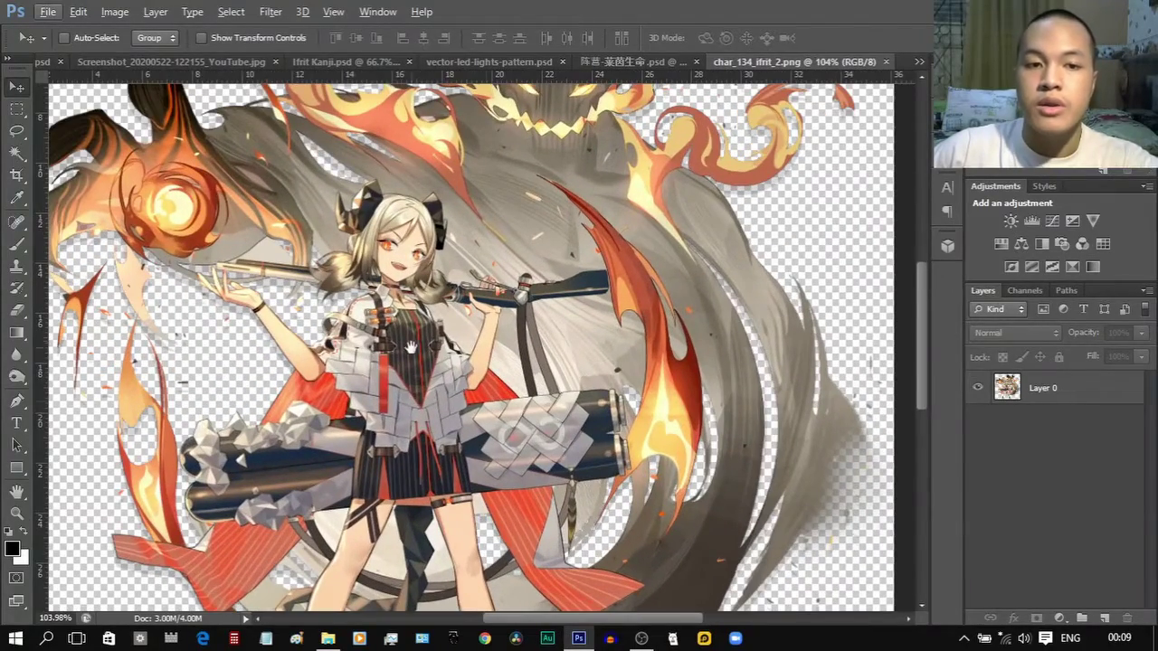
pyautogui.moveTo(410, 346); pyautogui.dragTo(487, 360)
pyautogui.moveTo(562, 486); pyautogui.dragTo(550, 359)
pyautogui.moveTo(615, 242); pyautogui.dragTo(637, 363)
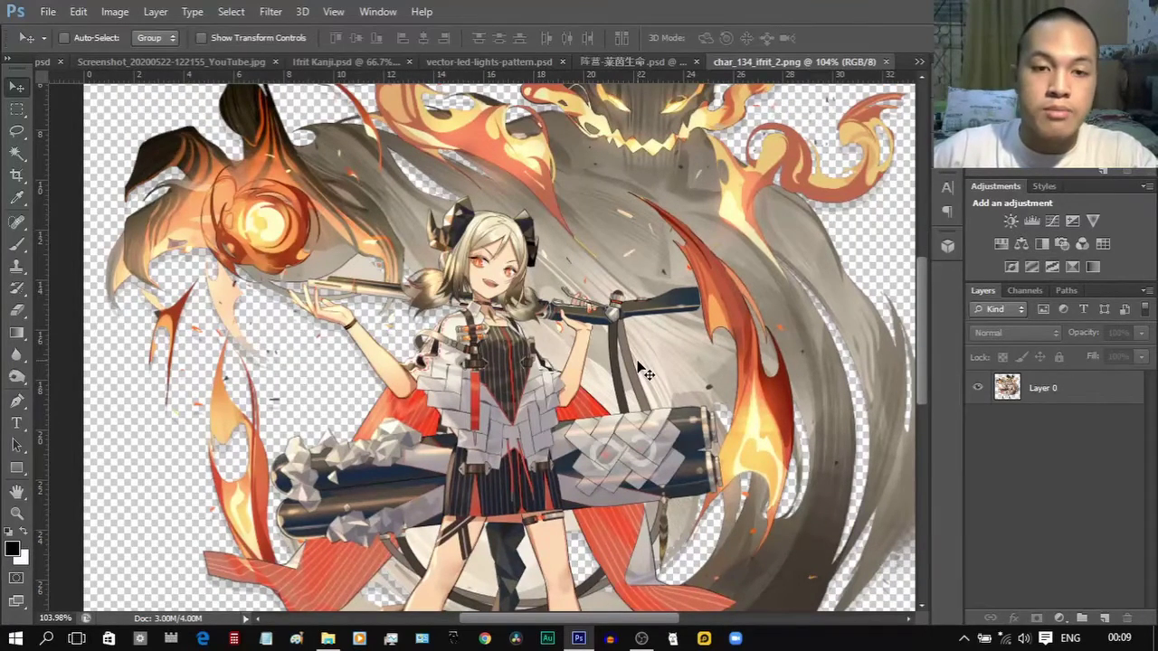
pyautogui.moveTo(636, 288); pyautogui.dragTo(619, 347)
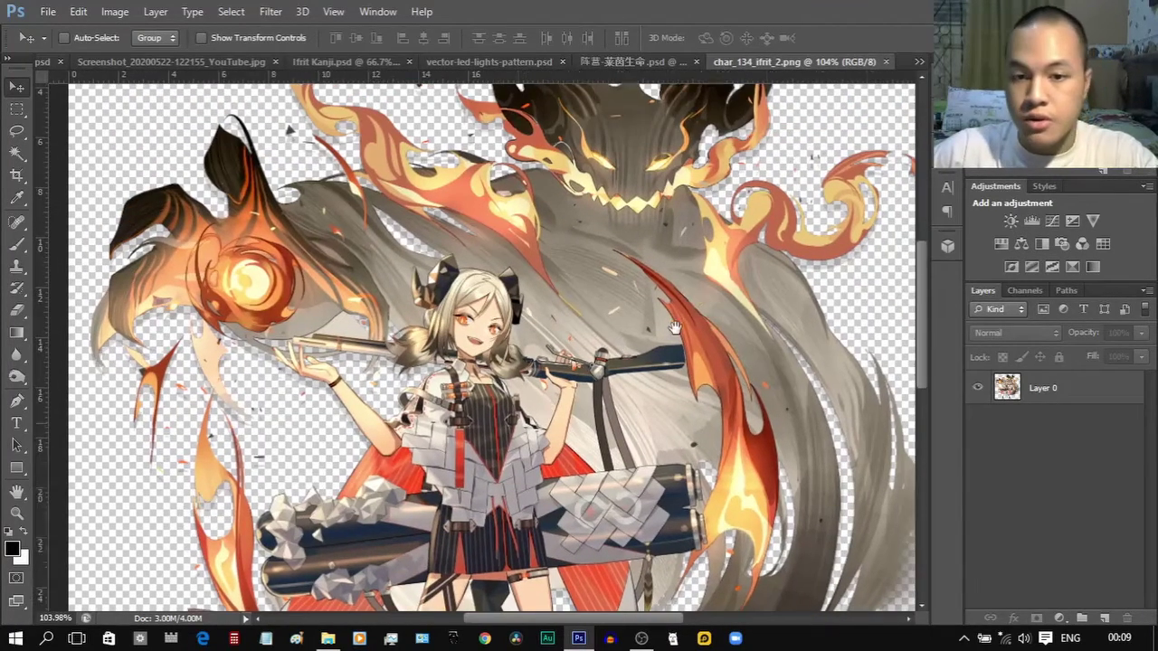
# Inspect the character's edges up close in the source artwork, from the legs and skirt to the outfit, face and weapon.
pyautogui.scroll(5, 449, 493)
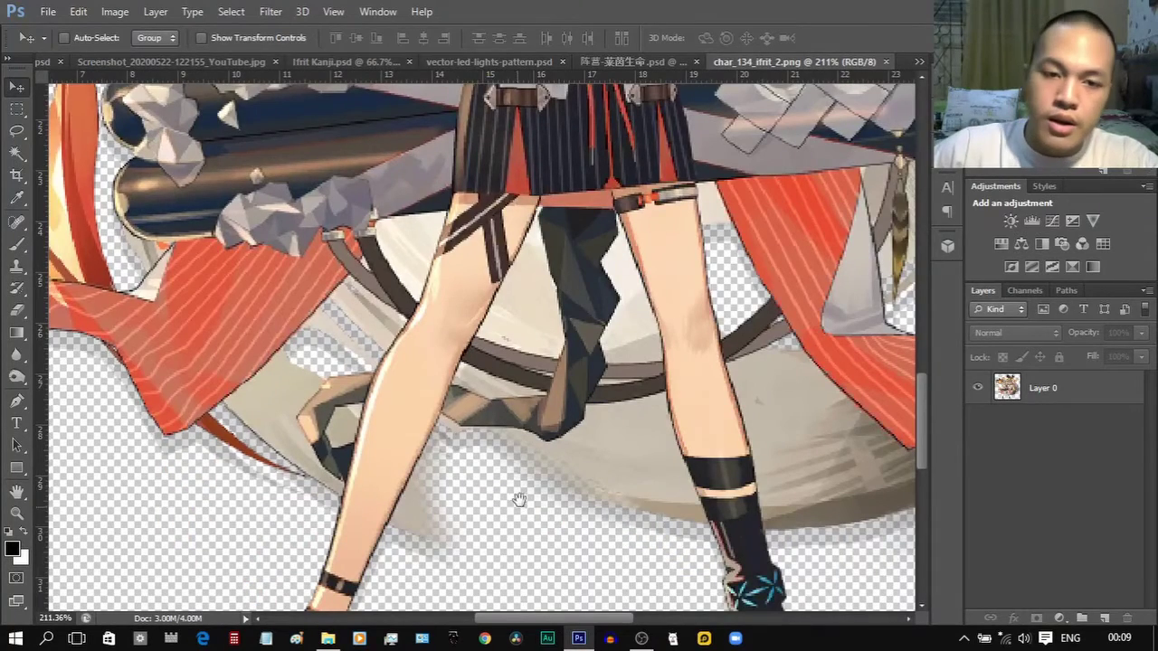
pyautogui.scroll(-2, 515, 493)
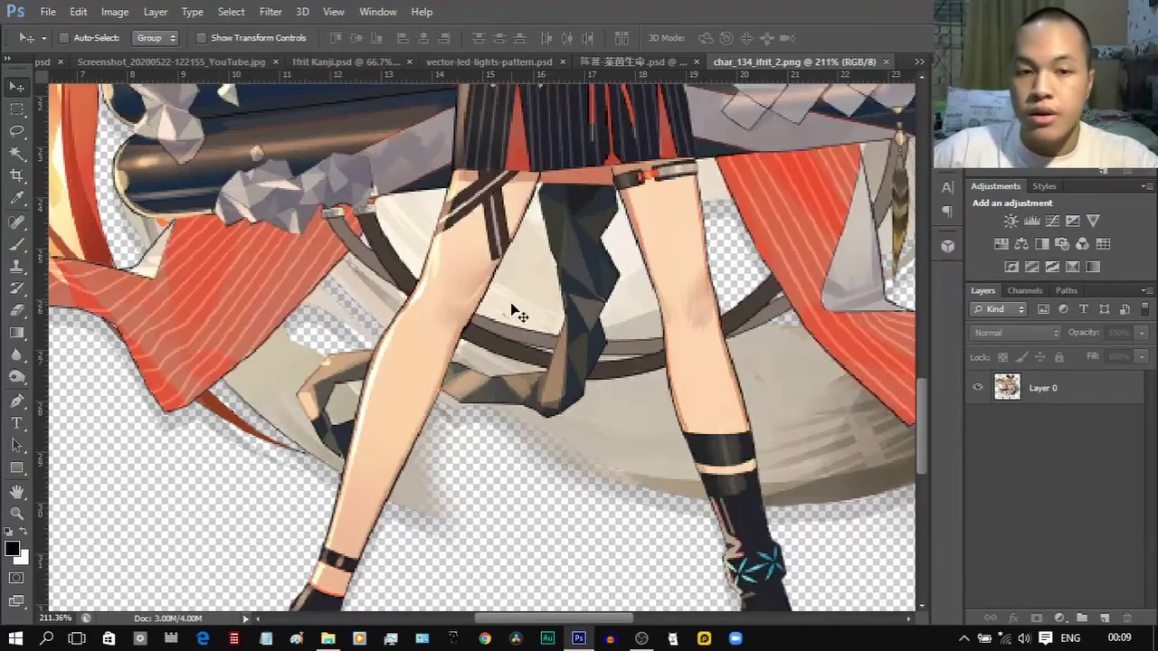
pyautogui.moveTo(511, 304); pyautogui.dragTo(545, 413)
pyautogui.moveTo(498, 248); pyautogui.dragTo(640, 355)
pyautogui.moveTo(586, 213)
pyautogui.mouseDown()
pyautogui.moveTo(543, 522)
pyautogui.moveTo(535, 511)
pyautogui.mouseUp()
pyautogui.moveTo(584, 230)
pyautogui.mouseDown()
pyautogui.moveTo(536, 360)
pyautogui.moveTo(506, 242)
pyautogui.moveTo(579, 271)
pyautogui.moveTo(625, 247)
pyautogui.mouseUp()
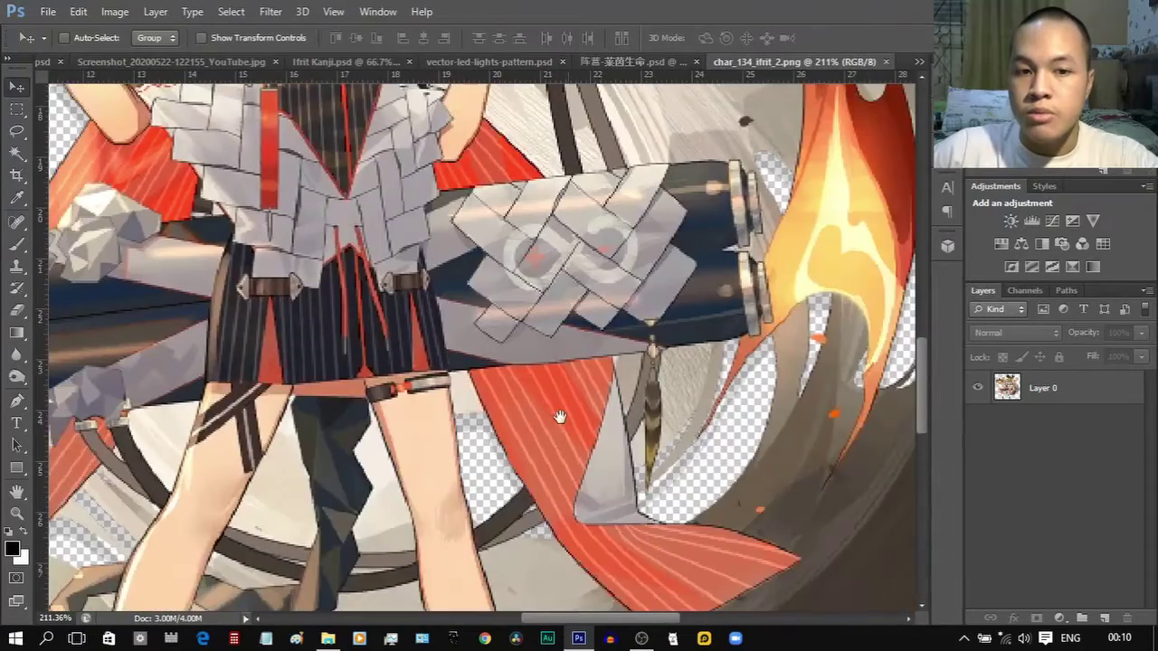
pyautogui.moveTo(483, 256); pyautogui.dragTo(548, 391)
pyautogui.moveTo(489, 181); pyautogui.dragTo(471, 283)
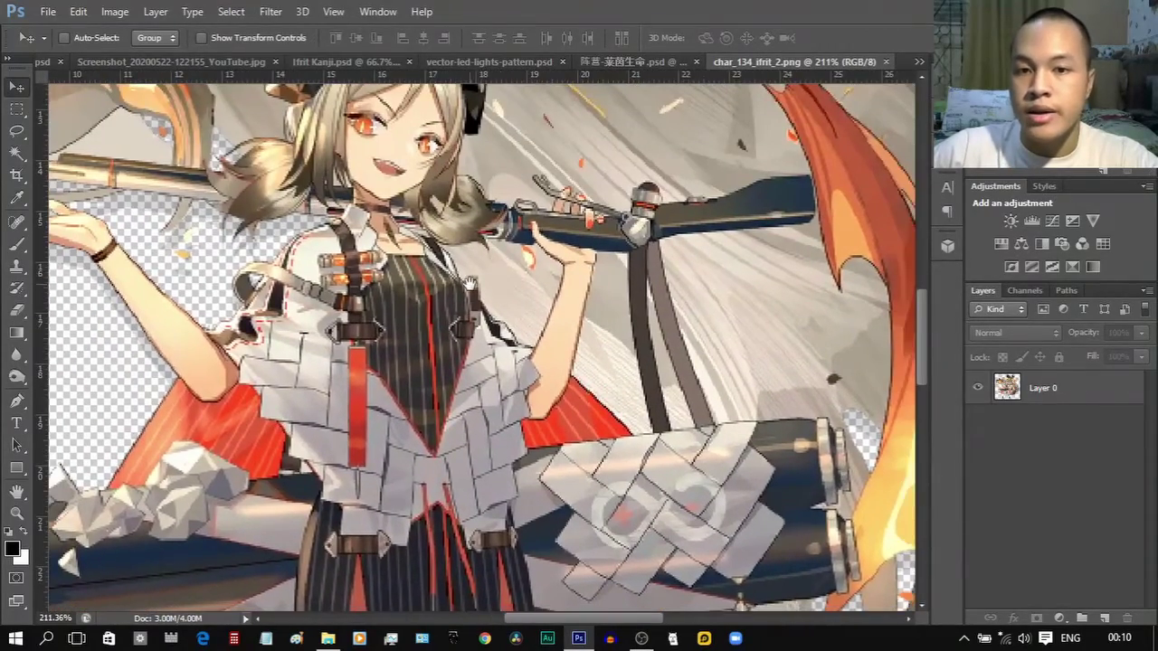
pyautogui.moveTo(737, 304); pyautogui.dragTo(550, 330)
pyautogui.moveTo(553, 254); pyautogui.dragTo(547, 355)
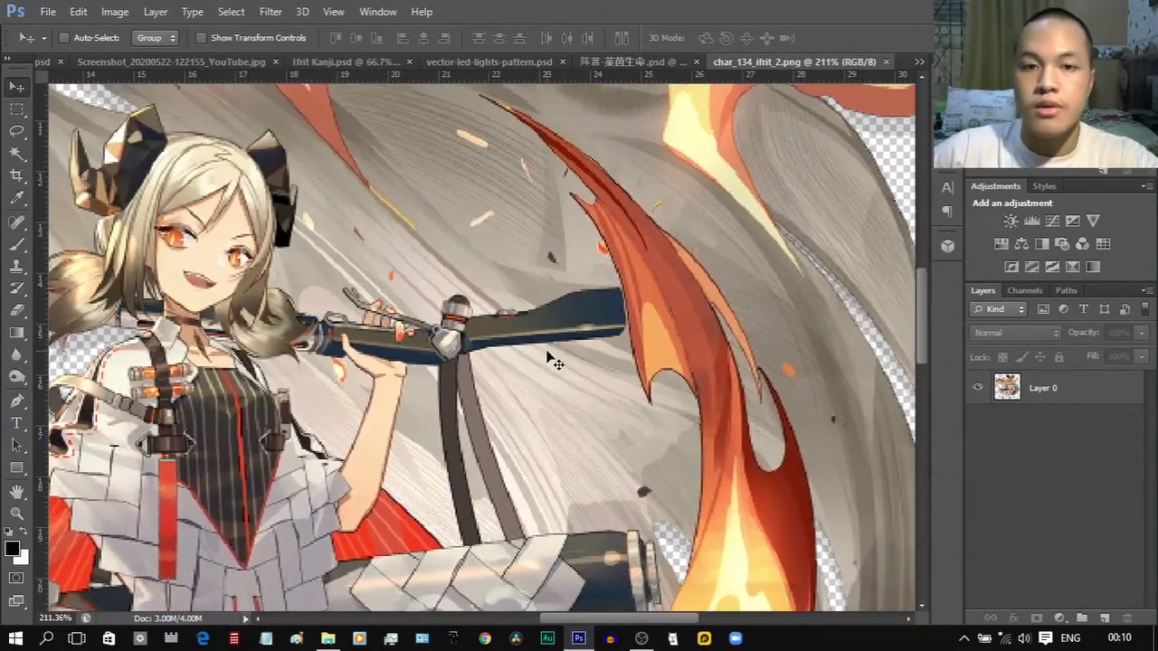
# Examine the demon and flames behind the character in the source artwork.
pyautogui.scroll(-4, 505, 331)
pyautogui.moveTo(452, 271); pyautogui.dragTo(521, 331)
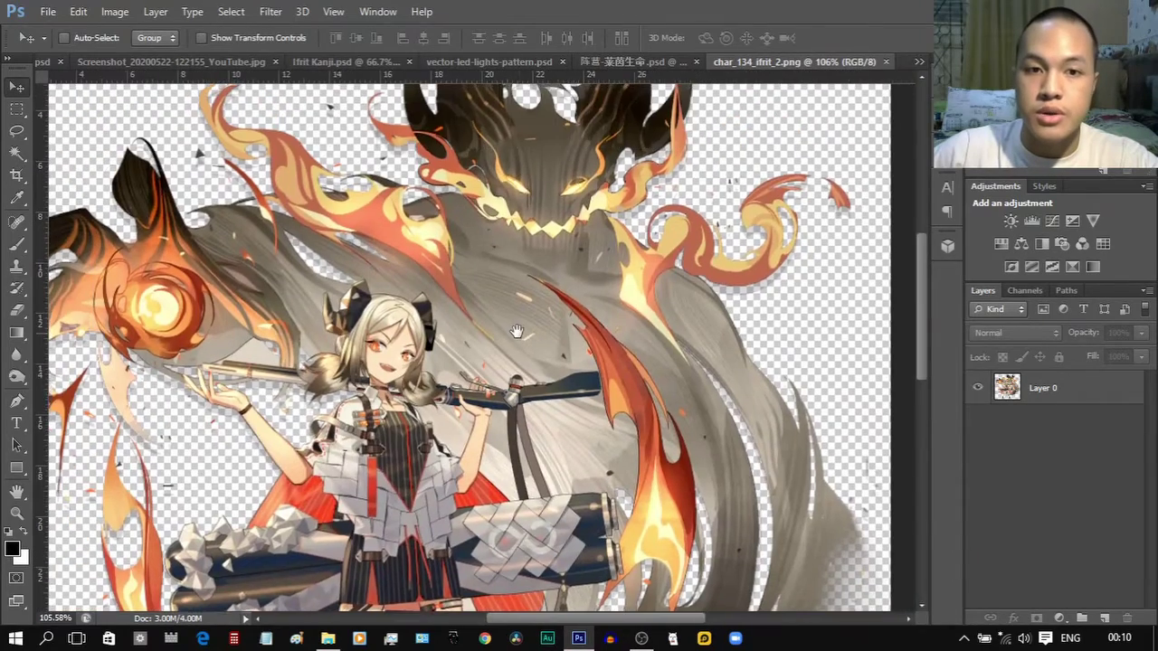
pyautogui.moveTo(522, 264); pyautogui.dragTo(566, 332)
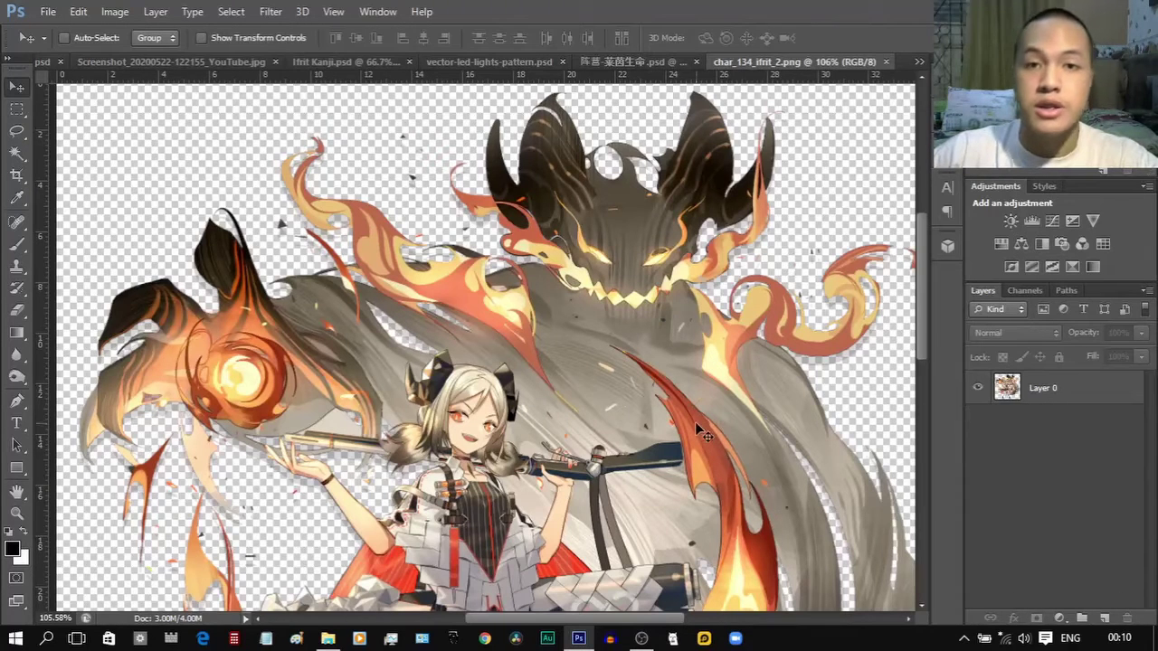
pyautogui.moveTo(625, 397); pyautogui.dragTo(549, 385)
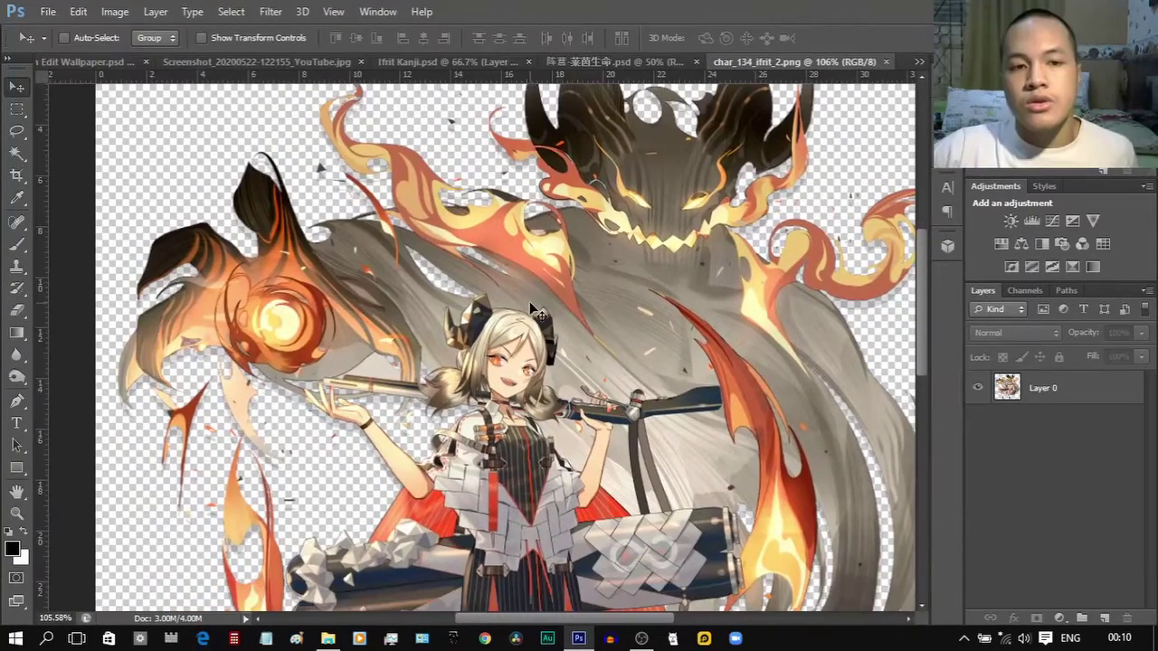
# Return to Ifrit Neon Edit Wallpaper.psd and review the cut-out character and the layers of the ifrit group.
pyautogui.click(92, 61)
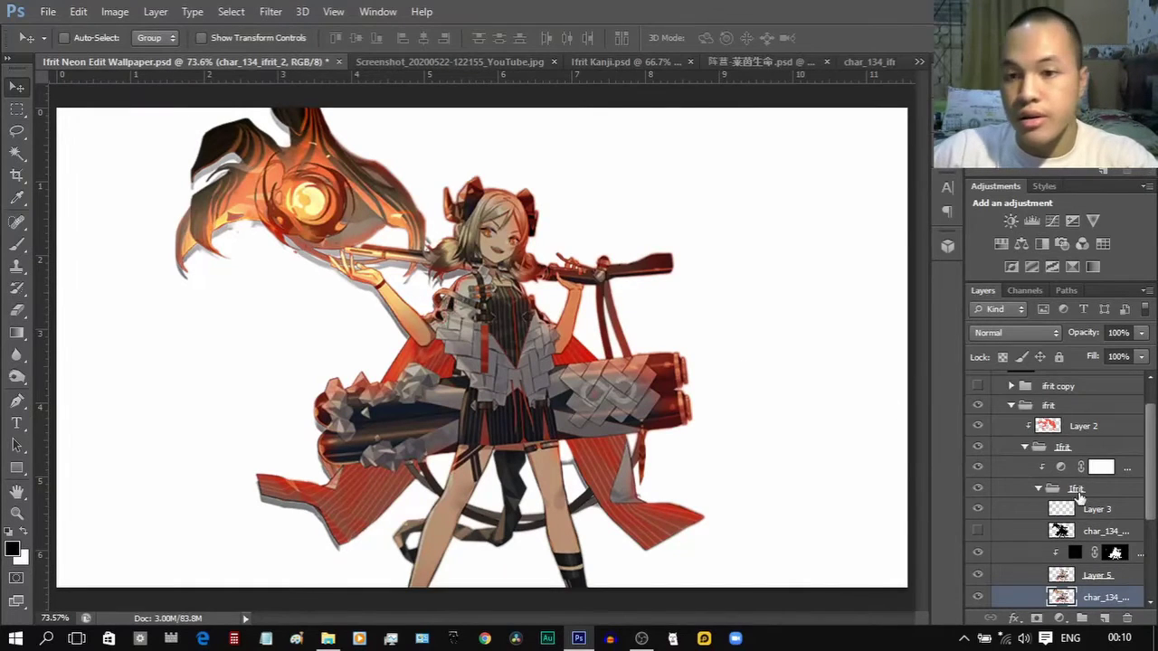
pyautogui.scroll(-3, 1078, 498)
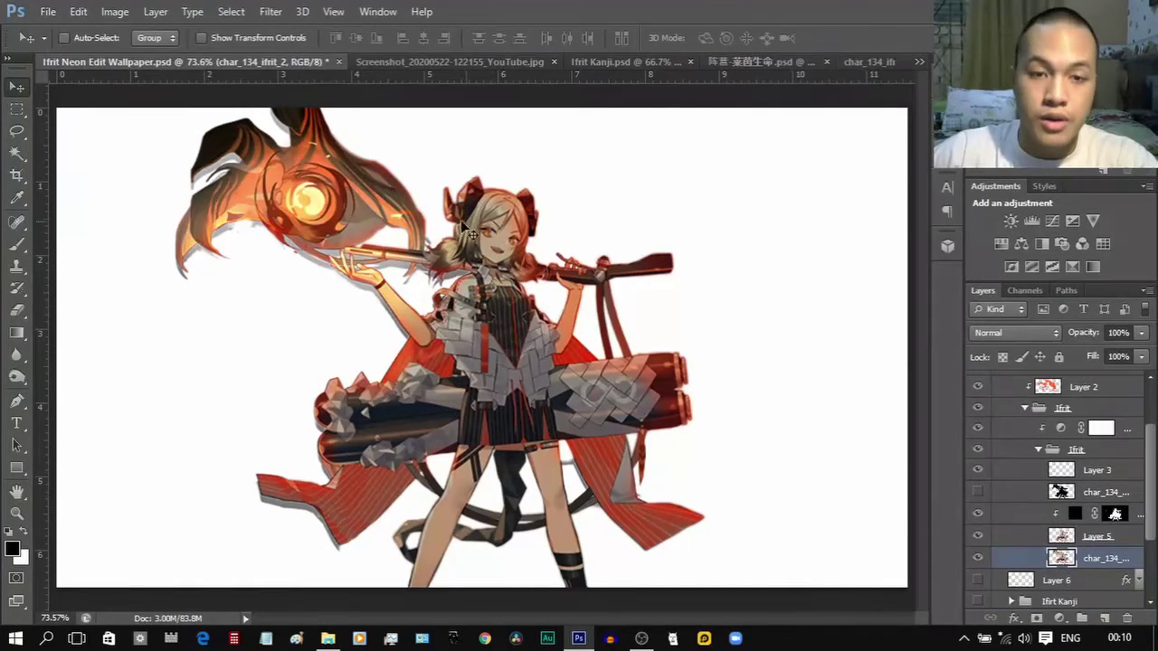
pyautogui.scroll(3, 471, 234)
pyautogui.moveTo(446, 224); pyautogui.dragTo(578, 311)
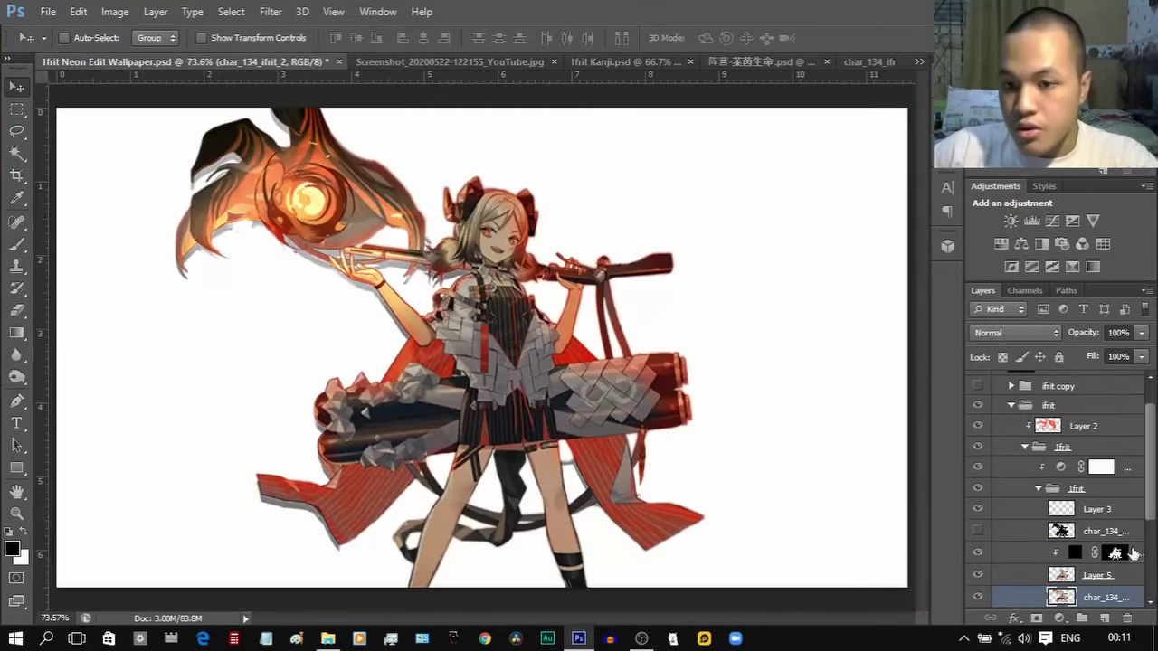
# Hide the white Layer 0 and show the bg group behind the character.
pyautogui.scroll(-5, 1020, 556)
pyautogui.click(979, 597)
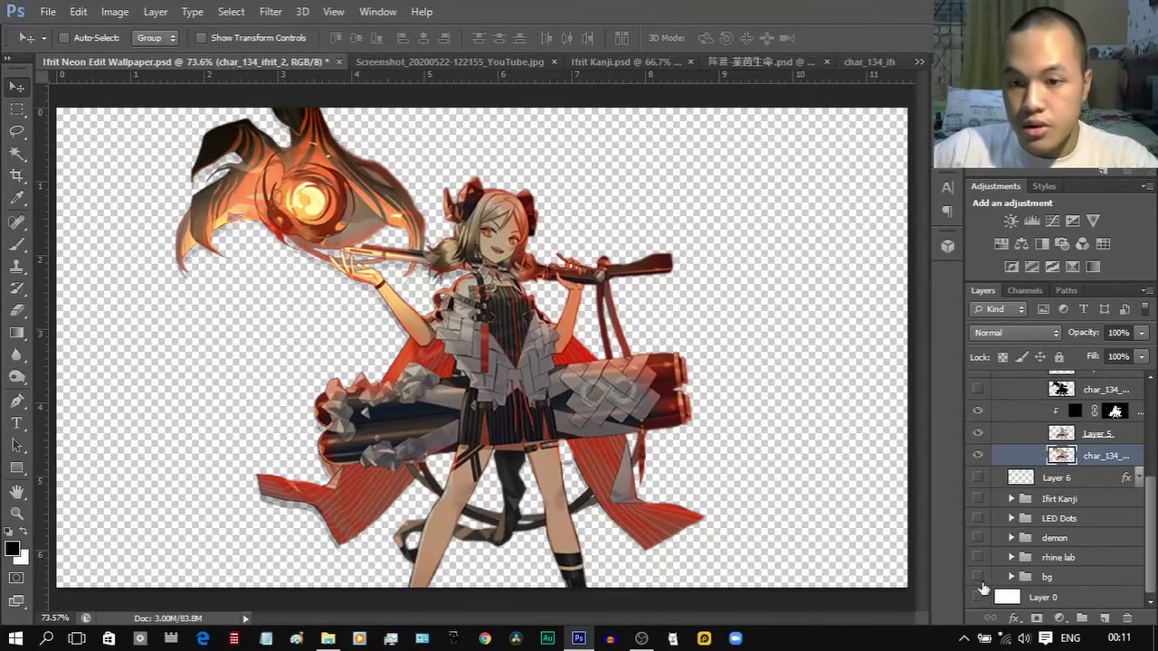
pyautogui.click(977, 577)
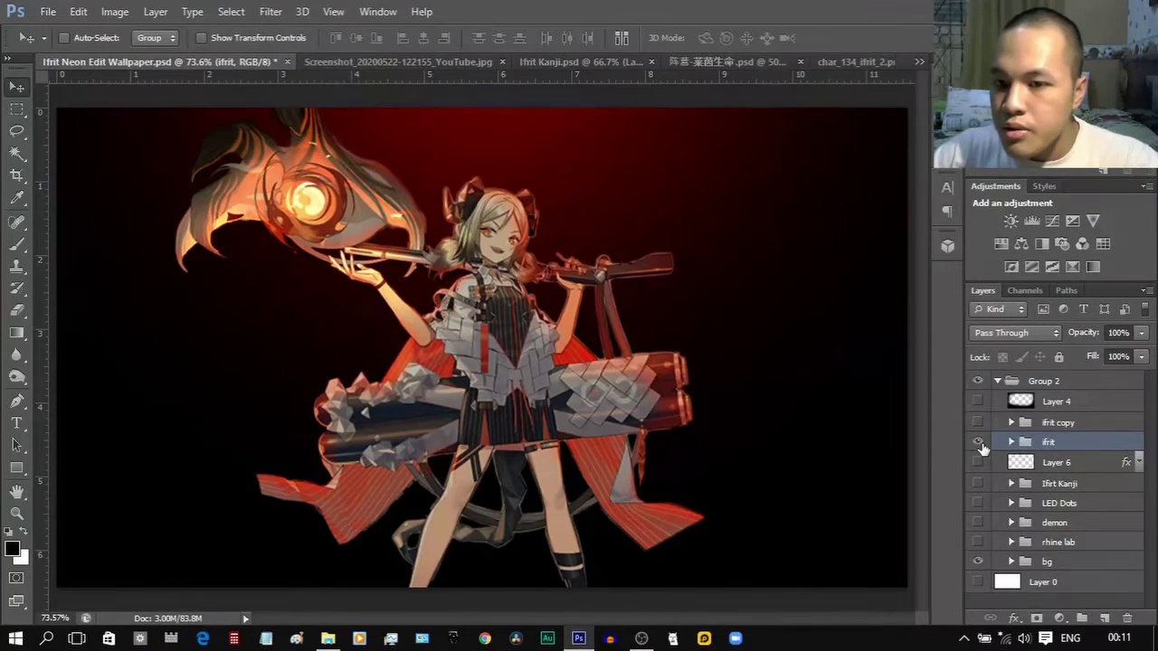
# Show the demon group, hide the ifrit group and expand the demon group to reveal its layers.
pyautogui.click(978, 523)
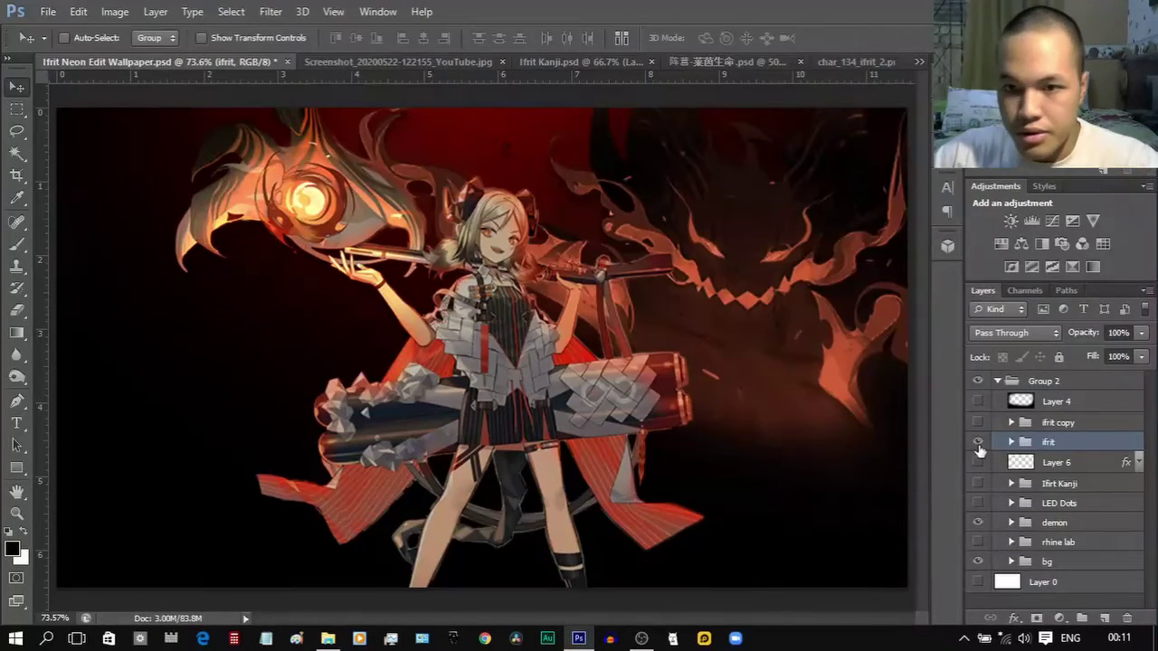
pyautogui.click(978, 444)
pyautogui.click(1012, 522)
pyautogui.scroll(-2, 977, 466)
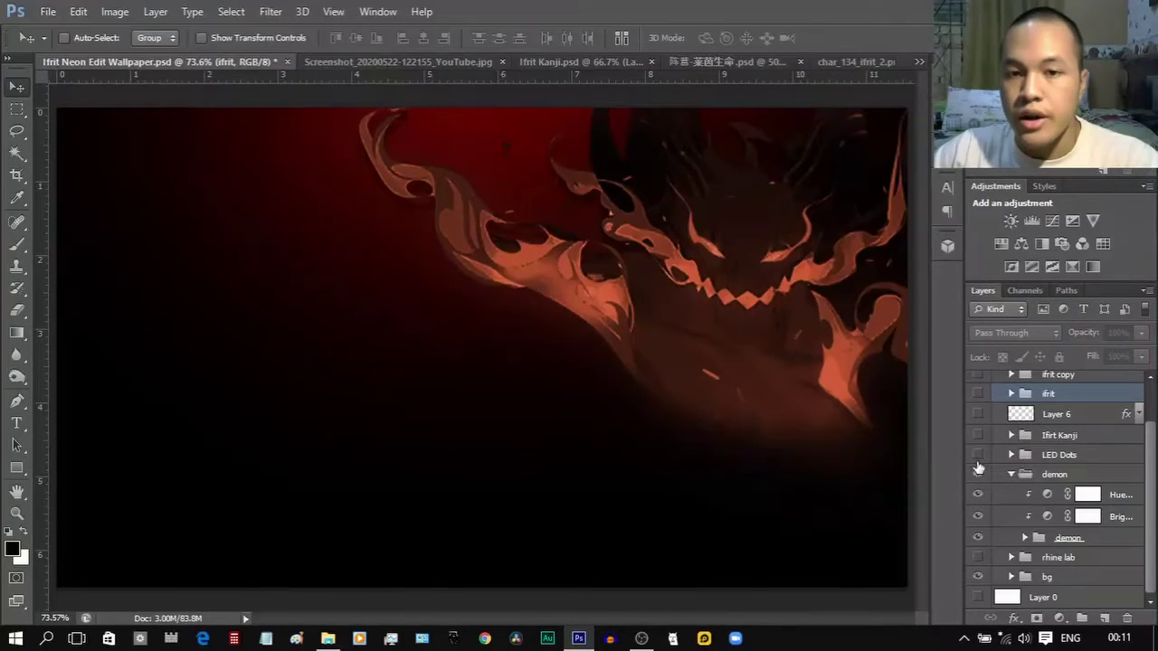
# Examine the demon and its flames in char_134_ifrit_2.png, then return to Ifrit Neon Edit Wallpaper.psd.
pyautogui.click(850, 61)
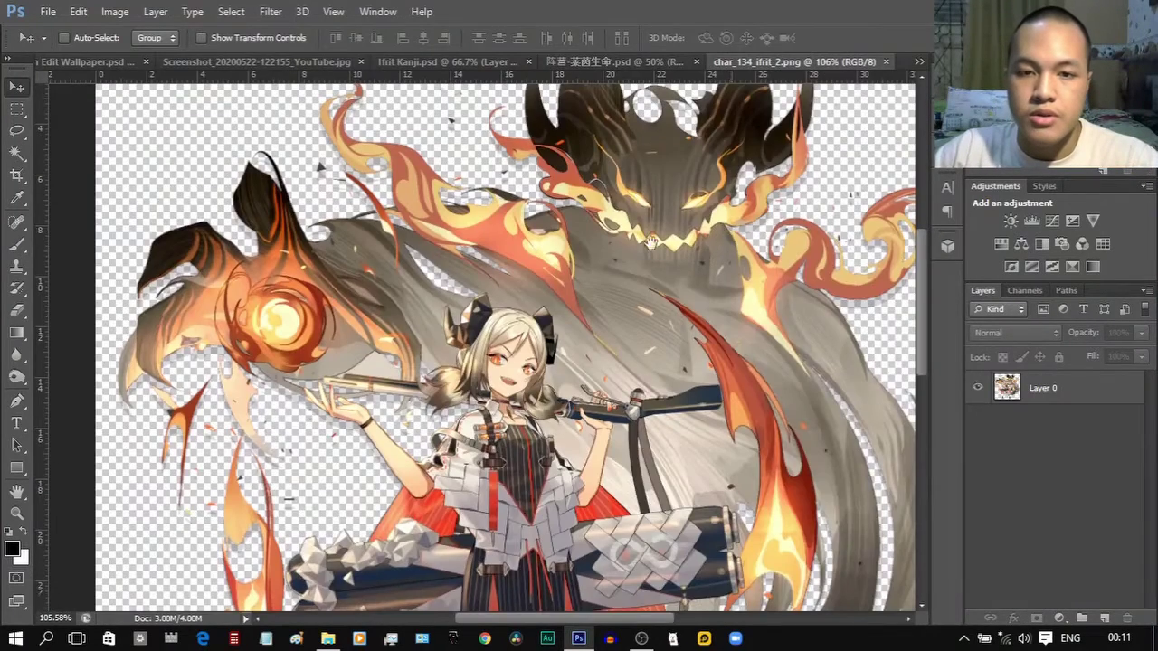
pyautogui.scroll(2, 566, 255)
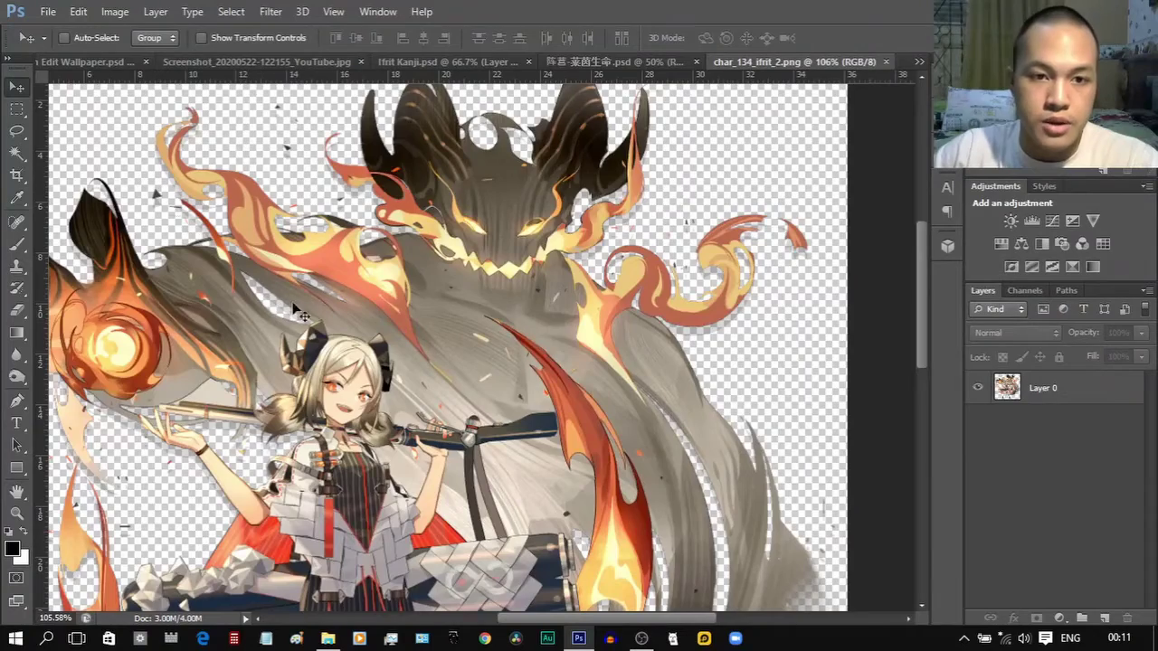
pyautogui.moveTo(410, 368); pyautogui.dragTo(324, 413)
pyautogui.moveTo(435, 351); pyautogui.dragTo(537, 403)
pyautogui.hotkey('ctrl', 'Tab')
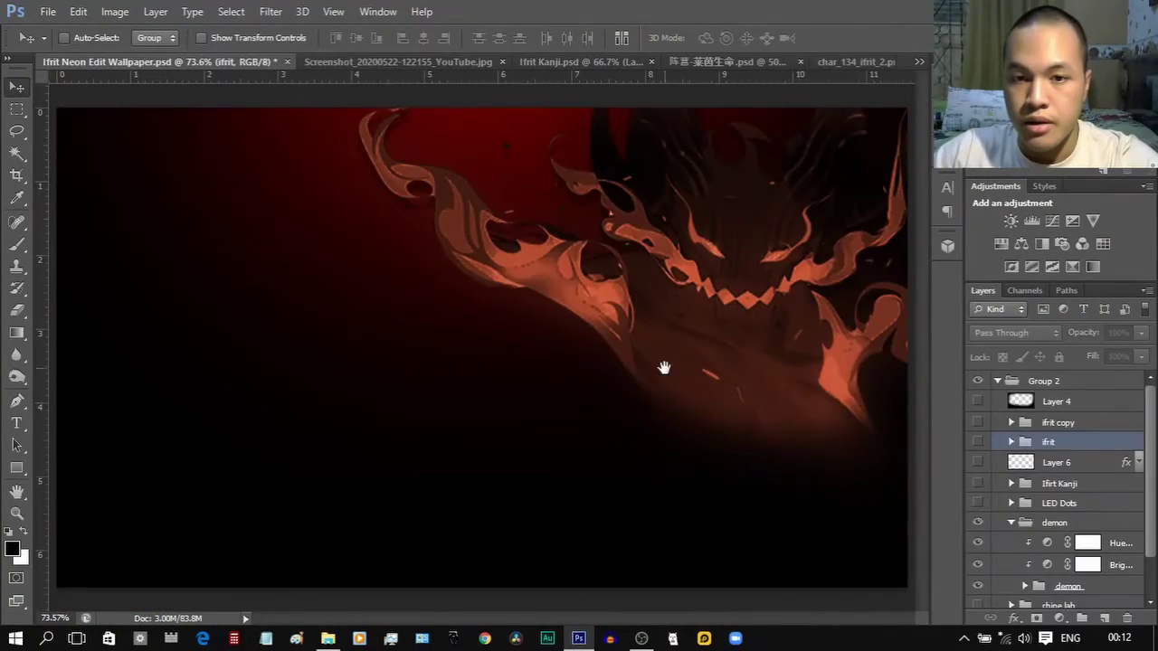
# Temporarily hide Layer 1 in the nested demon group to inspect the blurred Layer 1 copy, then show it again.
pyautogui.scroll(3, 839, 430)
pyautogui.scroll(-4, 813, 420)
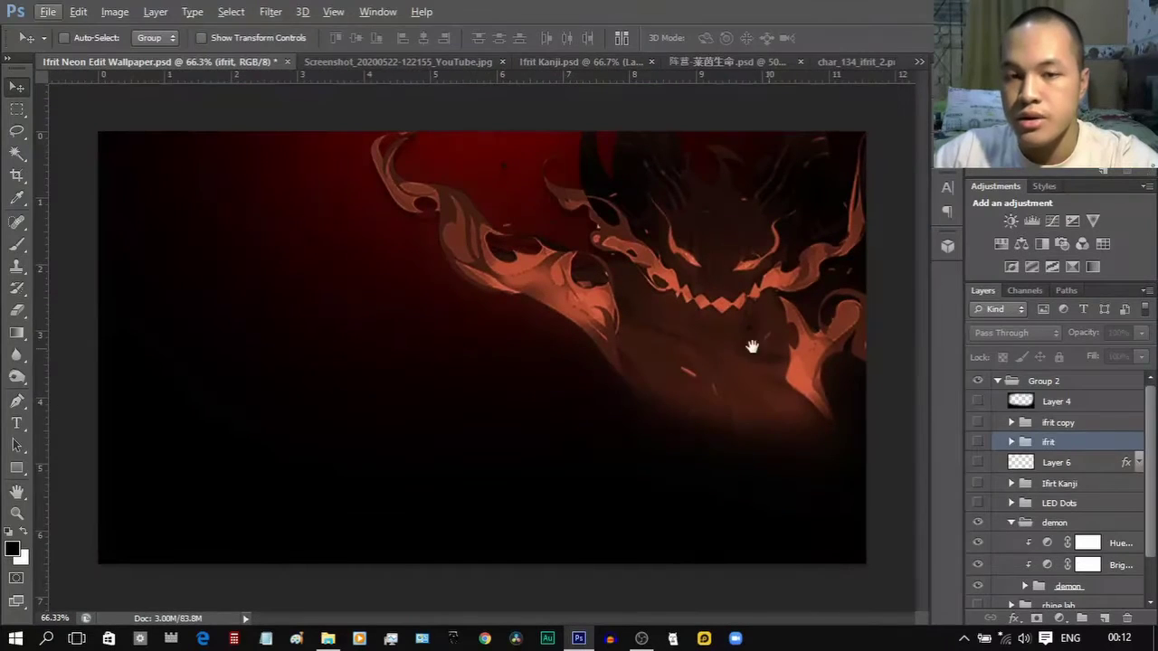
pyautogui.scroll(-2, 970, 467)
pyautogui.click(978, 537)
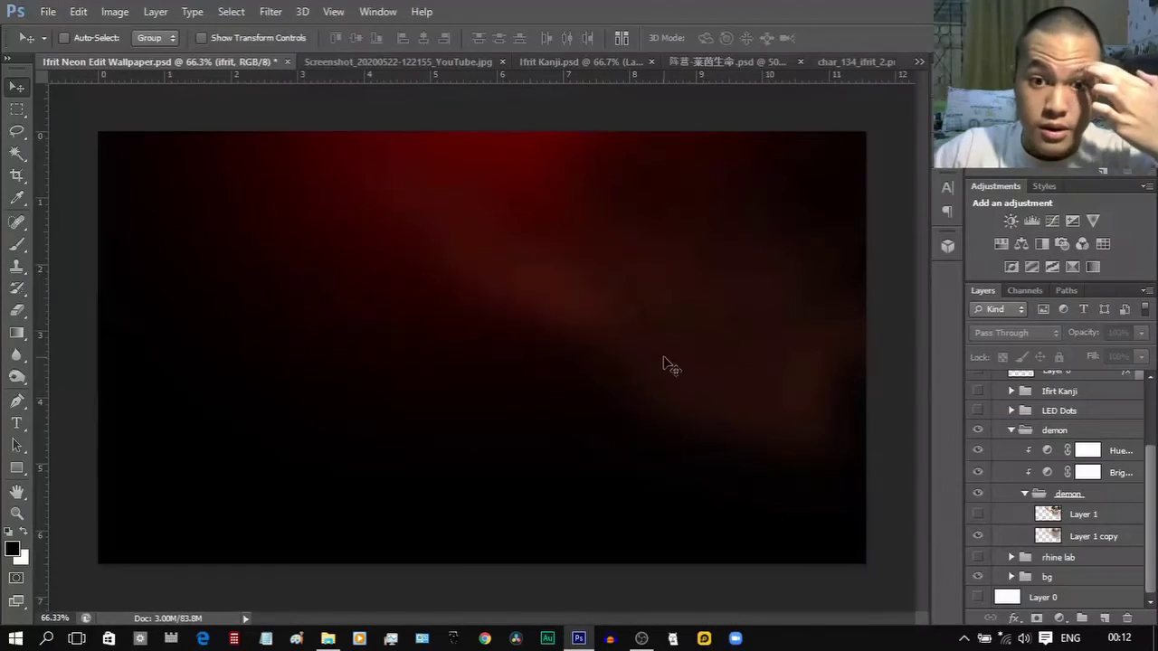
pyautogui.scroll(1, 734, 316)
pyautogui.hscroll(3, 657, 363)
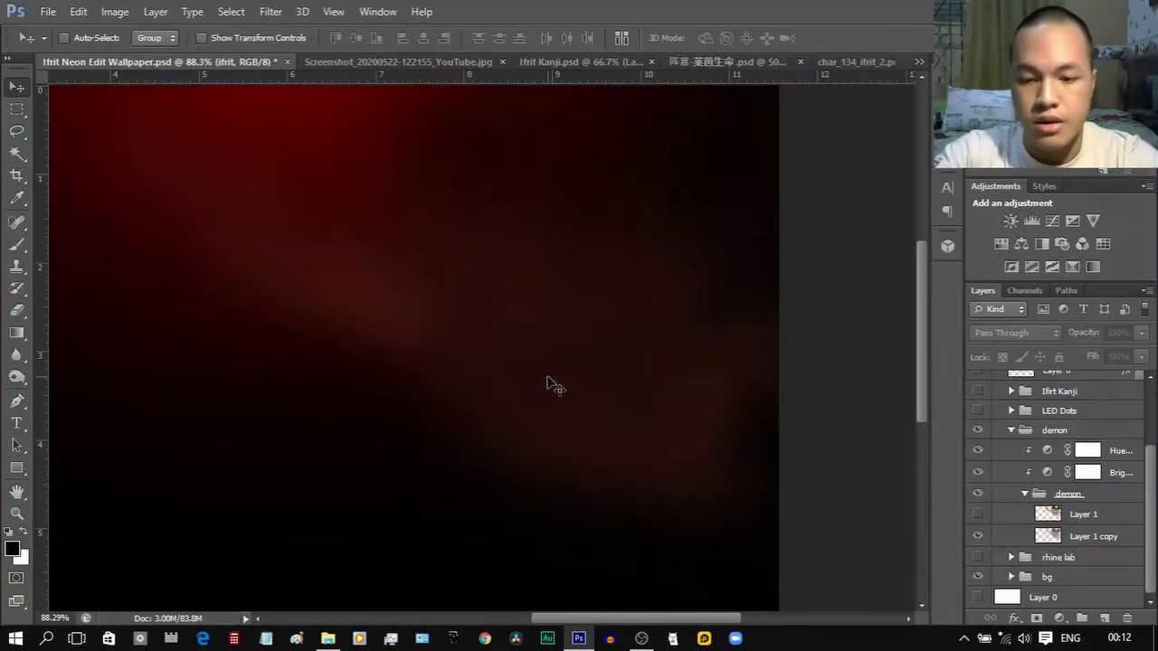
pyautogui.scroll(-1, 548, 383)
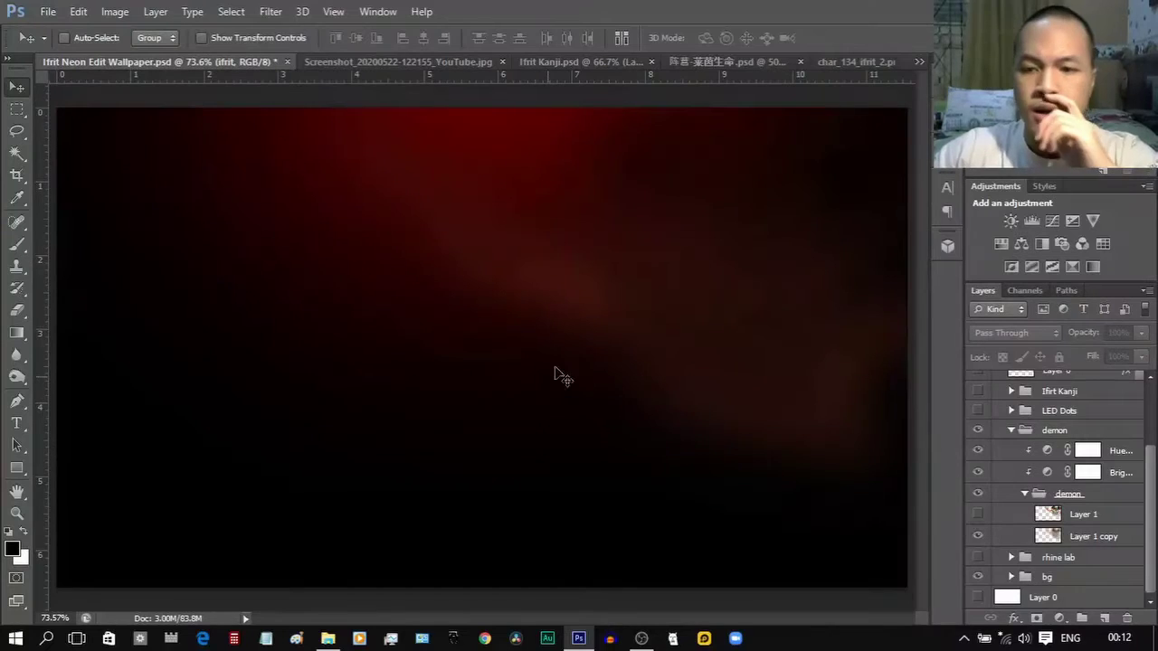
pyautogui.click(976, 514)
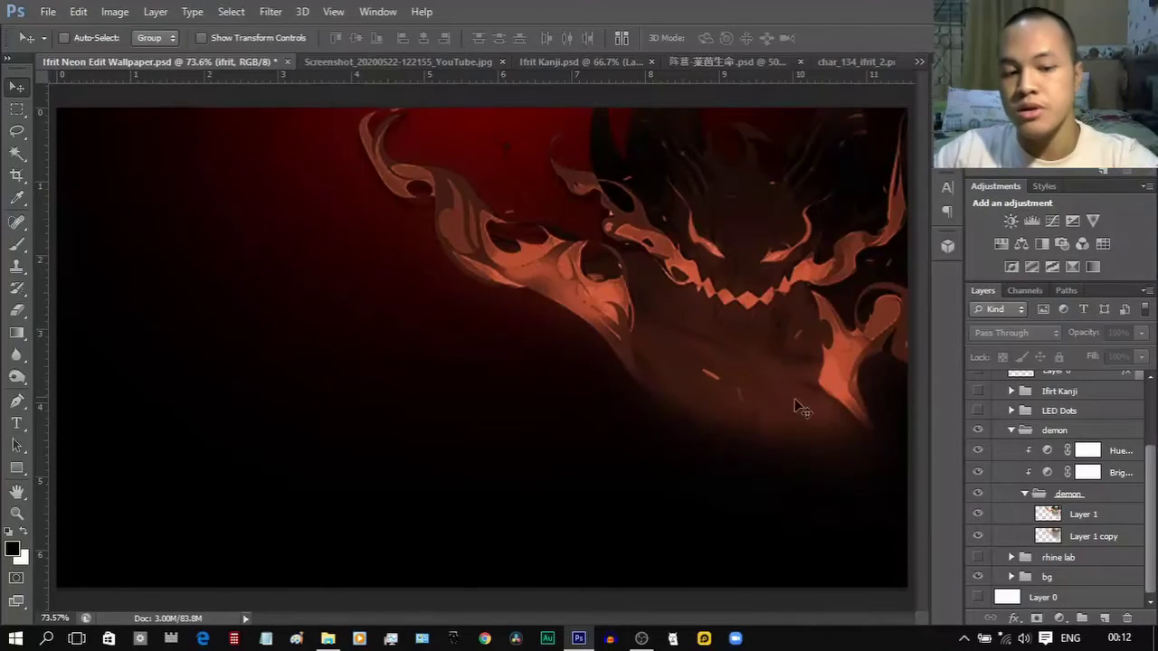
# Temporarily hide Layer 1 copy to compare the demon with and without its glow, then show it again.
pyautogui.scroll(2, 793, 398)
pyautogui.moveTo(804, 422); pyautogui.dragTo(773, 416)
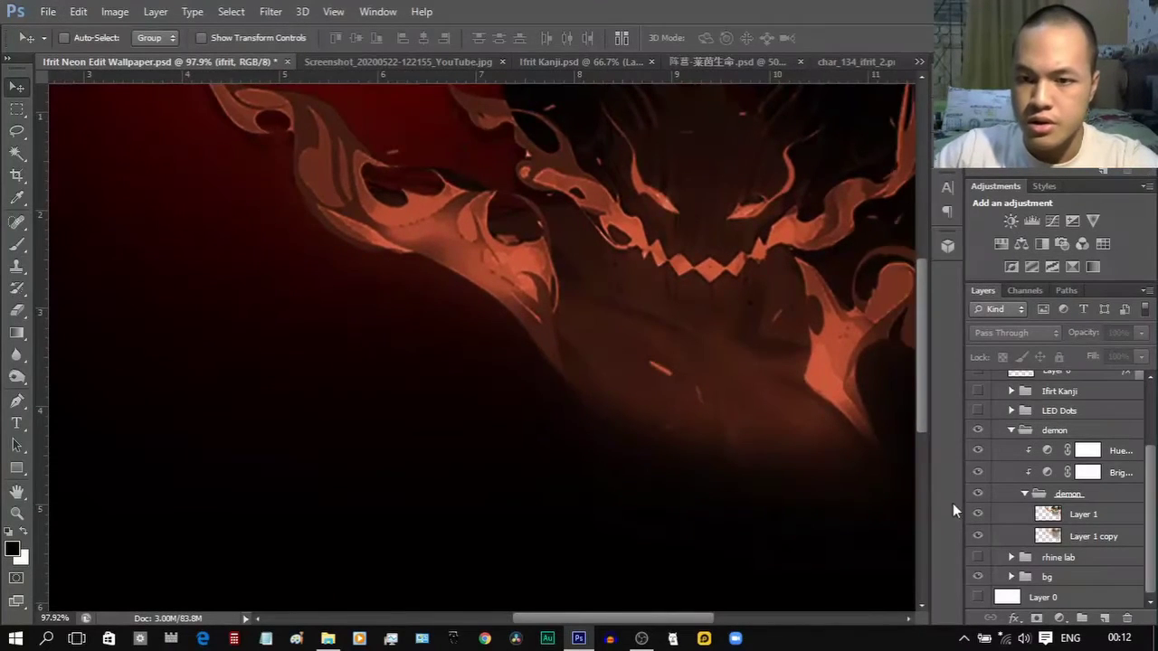
pyautogui.click(976, 536)
pyautogui.scroll(-2, 838, 488)
pyautogui.scroll(1, 852, 463)
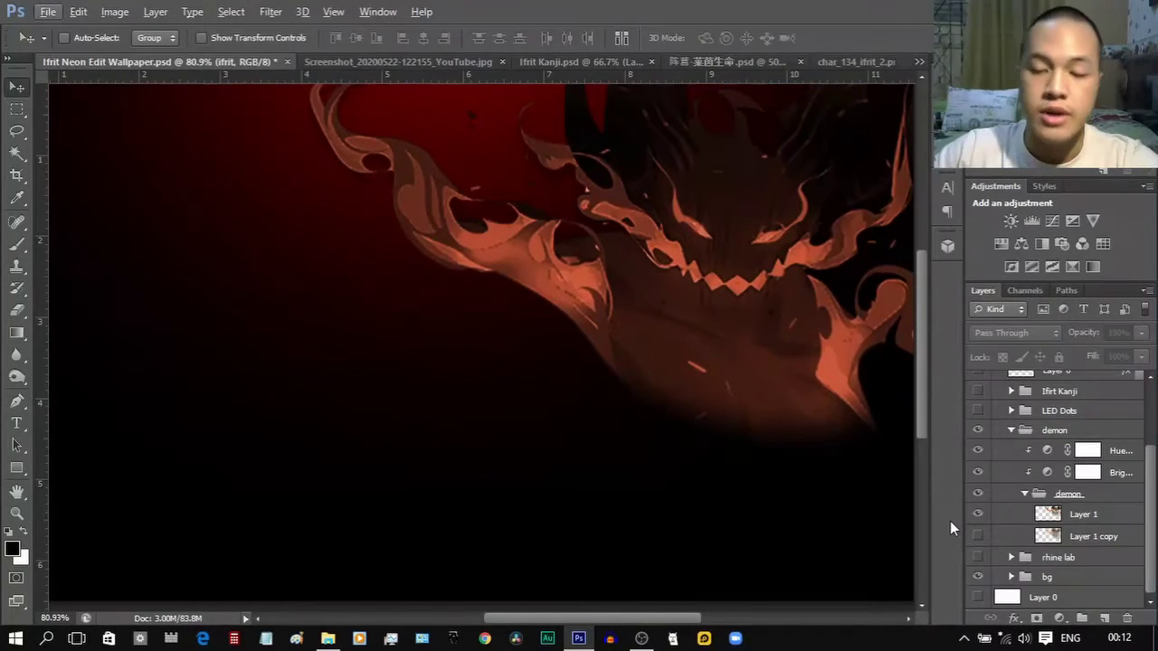
pyautogui.click(978, 537)
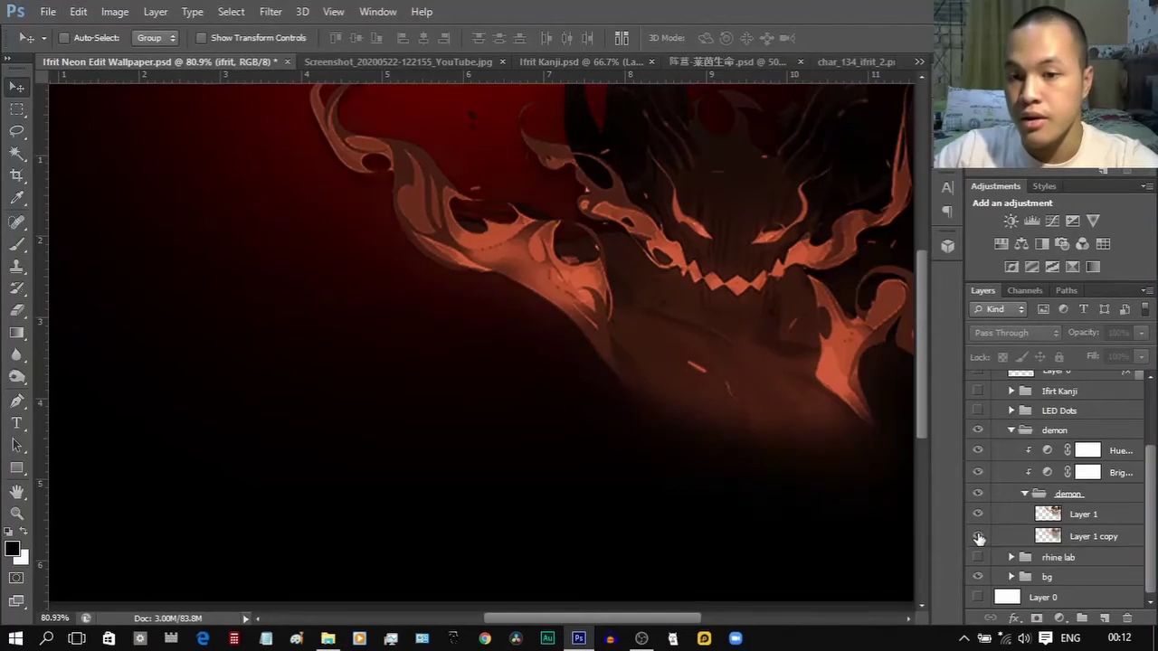
# Hide the demon's Hue/Saturation and Brightness/Contrast adjustments and inspect its original colours up close.
pyautogui.moveTo(805, 424); pyautogui.dragTo(716, 442)
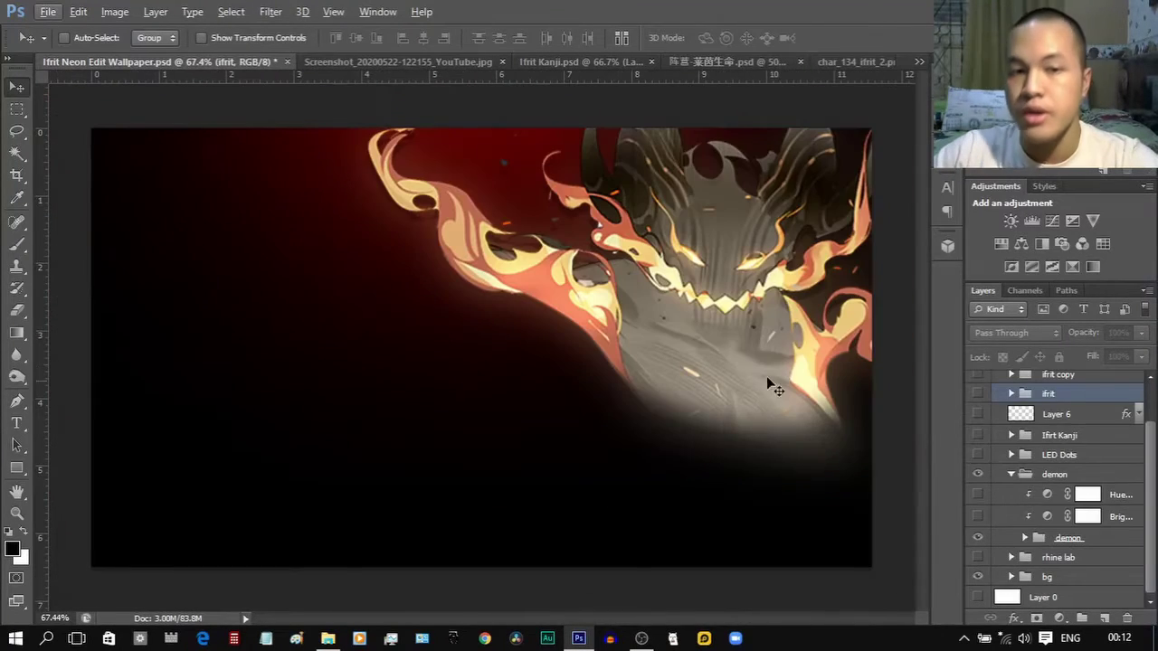
pyautogui.scroll(2, 731, 299)
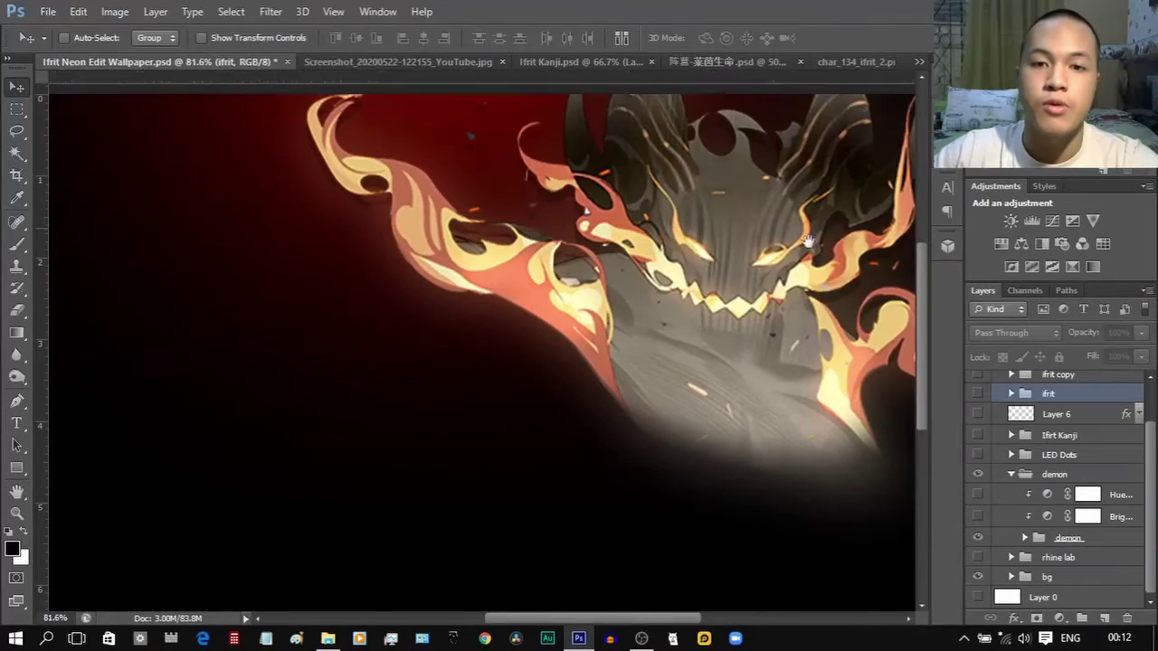
pyautogui.moveTo(841, 227); pyautogui.dragTo(726, 257)
pyautogui.scroll(1, 715, 277)
pyautogui.moveTo(752, 326)
pyautogui.mouseDown()
pyautogui.moveTo(756, 352)
pyautogui.moveTo(761, 340)
pyautogui.mouseUp()
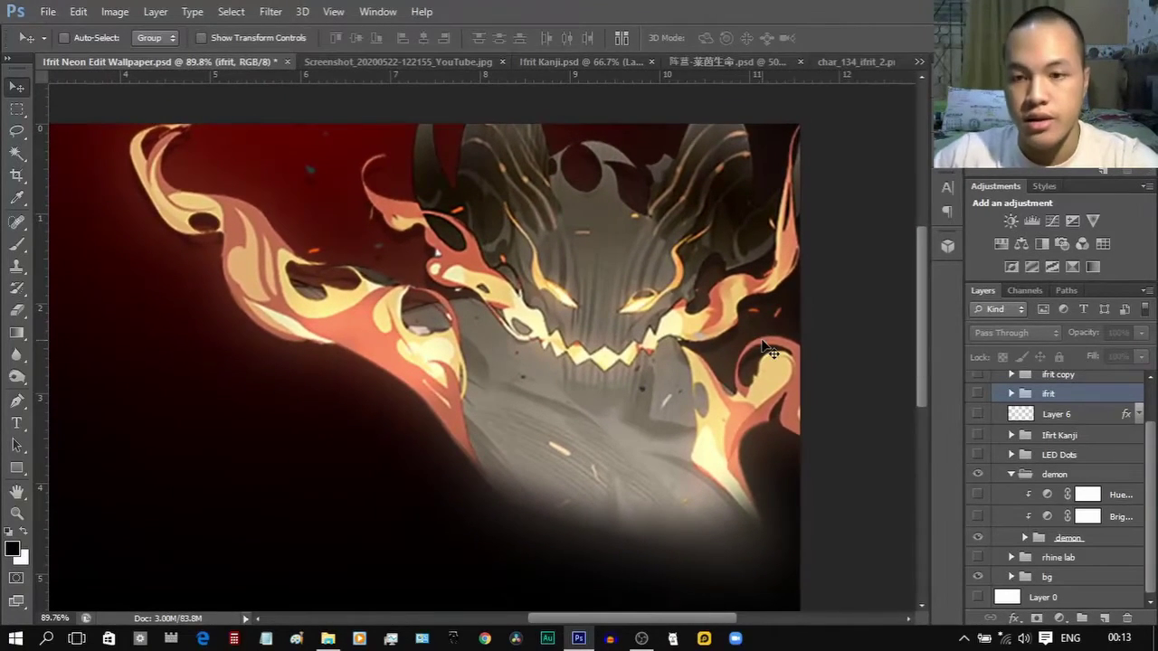
# Review the settings of the demon group's Brightness/Contrast adjustment layer.
pyautogui.doubleClick(1049, 516)
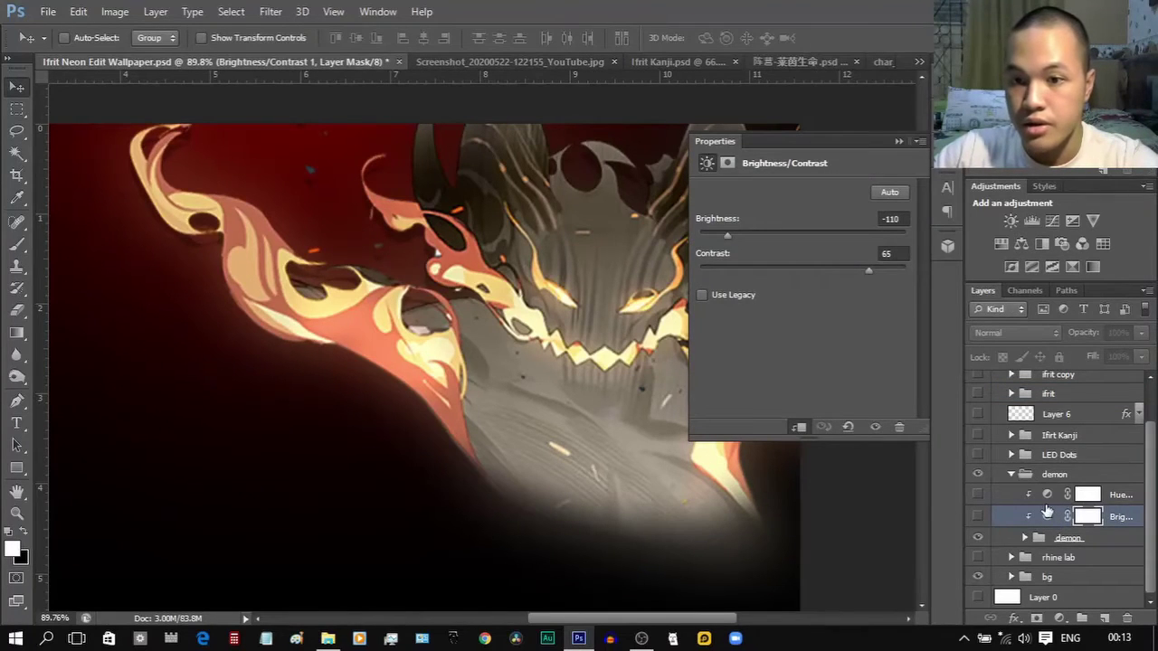
pyautogui.click(1046, 498)
pyautogui.click(899, 142)
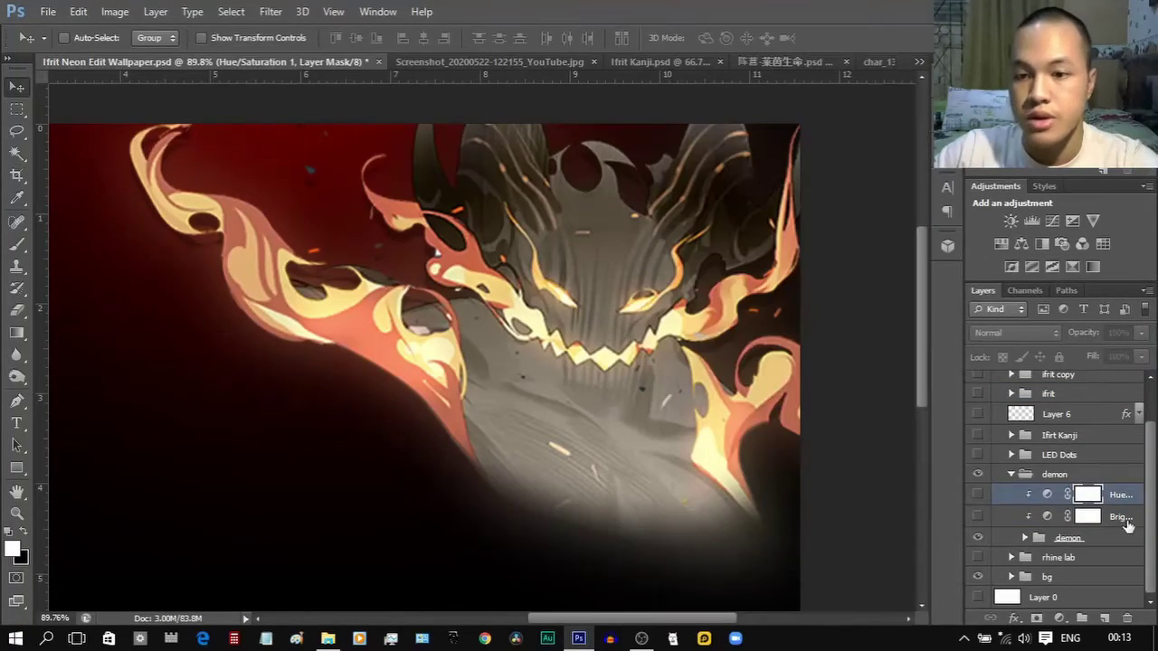
pyautogui.doubleClick(1047, 516)
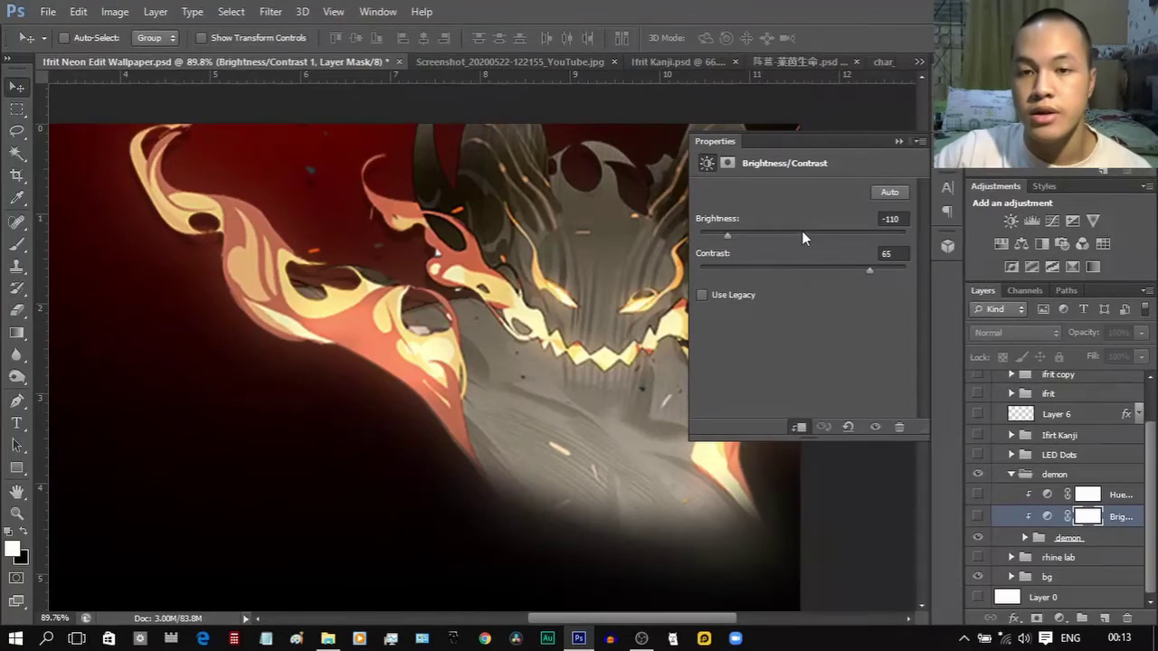
pyautogui.click(899, 142)
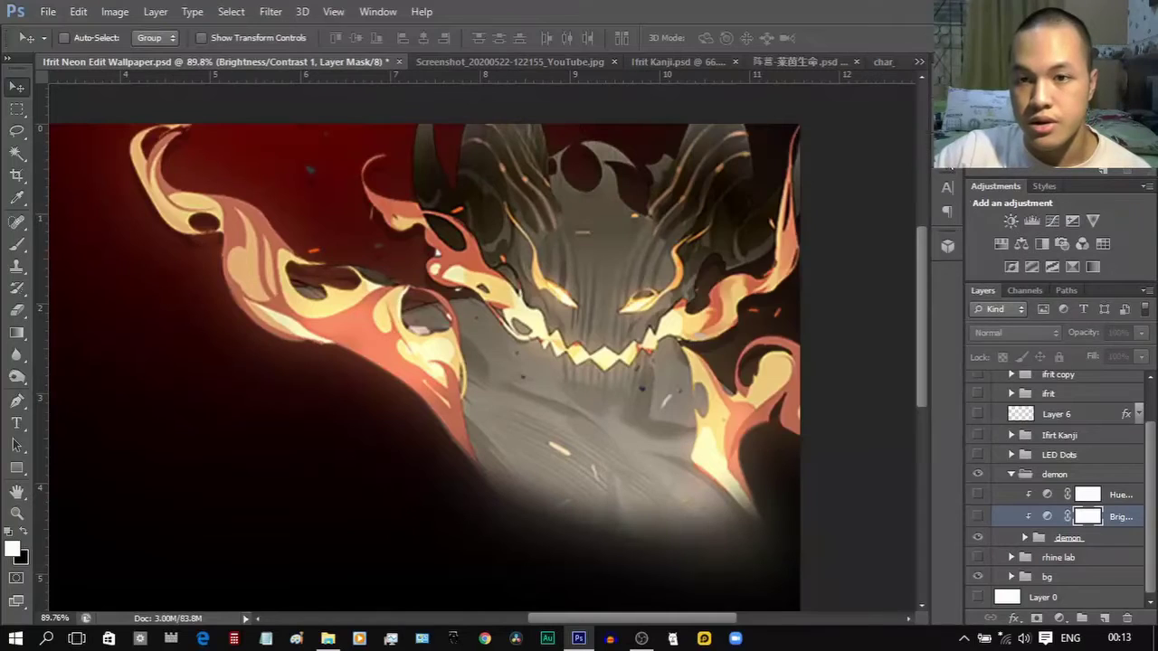
# Turn the demon's Brightness/Contrast and Hue/Saturation adjustments back on, checking the Hue/Saturation settings and the recoloured demon.
pyautogui.click(980, 518)
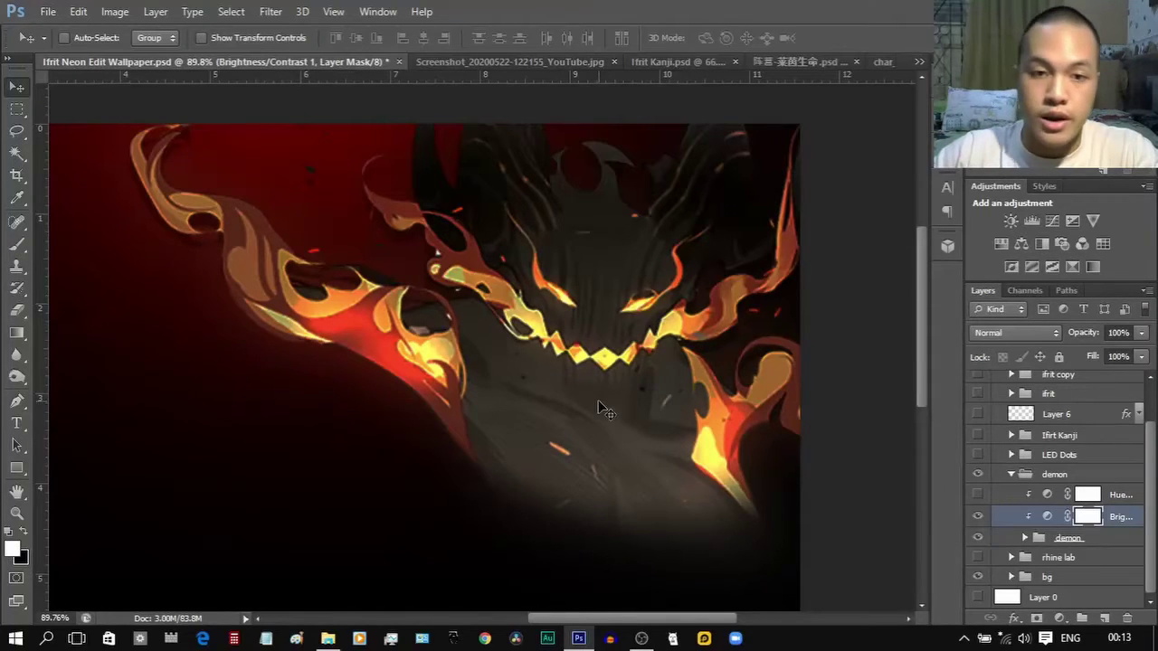
pyautogui.scroll(-1, 596, 409)
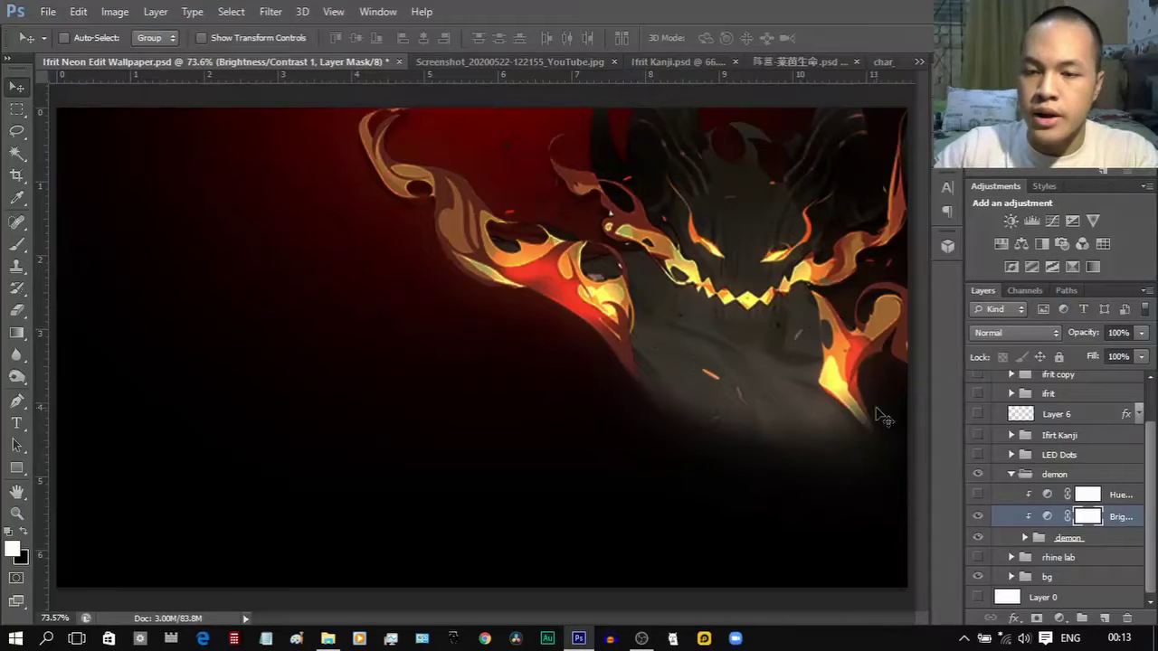
pyautogui.click(977, 493)
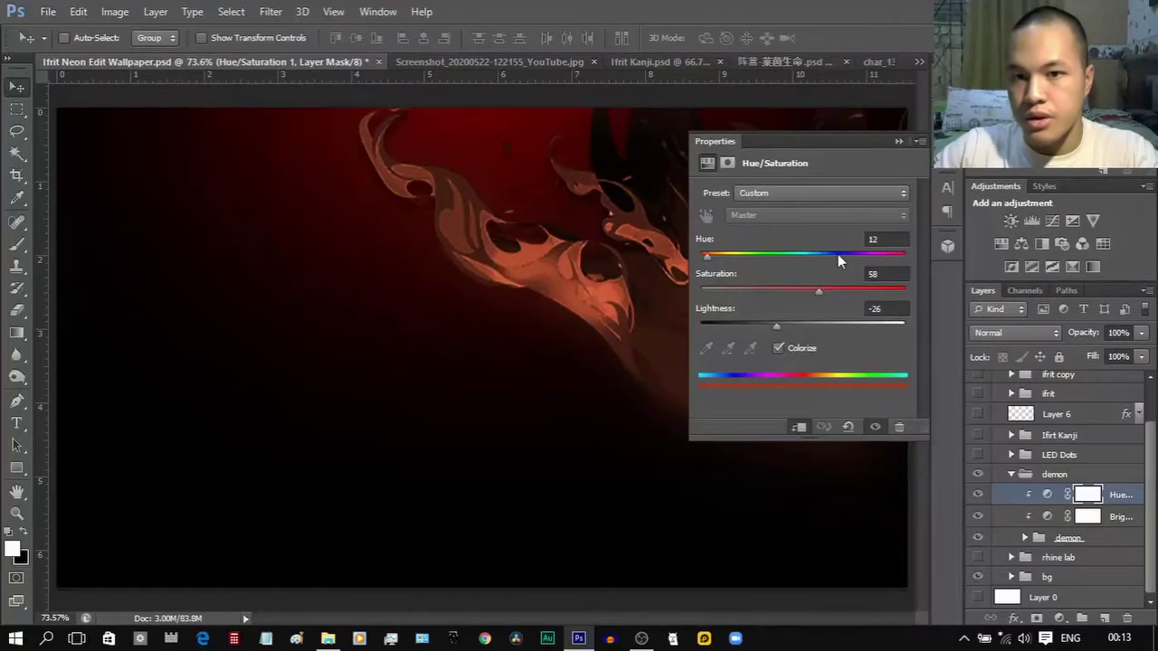
pyautogui.click(748, 225)
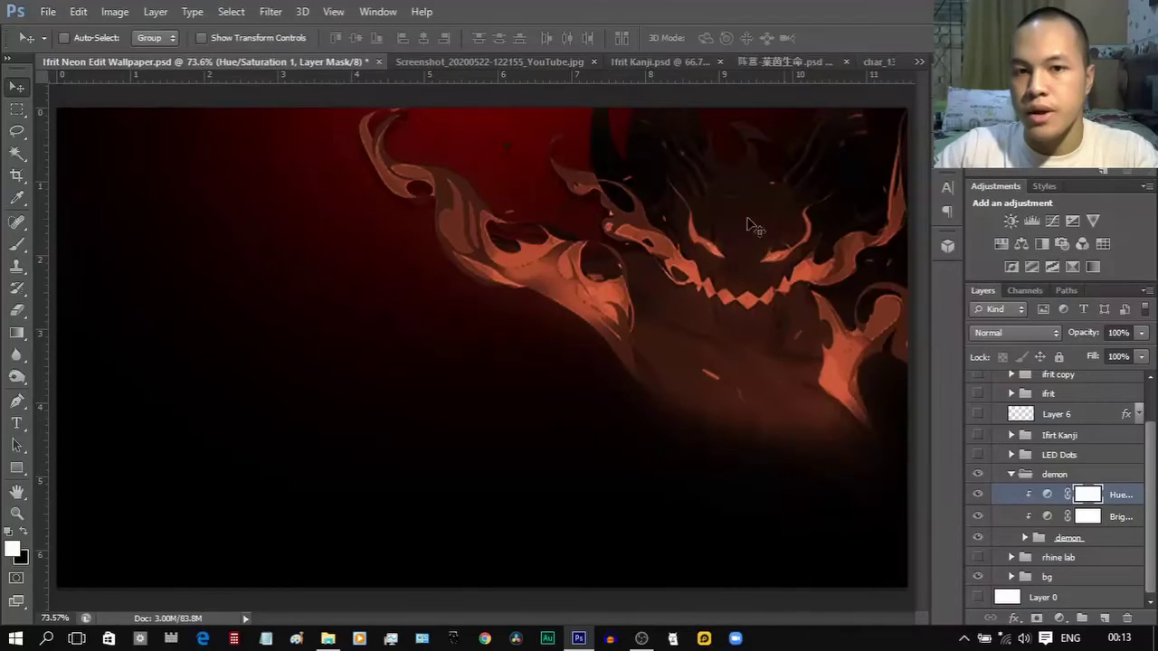
pyautogui.scroll(3, 760, 254)
pyautogui.moveTo(754, 257); pyautogui.dragTo(622, 302)
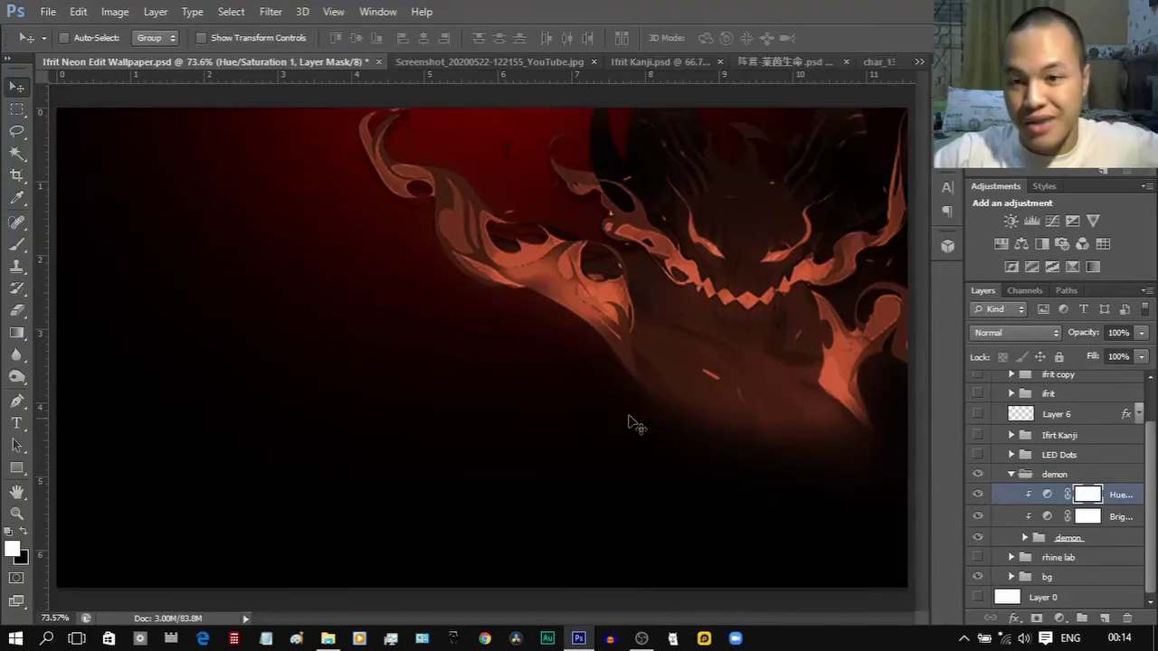
# Collapse and hide the demon group, and show the LED Dots group over the background.
pyautogui.click(1011, 474)
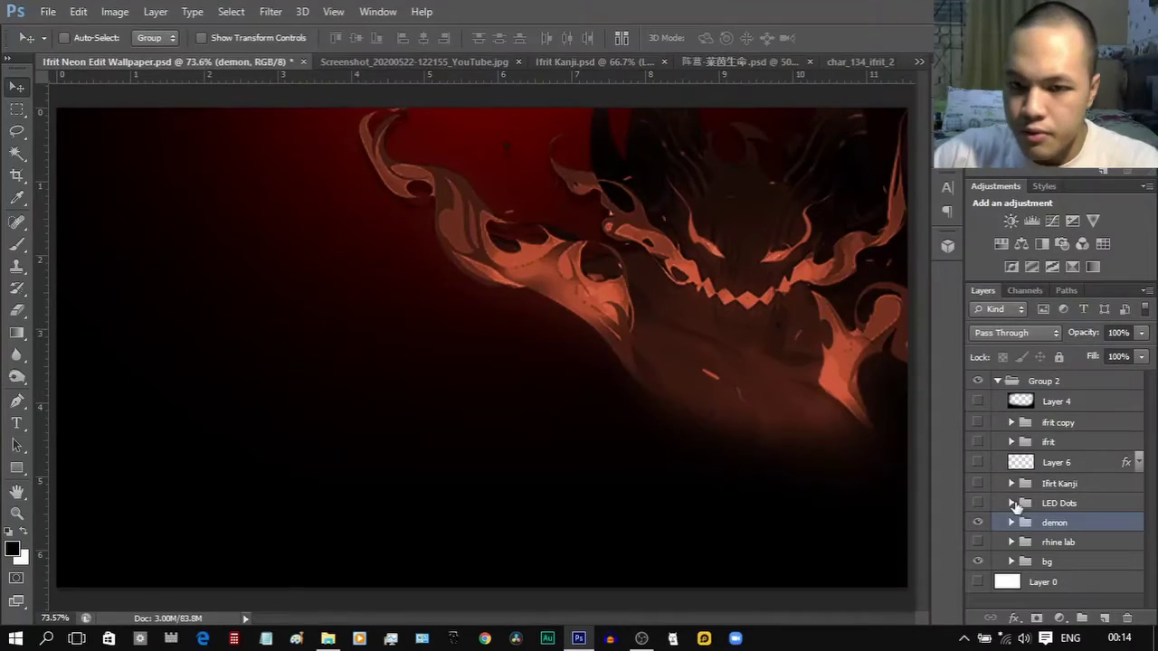
pyautogui.click(978, 523)
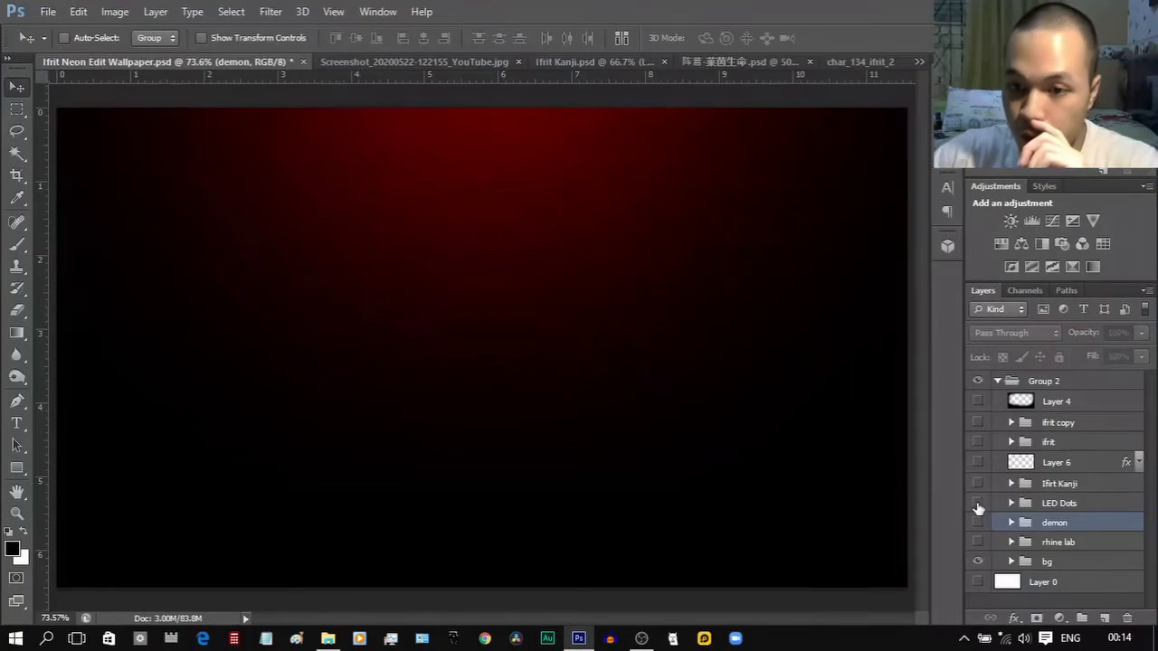
pyautogui.click(978, 504)
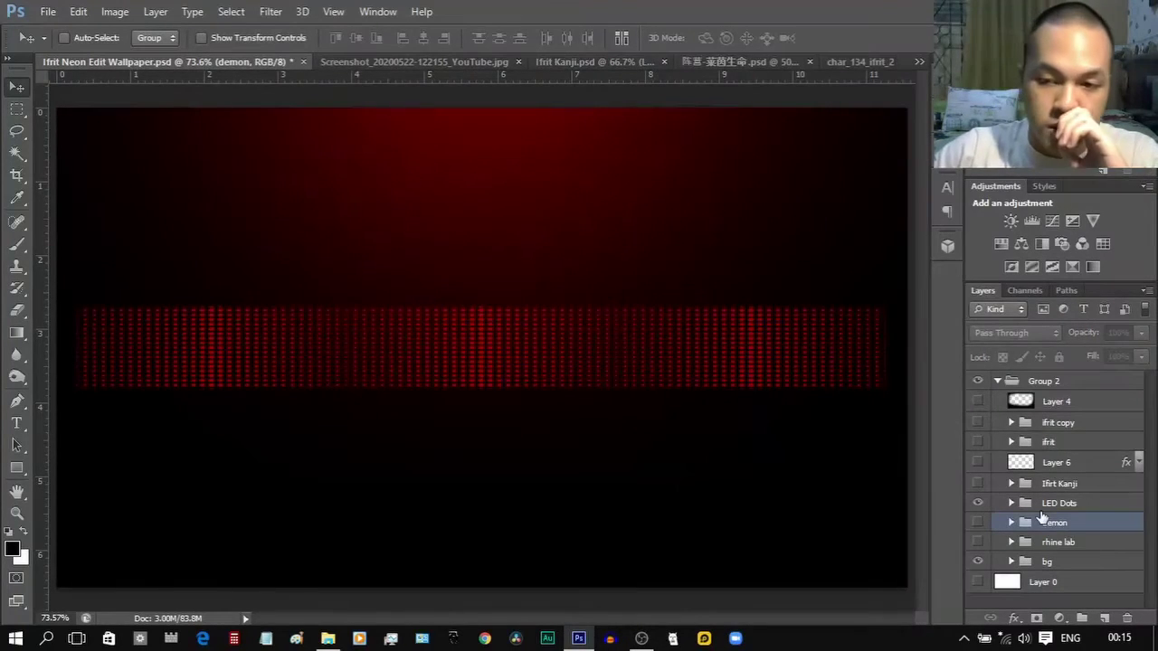
# Show the Ifirt Kanji group over the LED dots and expand it to reveal its two kanji layers.
pyautogui.click(1011, 485)
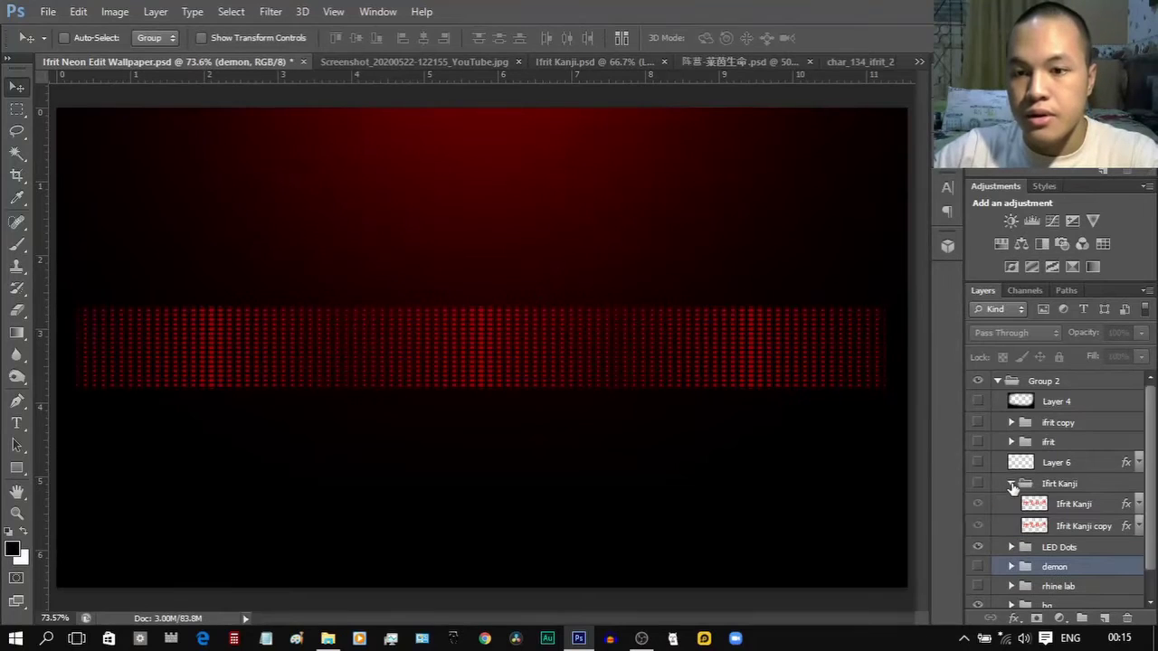
pyautogui.click(1012, 485)
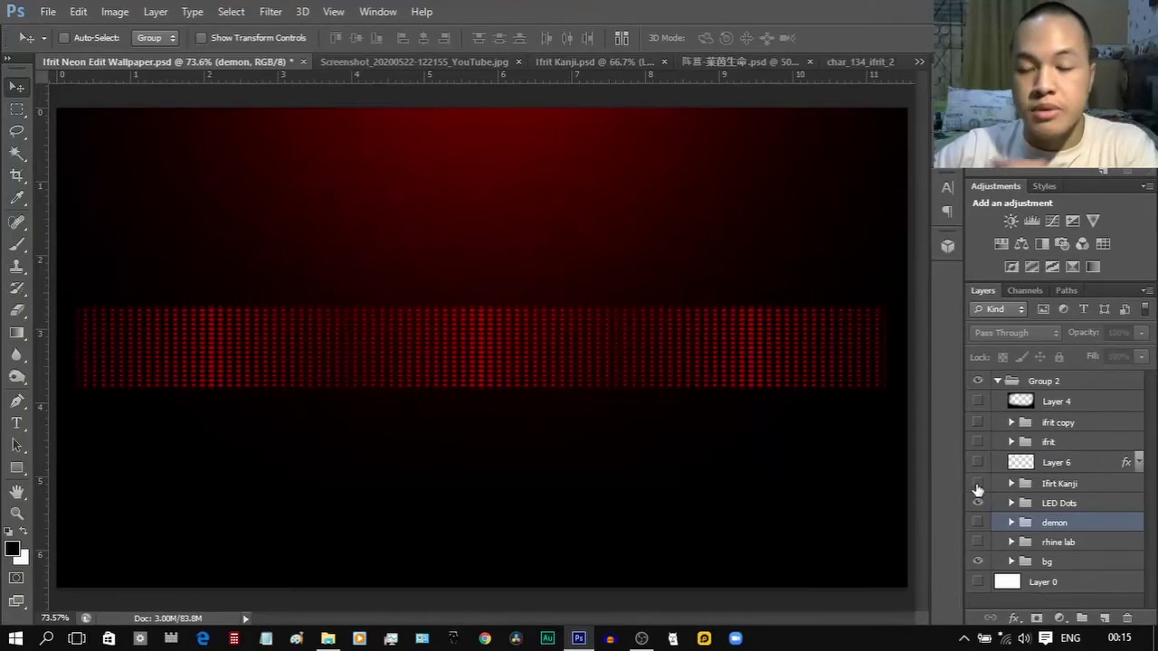
pyautogui.click(978, 484)
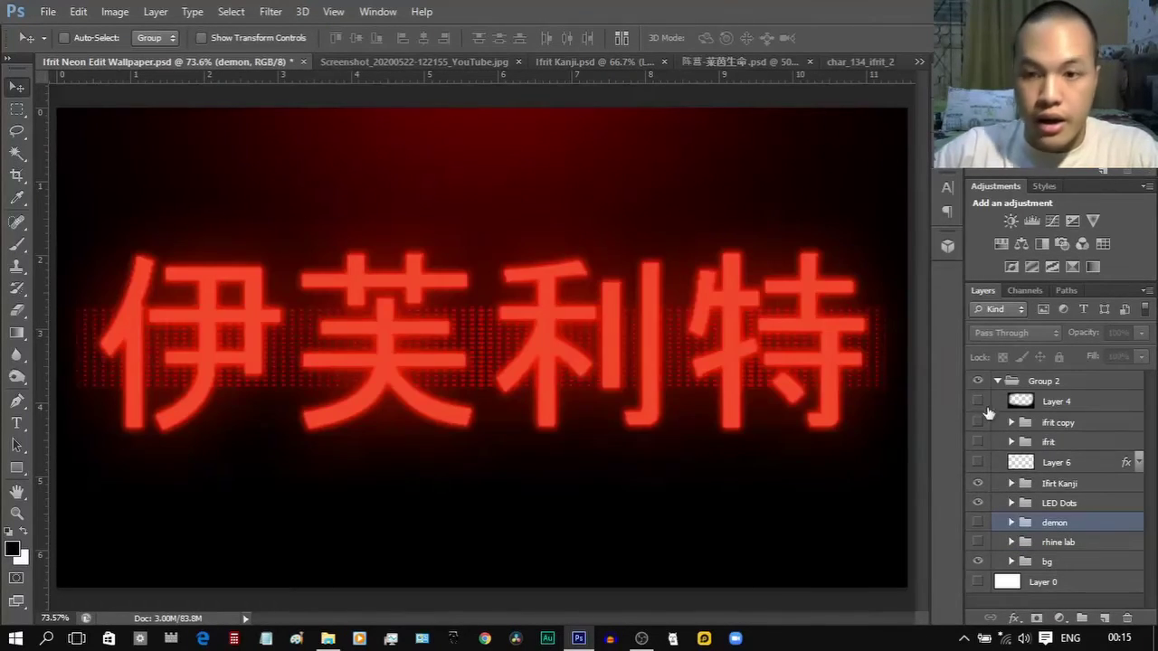
pyautogui.click(1011, 484)
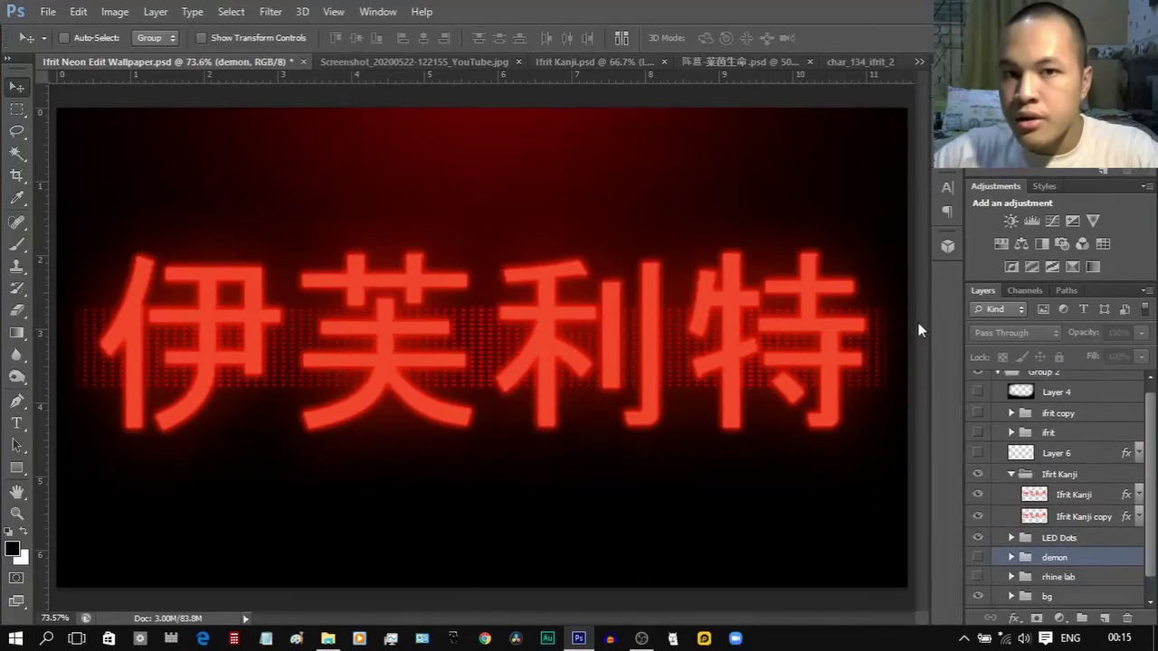
# In Ifrit Kanji.psd, show the original black-on-white kanji on Layer 0 and hide the red Layer 1.
pyautogui.click(597, 61)
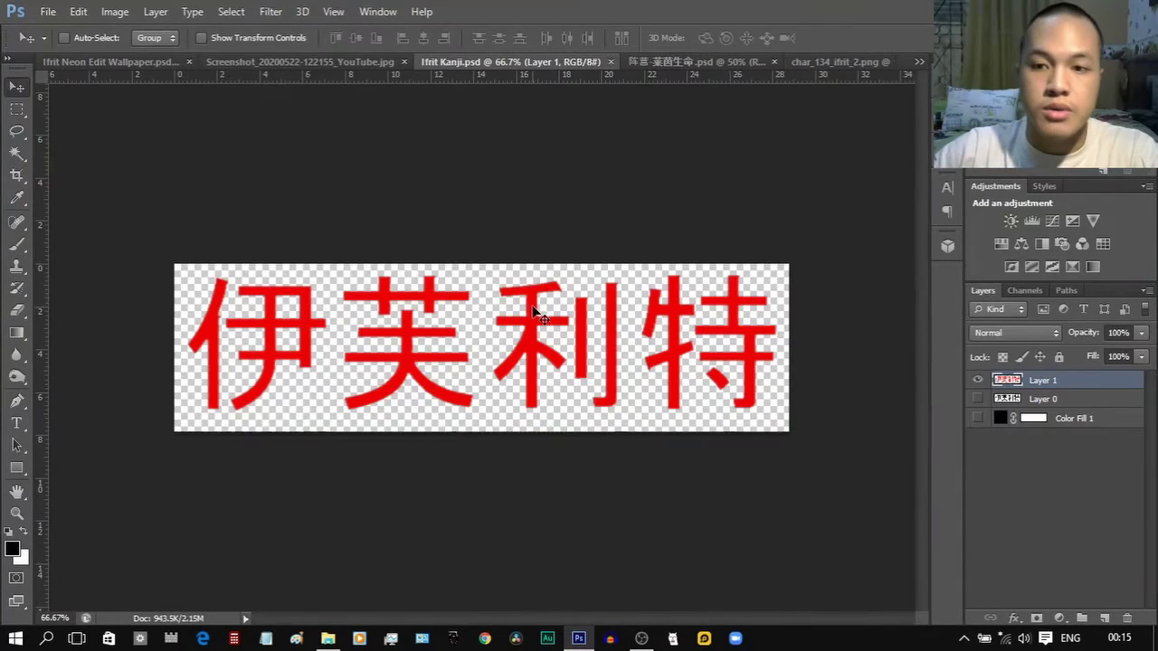
pyautogui.scroll(3, 529, 310)
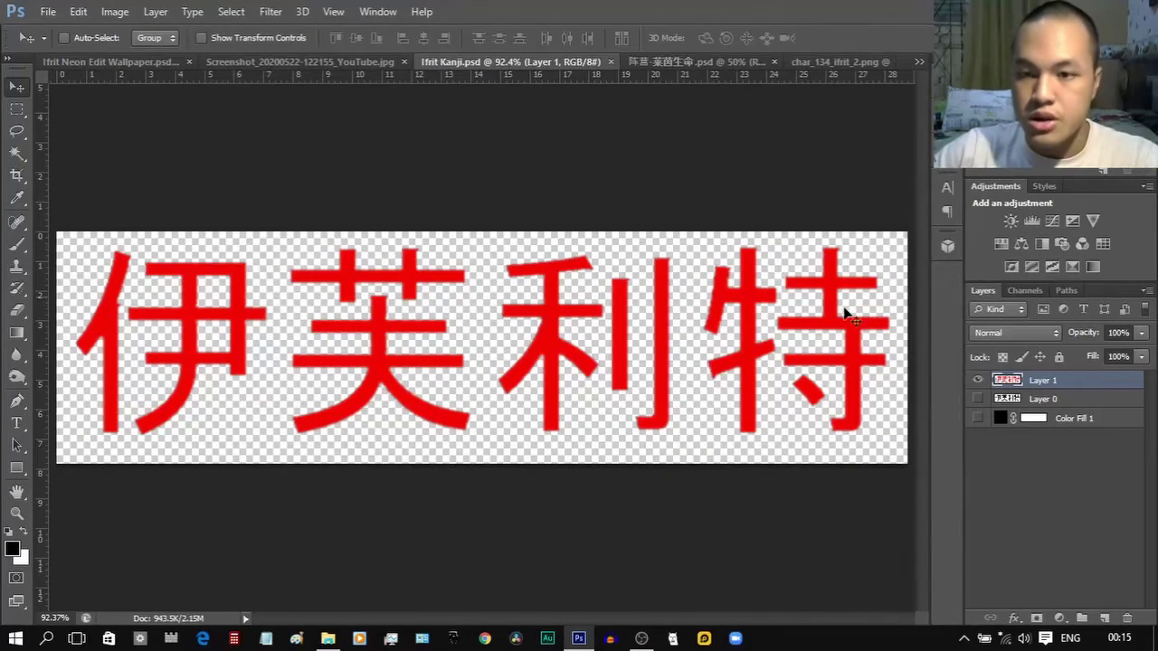
pyautogui.click(975, 399)
pyautogui.click(976, 380)
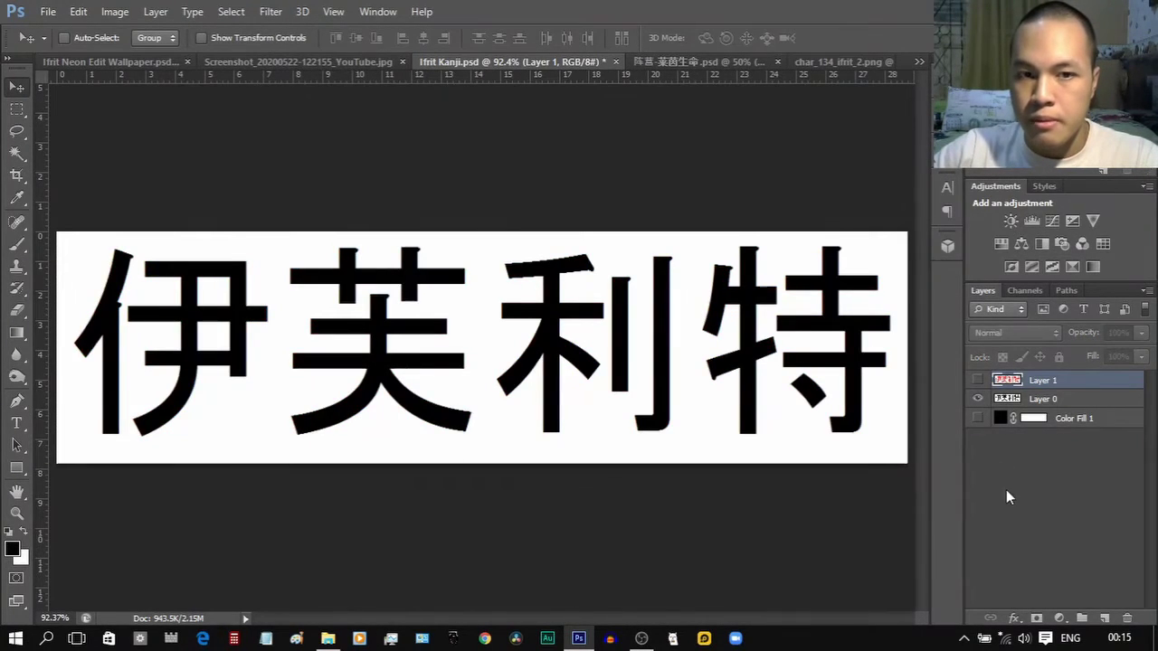
pyautogui.click(266, 638)
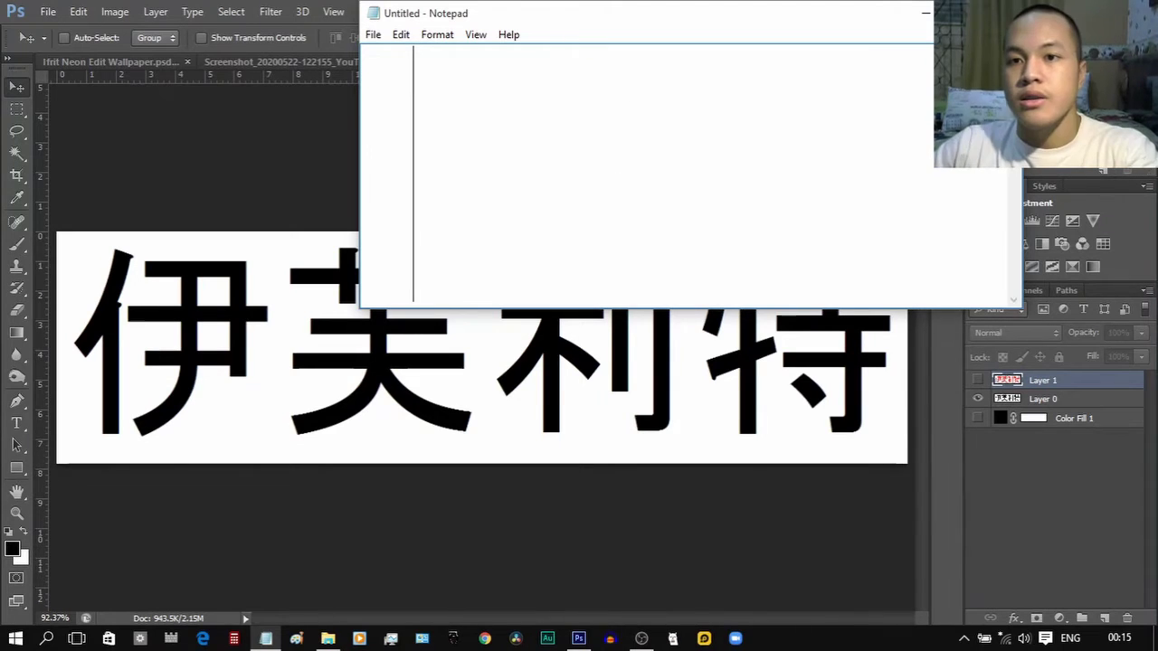
pyautogui.click(1023, 481)
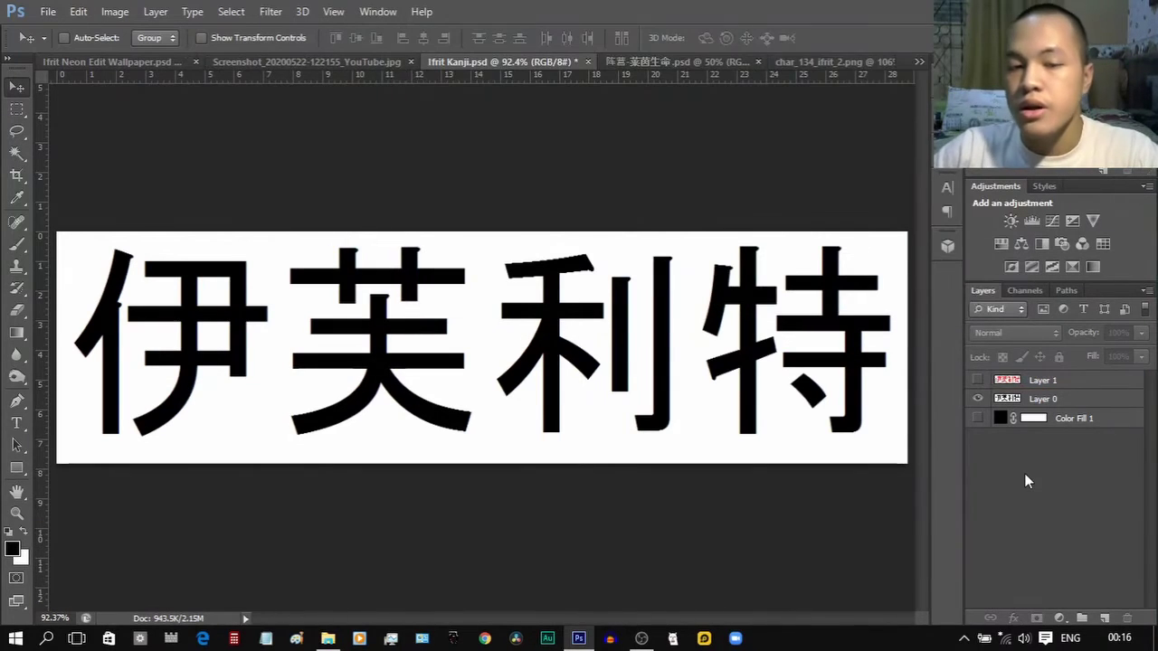
pyautogui.click(1038, 399)
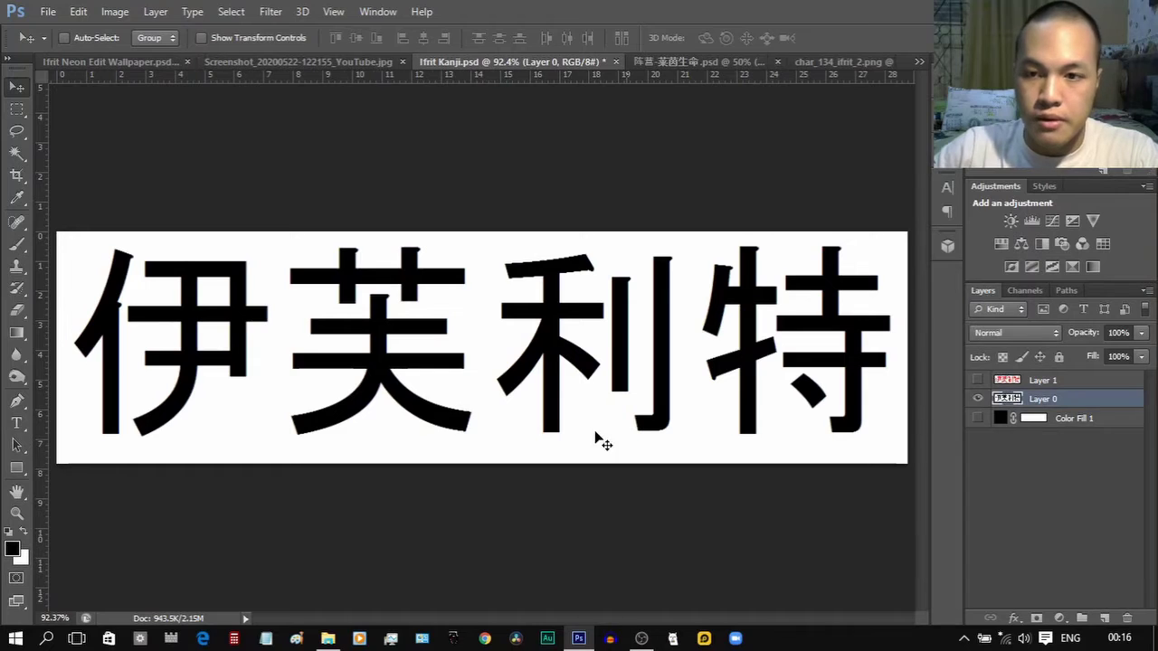
pyautogui.press('t')
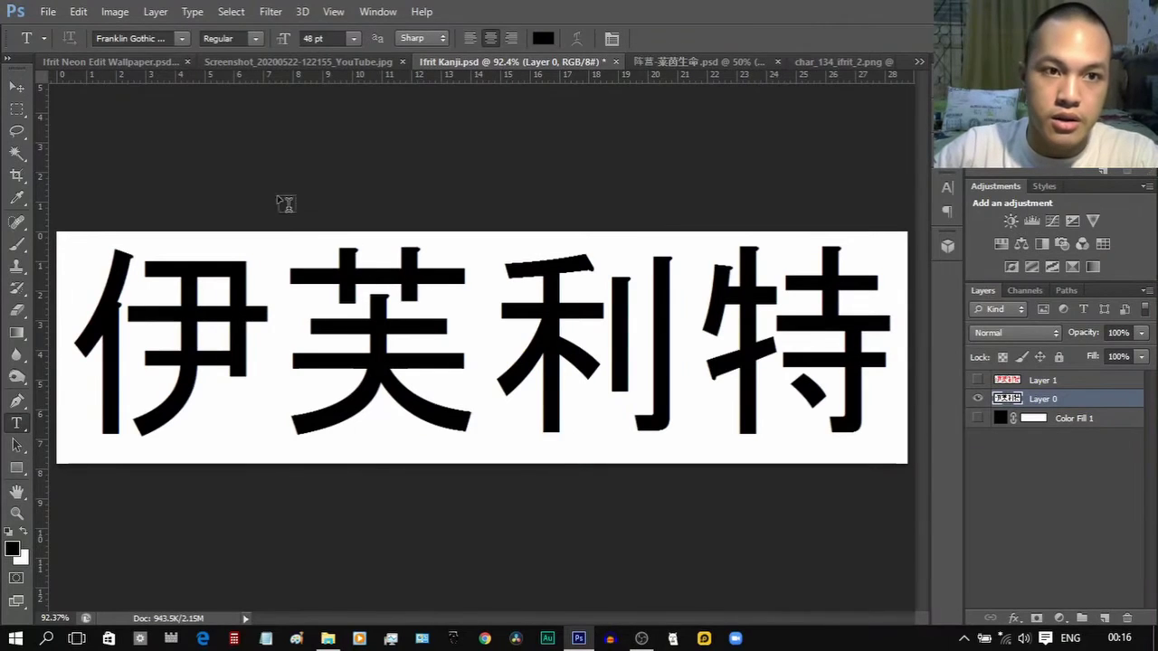
pyautogui.press('v')
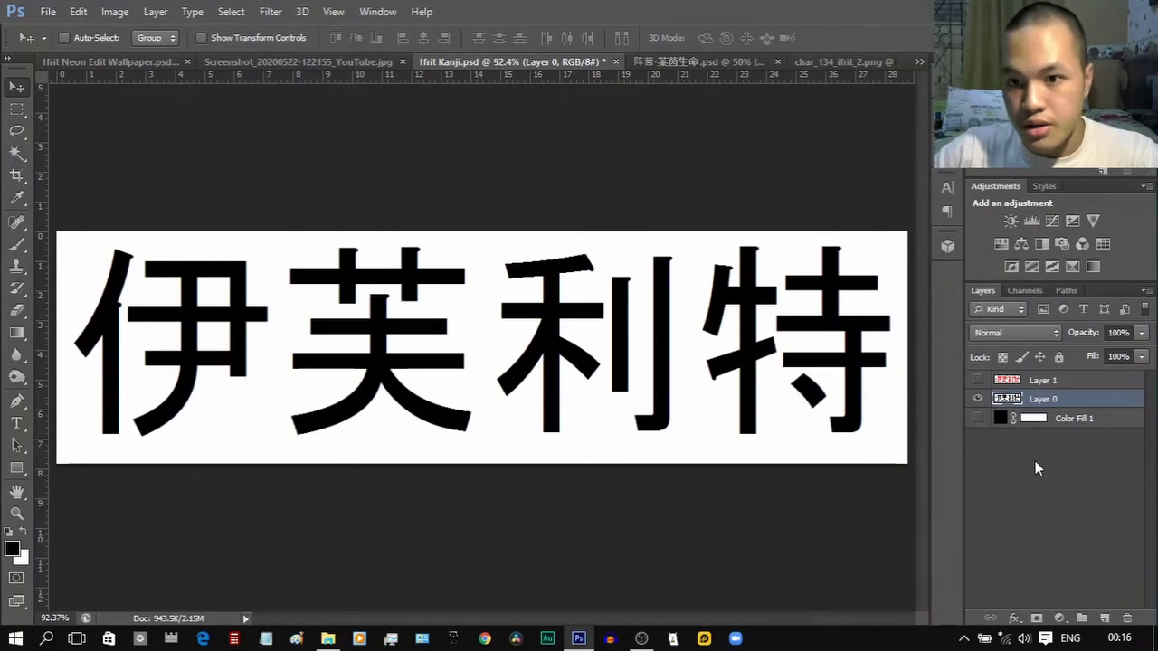
# Show the red kanji on Layer 1 and hide the black-on-white Layer 0.
pyautogui.click(977, 380)
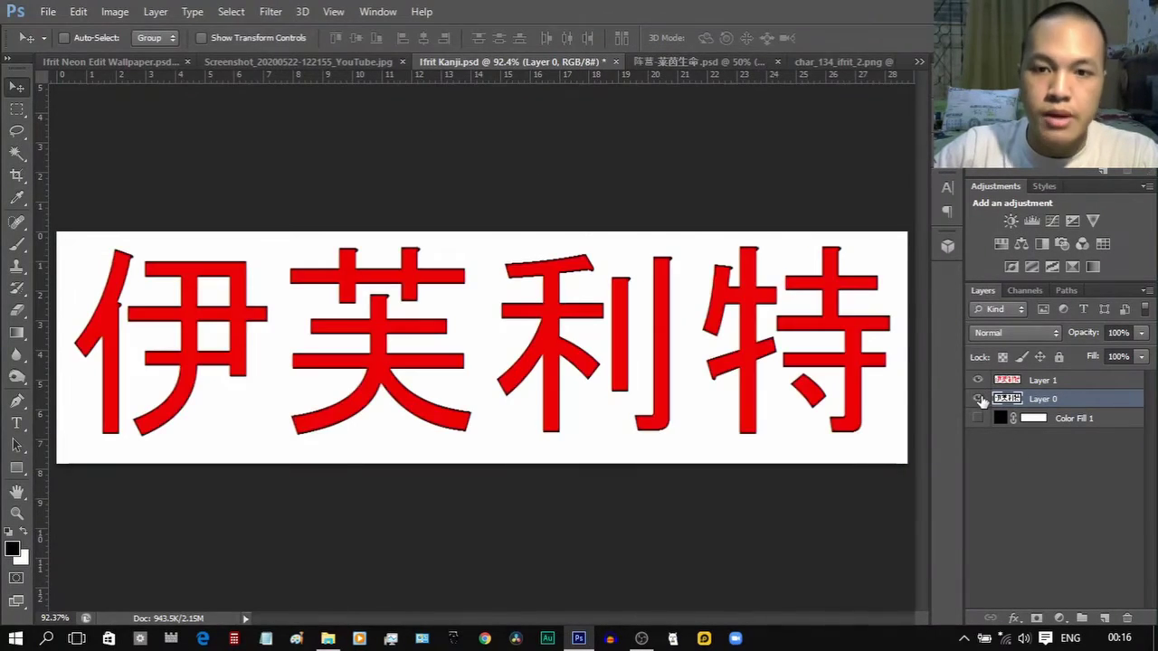
pyautogui.click(977, 399)
pyautogui.click(1015, 489)
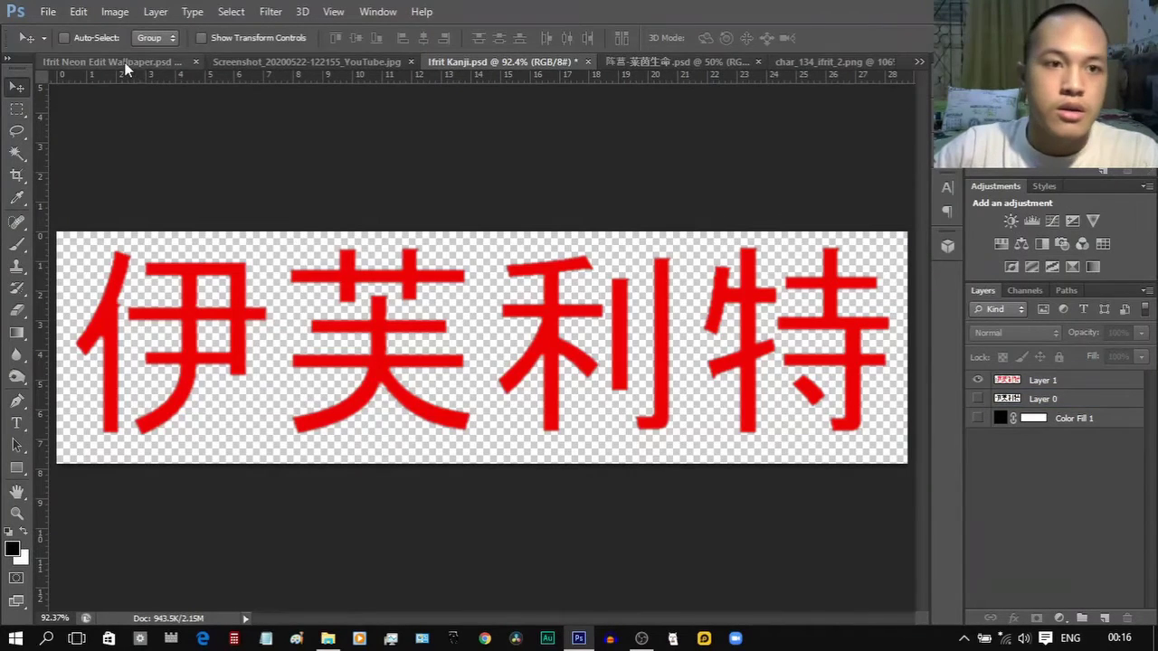
# In Ifrit Neon Edit Wallpaper.psd, add a red Outer Glow to the Ifrit Kanji layer: Normal blend, 100% opacity, 15% spread, 15 px size.
pyautogui.click(173, 57)
pyautogui.scroll(-3, 1022, 550)
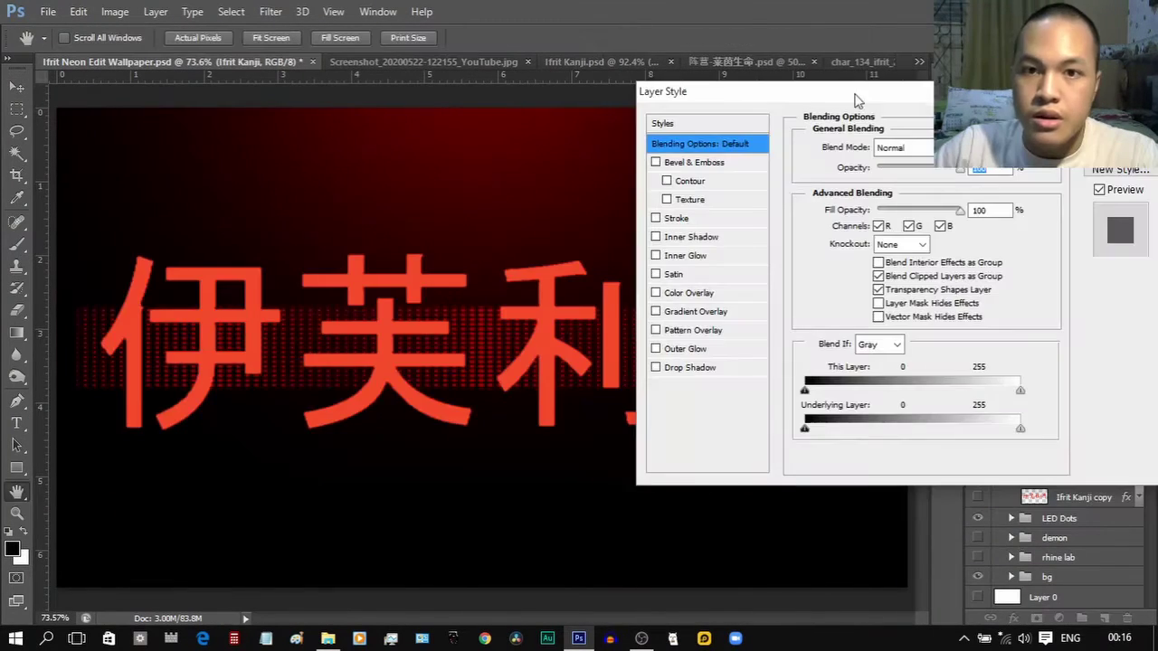
pyautogui.moveTo(857, 100); pyautogui.dragTo(1155, 99)
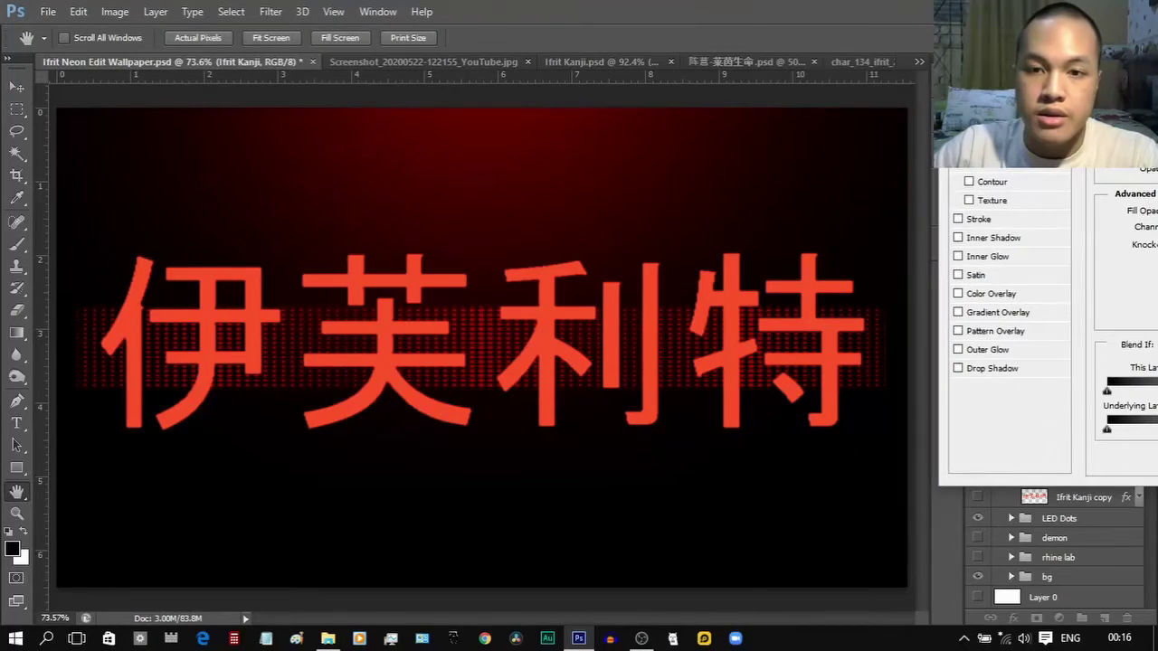
pyautogui.moveTo(1040, 92); pyautogui.dragTo(1028, 233)
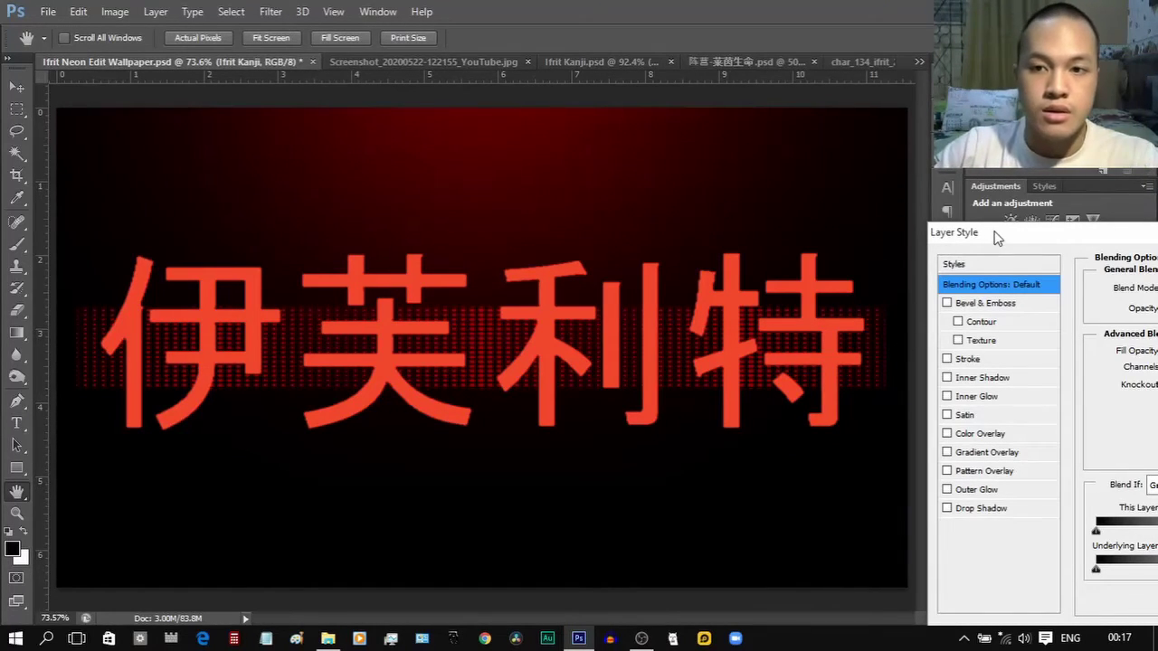
pyautogui.moveTo(997, 237); pyautogui.dragTo(807, 153)
pyautogui.click(798, 401)
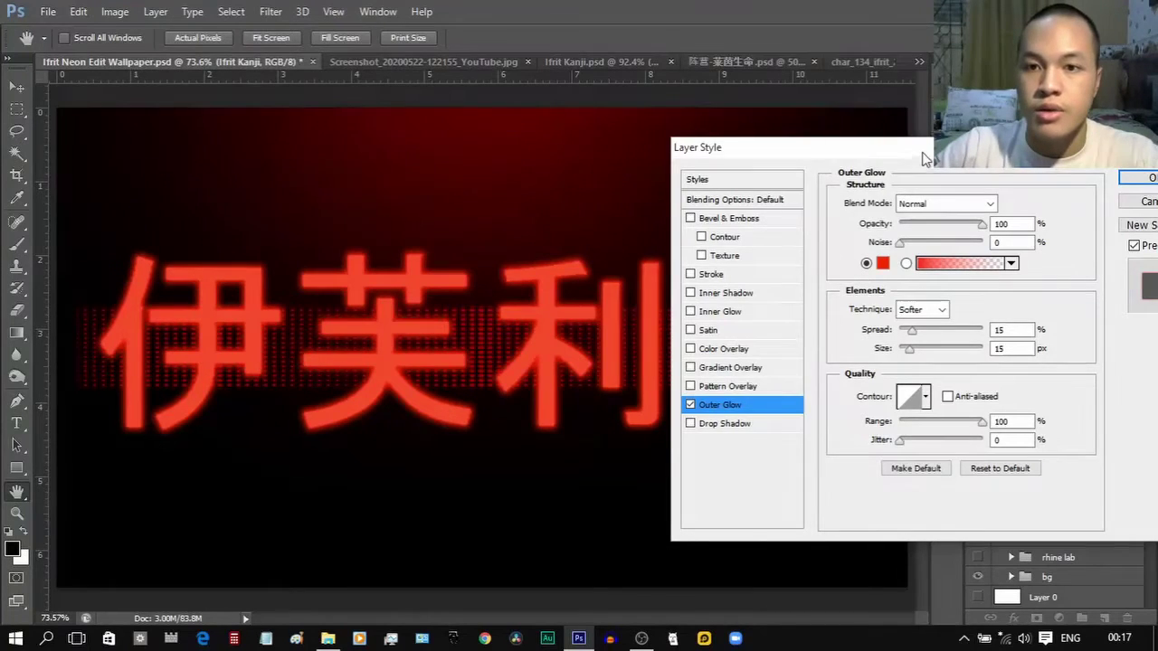
pyautogui.moveTo(921, 148); pyautogui.dragTo(712, 148)
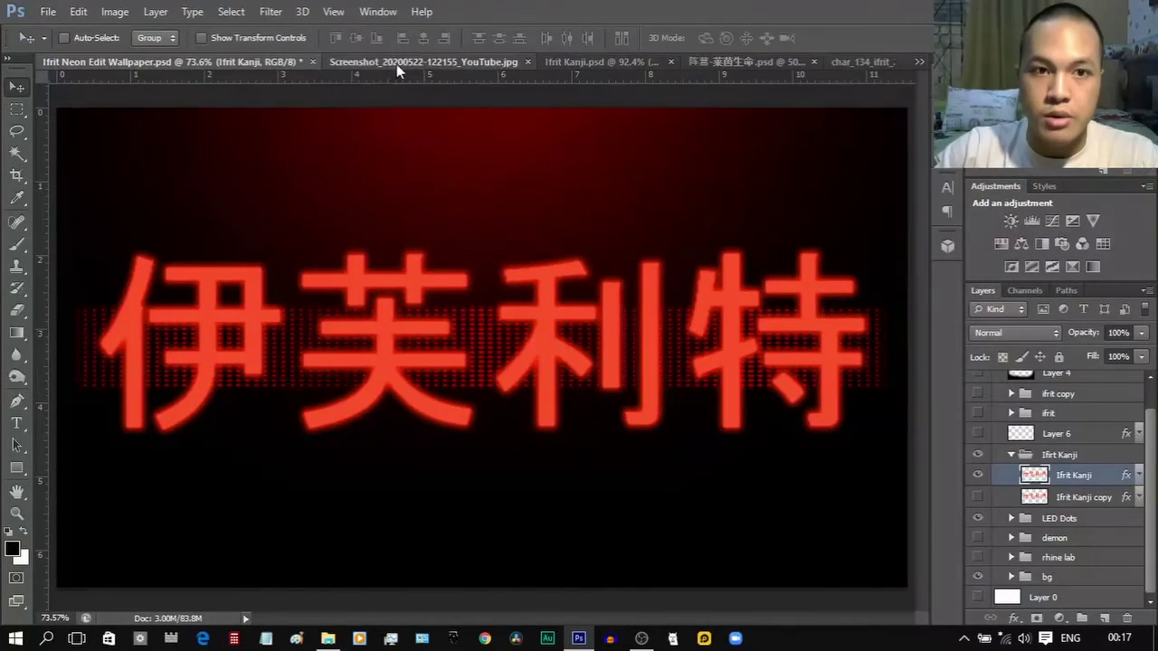
# Examine the neon glow around the kanji in the YouTube reference screenshot.
pyautogui.click(396, 62)
pyautogui.scroll(3, 764, 278)
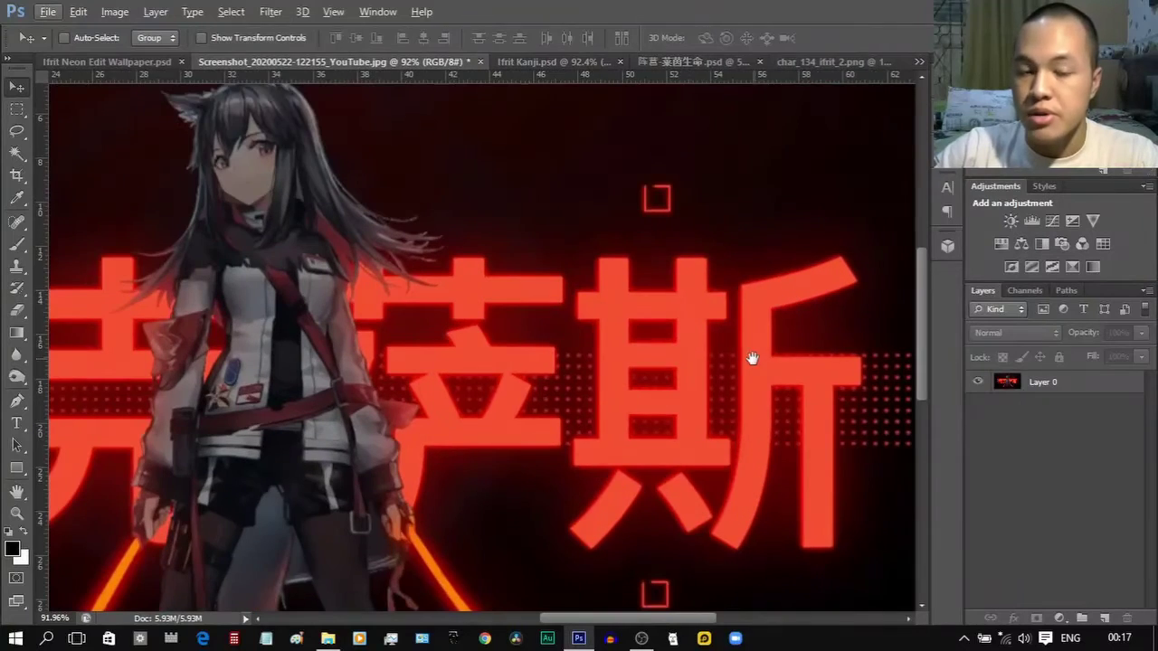
pyautogui.moveTo(751, 359); pyautogui.dragTo(606, 347)
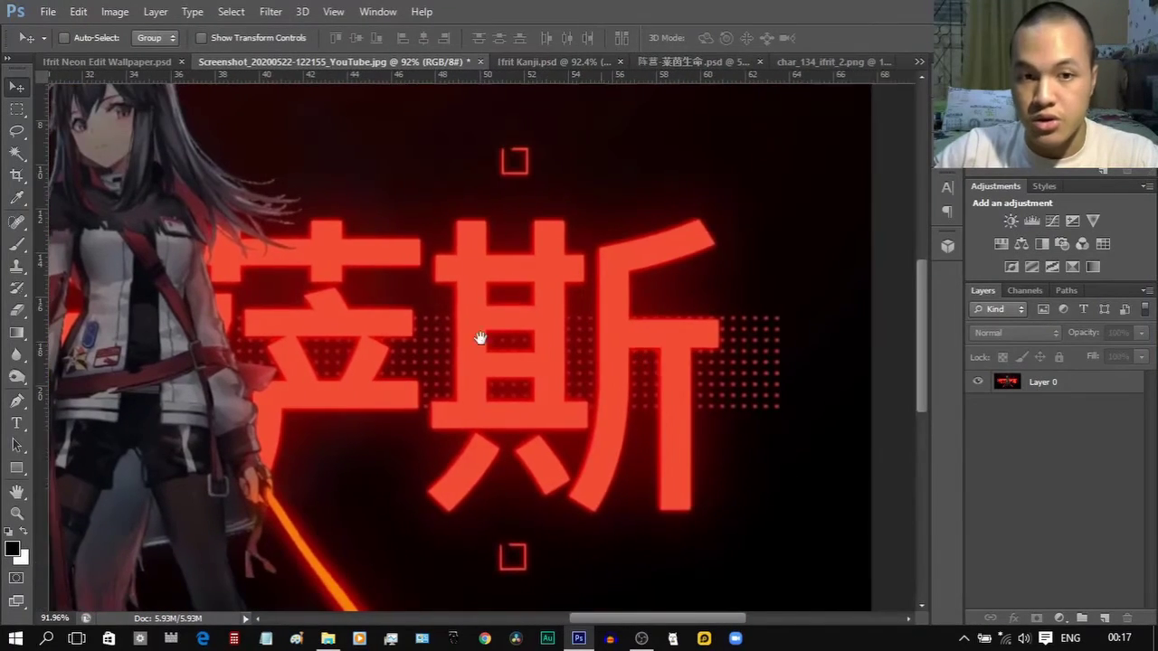
pyautogui.moveTo(414, 320); pyautogui.dragTo(733, 338)
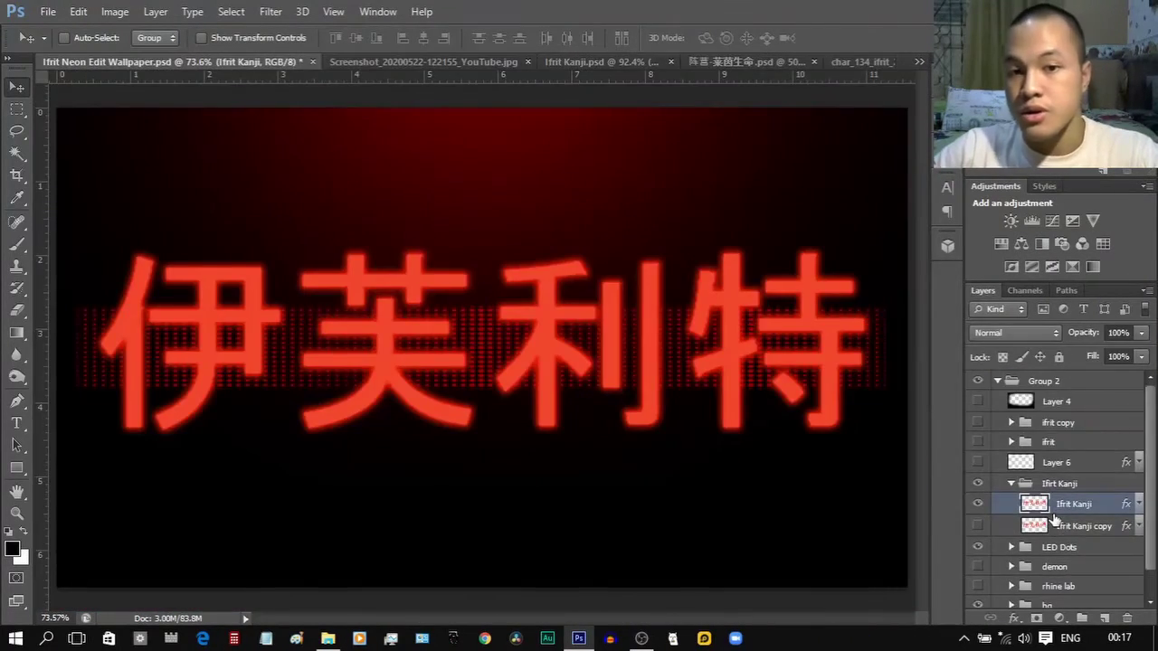
# Back in the wallpaper document, briefly preview the demon group behind the kanji and show the Ifrit Kanji copy layer.
pyautogui.scroll(-2, 1053, 517)
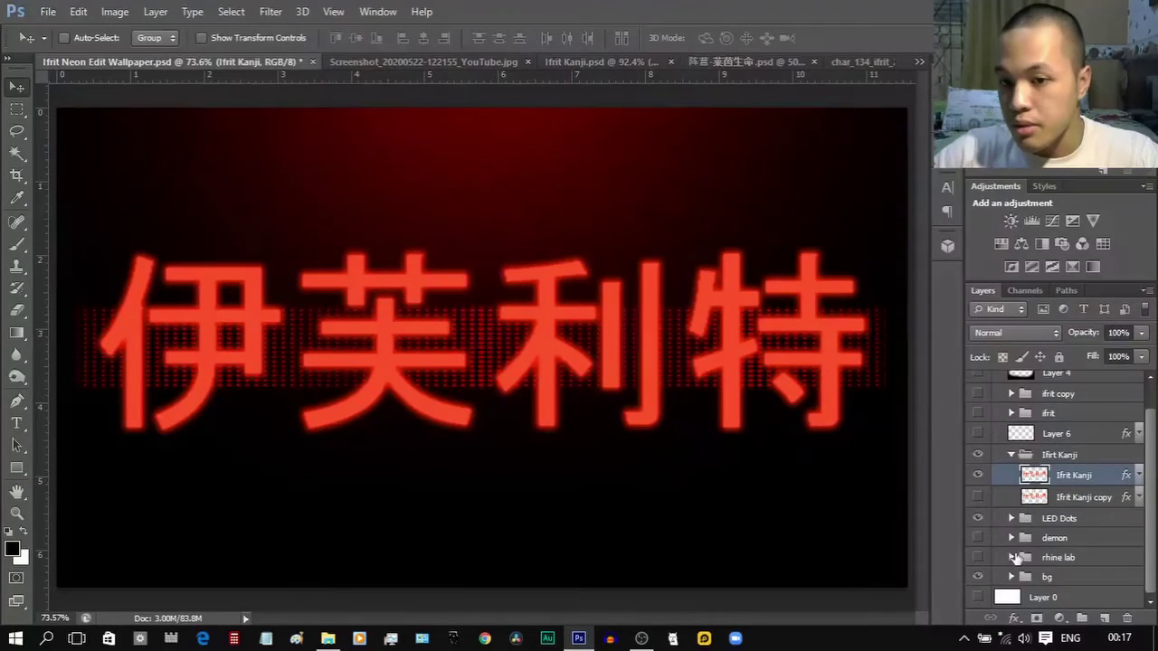
pyautogui.click(976, 537)
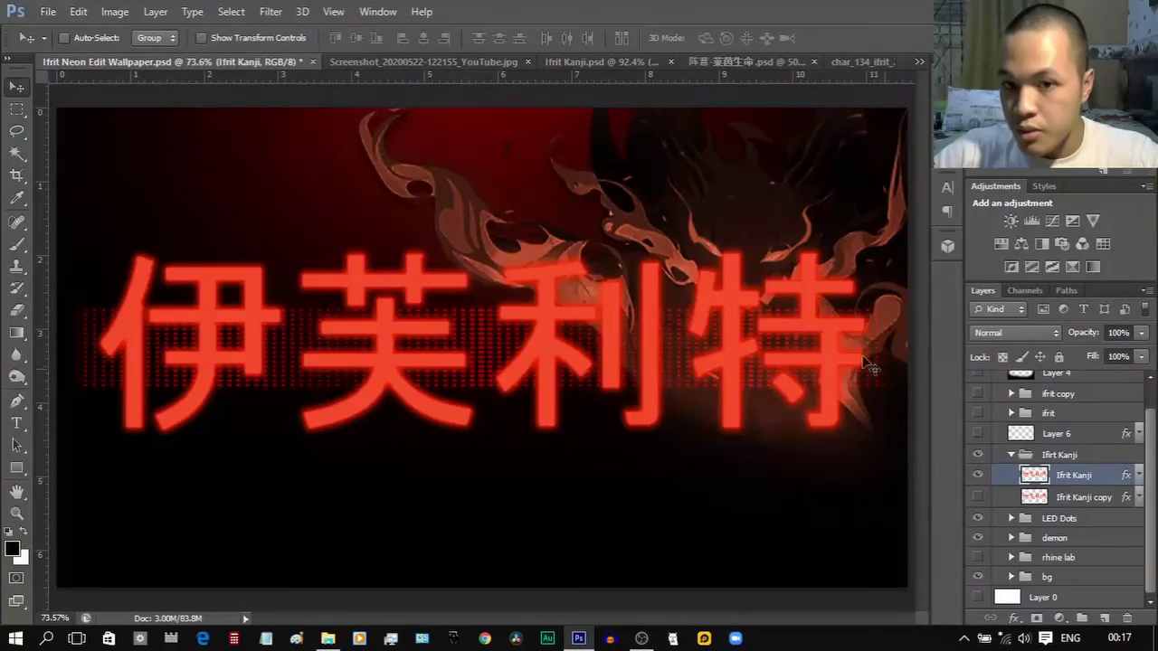
pyautogui.click(977, 537)
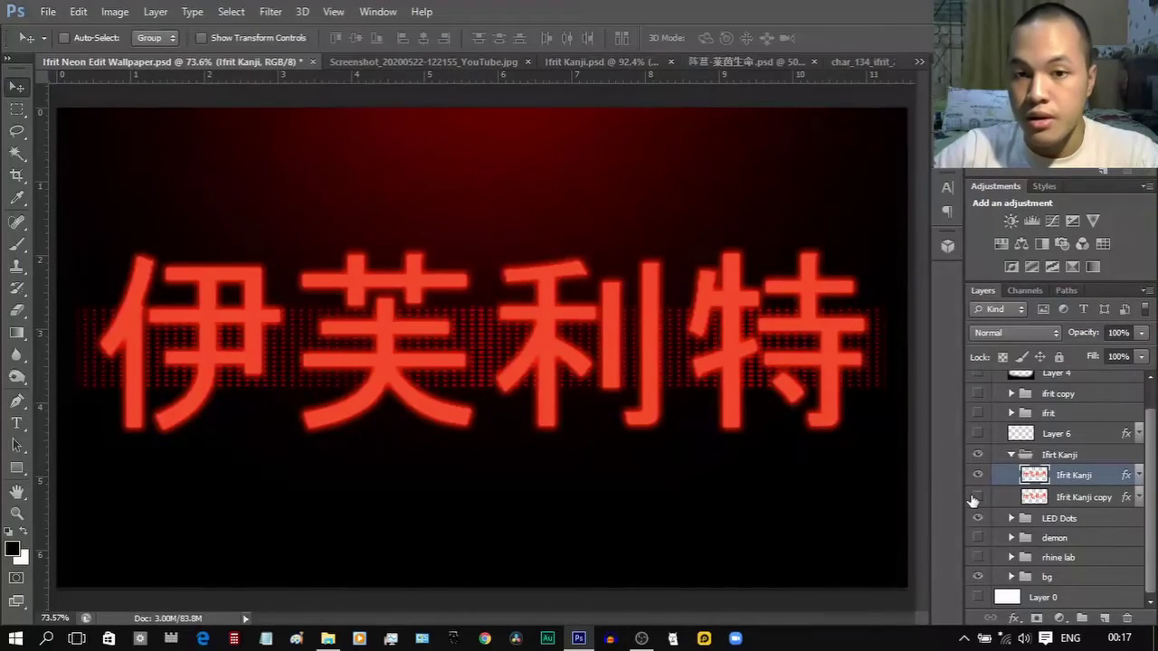
pyautogui.click(976, 497)
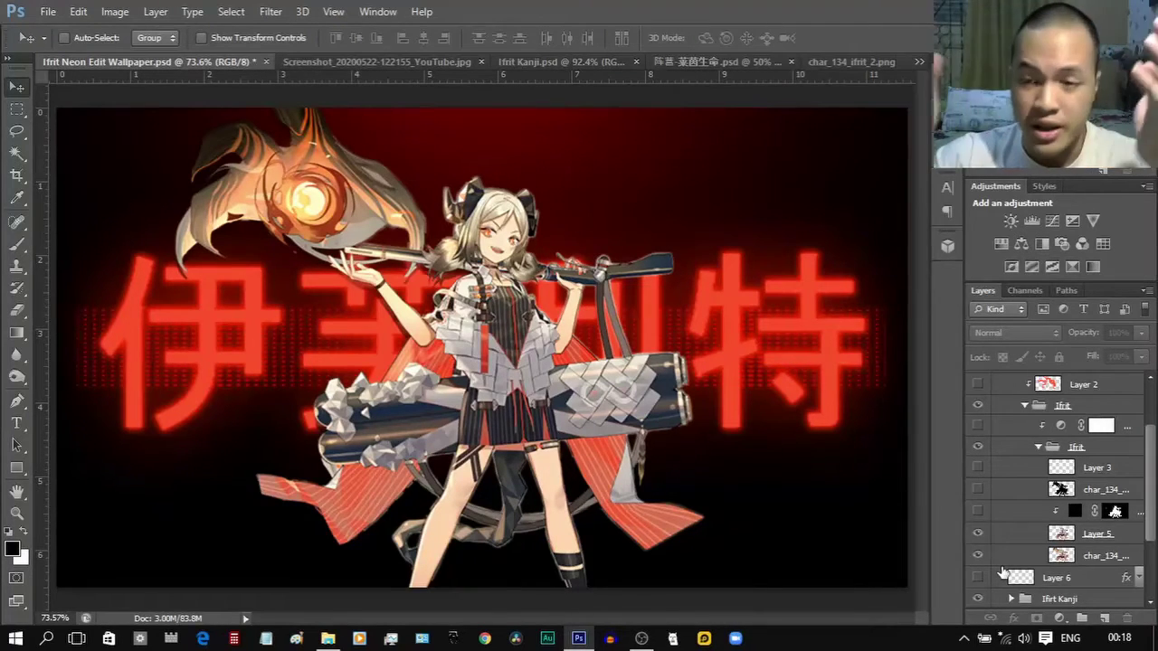
# Toggle the bottom char_134 layer in the Ifrit group off and on to compare the character with Layer 5 alone.
pyautogui.scroll(-3, 1058, 488)
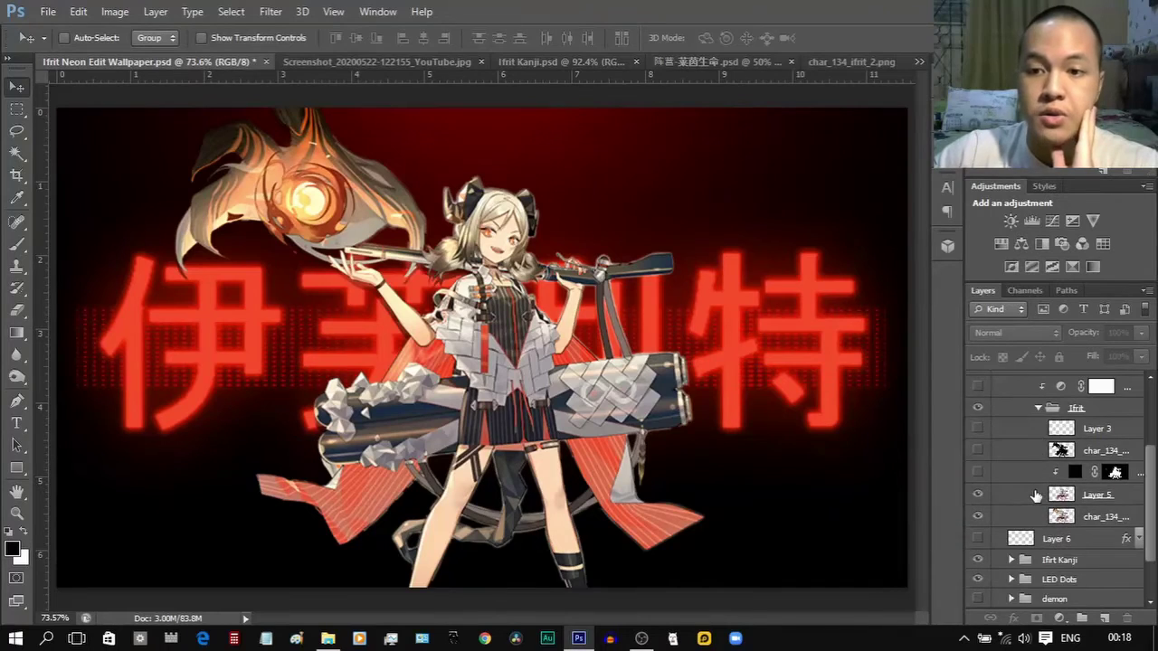
pyautogui.click(979, 535)
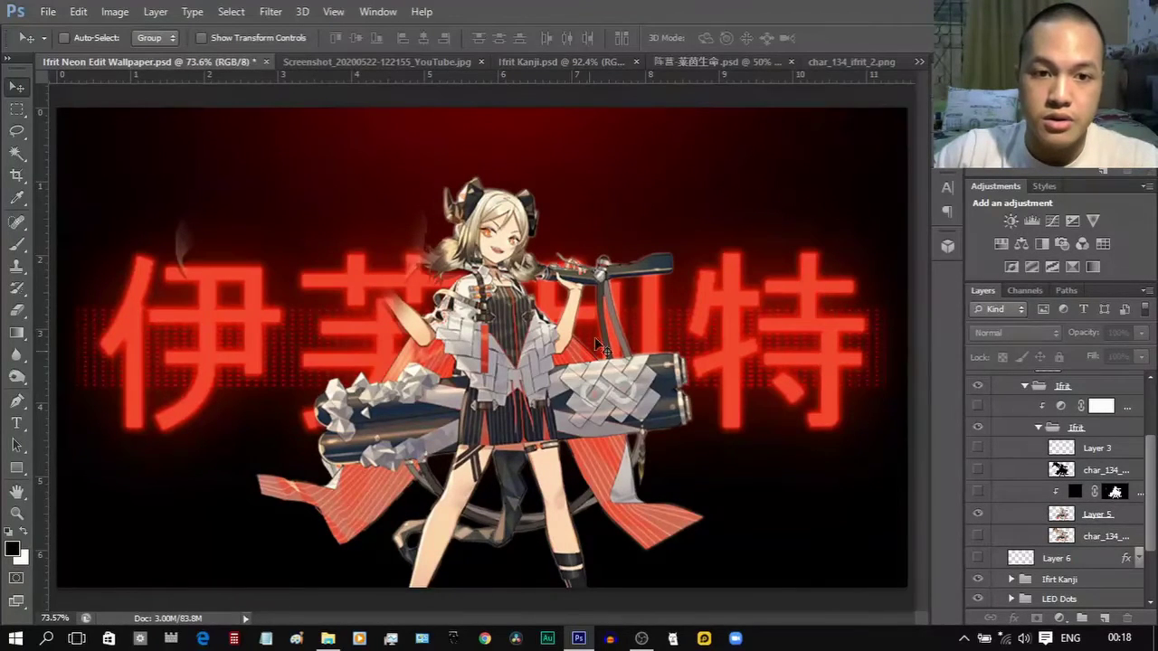
pyautogui.click(978, 536)
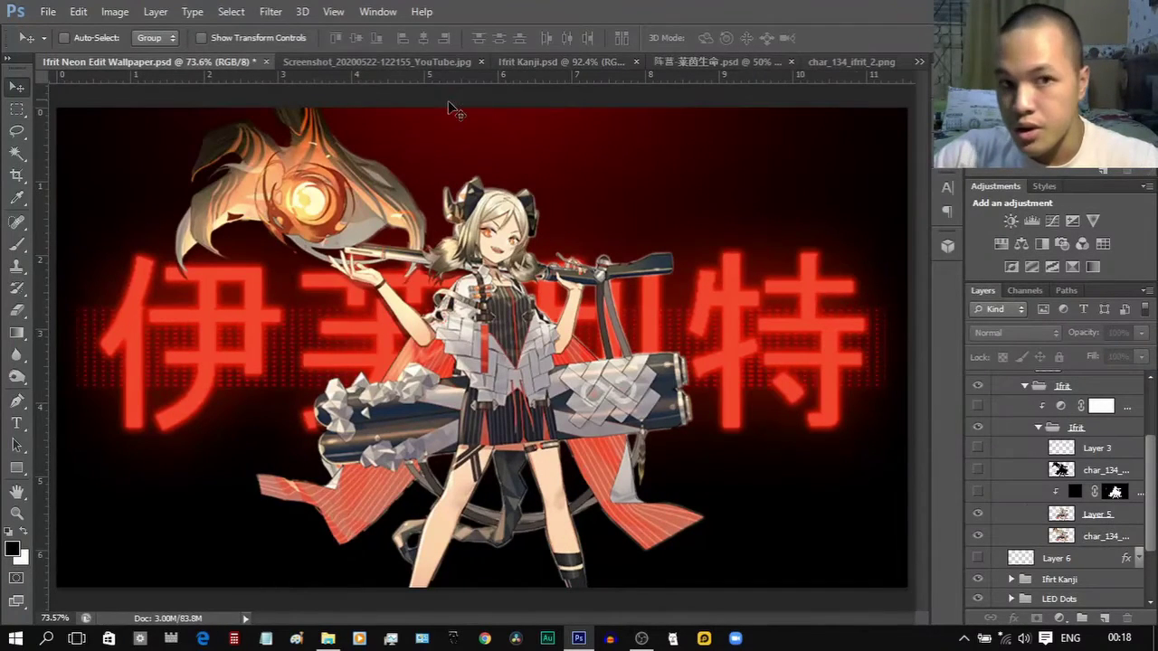
# Examine how the character is shaded against the neon kanji in the YouTube reference screenshot.
pyautogui.click(431, 61)
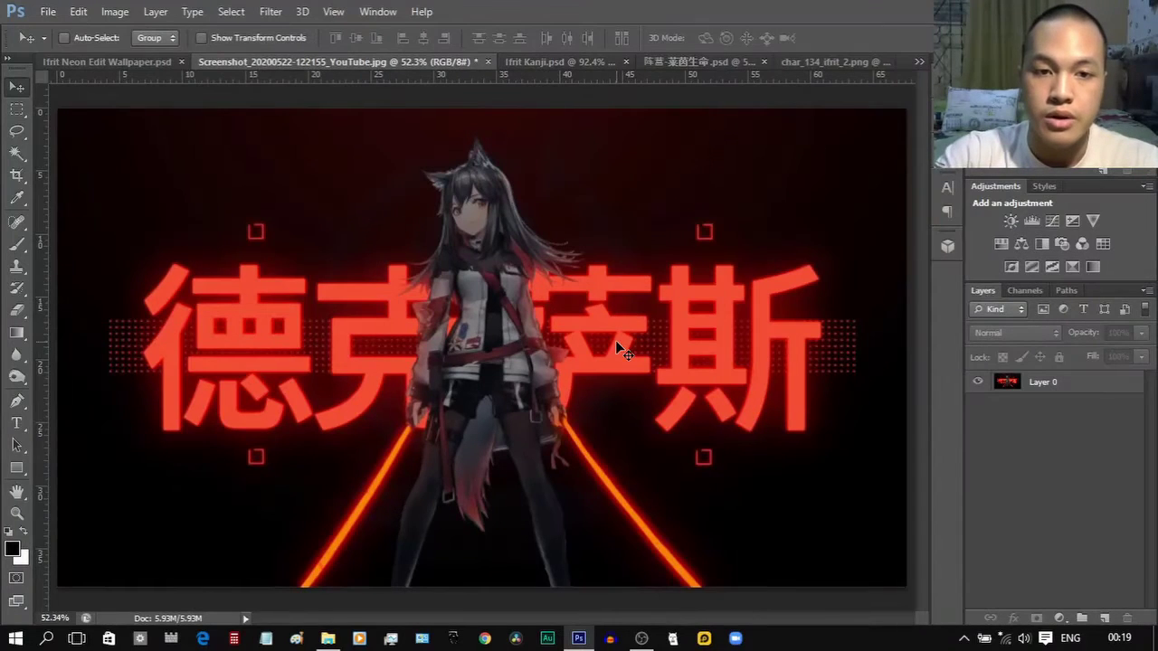
pyautogui.hotkey('ctrl', '+')
pyautogui.hotkey('ctrl', '+')
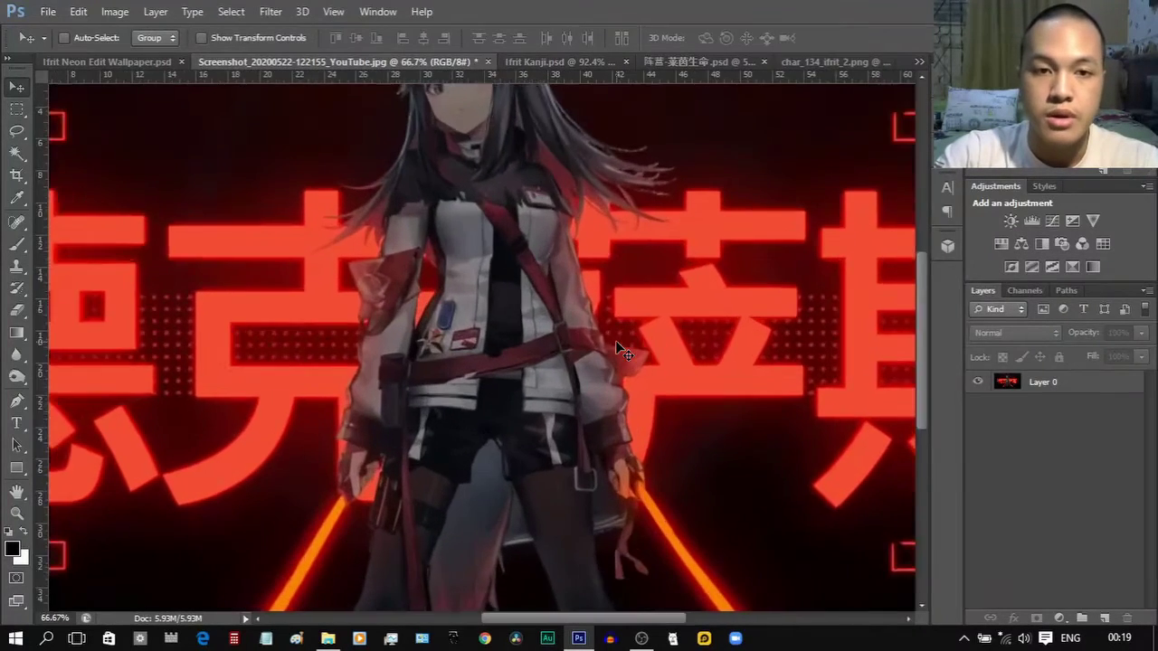
pyautogui.hotkey('ctrl', '-')
pyautogui.hotkey('ctrl', '0')
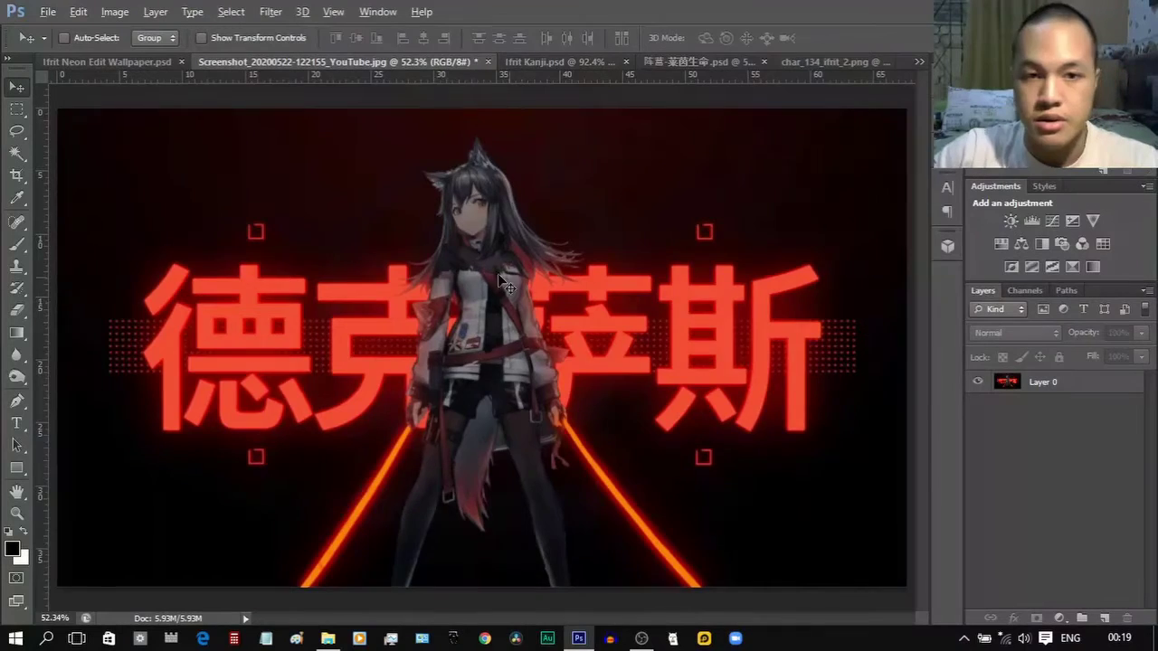
pyautogui.moveTo(506, 284); pyautogui.dragTo(559, 297)
pyautogui.hotkey('ctrl', '0')
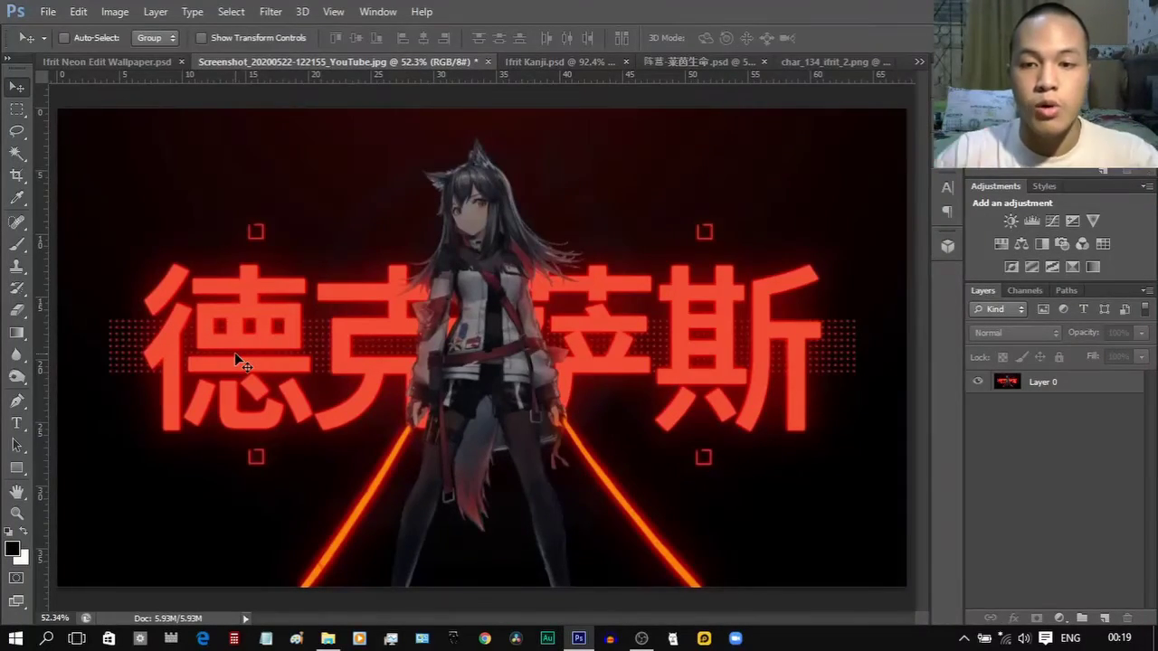
# In the wallpaper document, show the masked black Color Fill 2 clipped over the character and compare the darkening on and off.
pyautogui.click(138, 62)
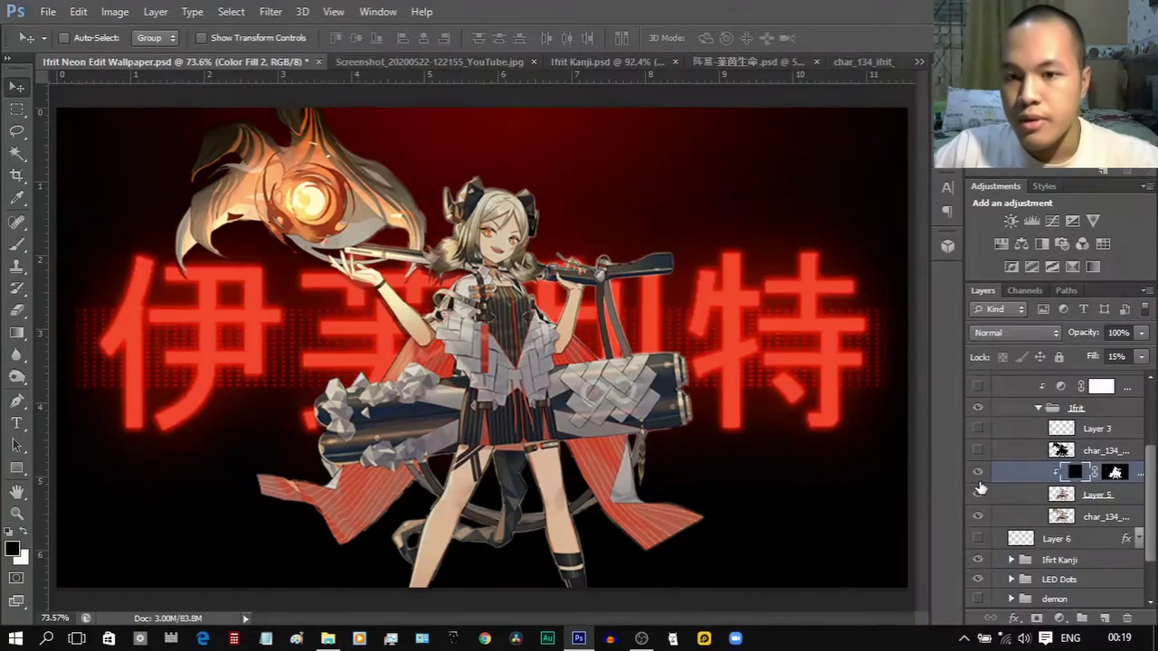
pyautogui.click(979, 488)
pyautogui.click(980, 488)
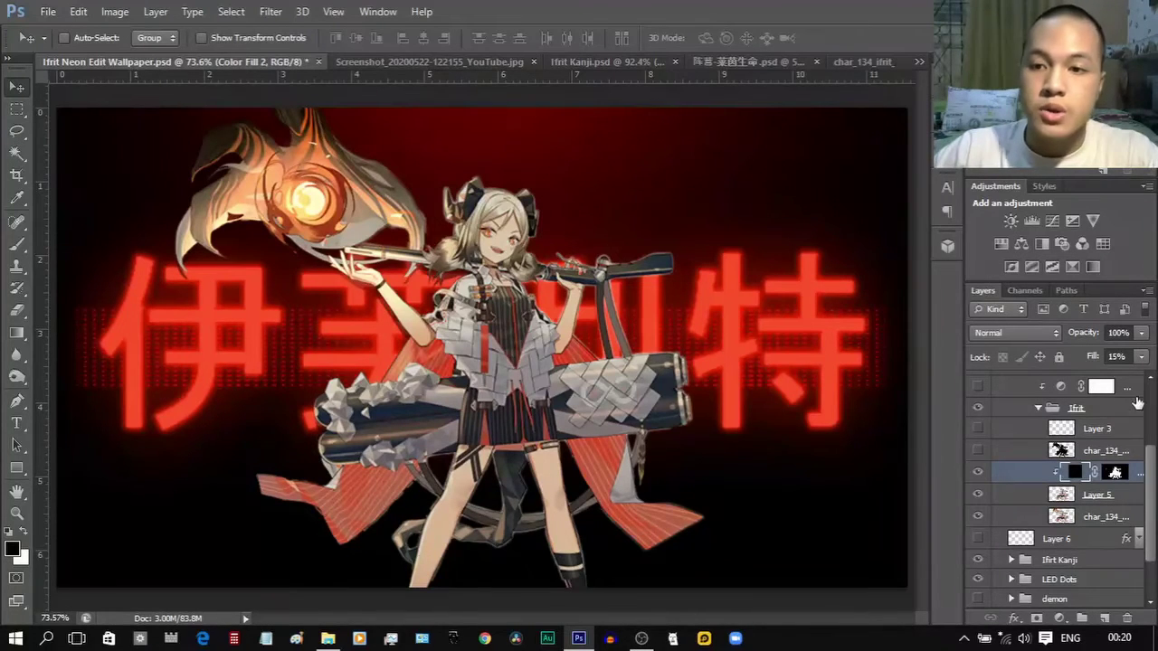
# Try a 25% fill on Color Fill 2 and set it back to 15%.
pyautogui.click(1116, 356)
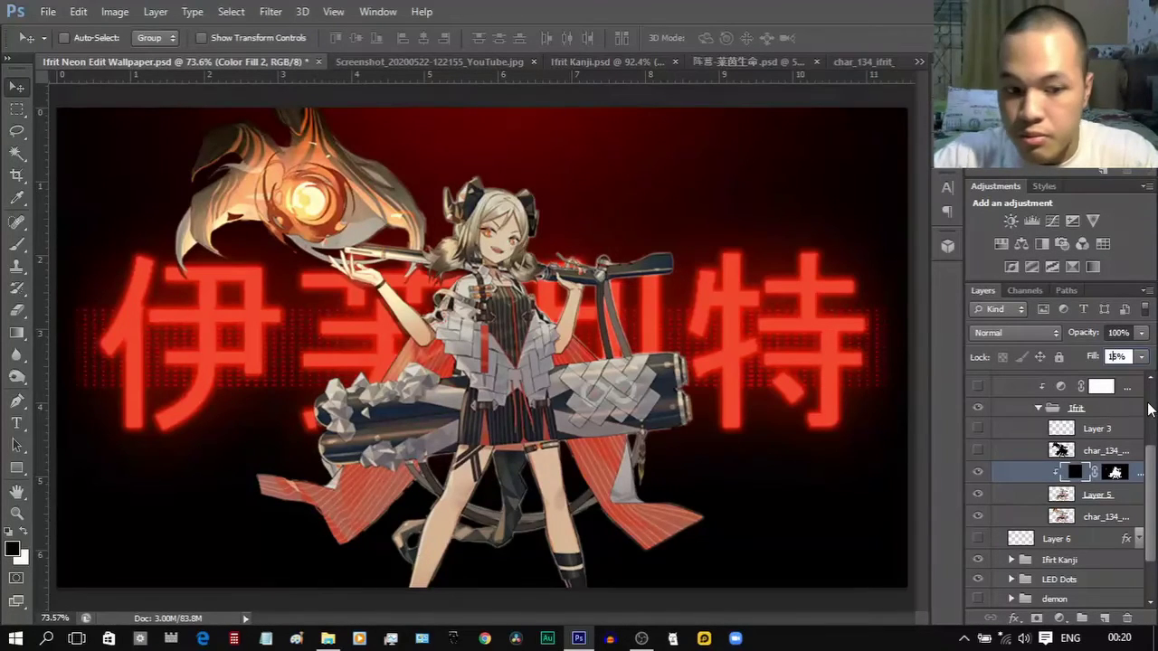
pyautogui.press('BackSpace')
pyautogui.write('2')
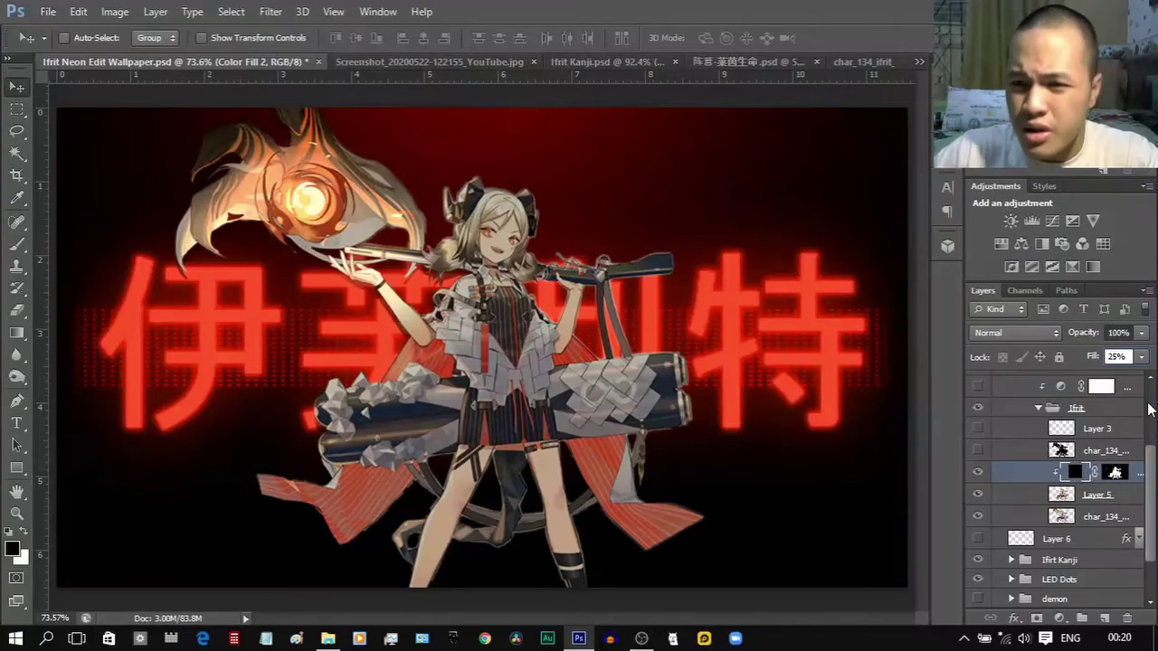
pyautogui.press('BackSpace')
pyautogui.write('1')
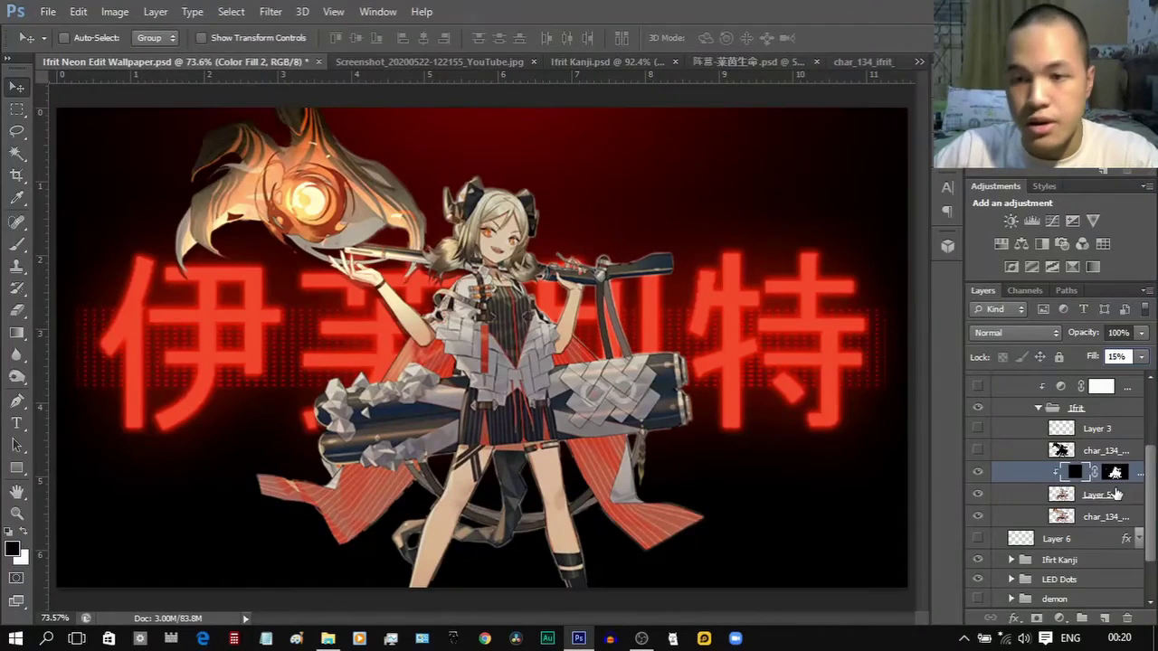
# Select the bottom char_134 layer and show the black char_134 shadow layer above Color Fill 2.
pyautogui.scroll(1, 1085, 488)
pyautogui.click(978, 470)
pyautogui.click(978, 470)
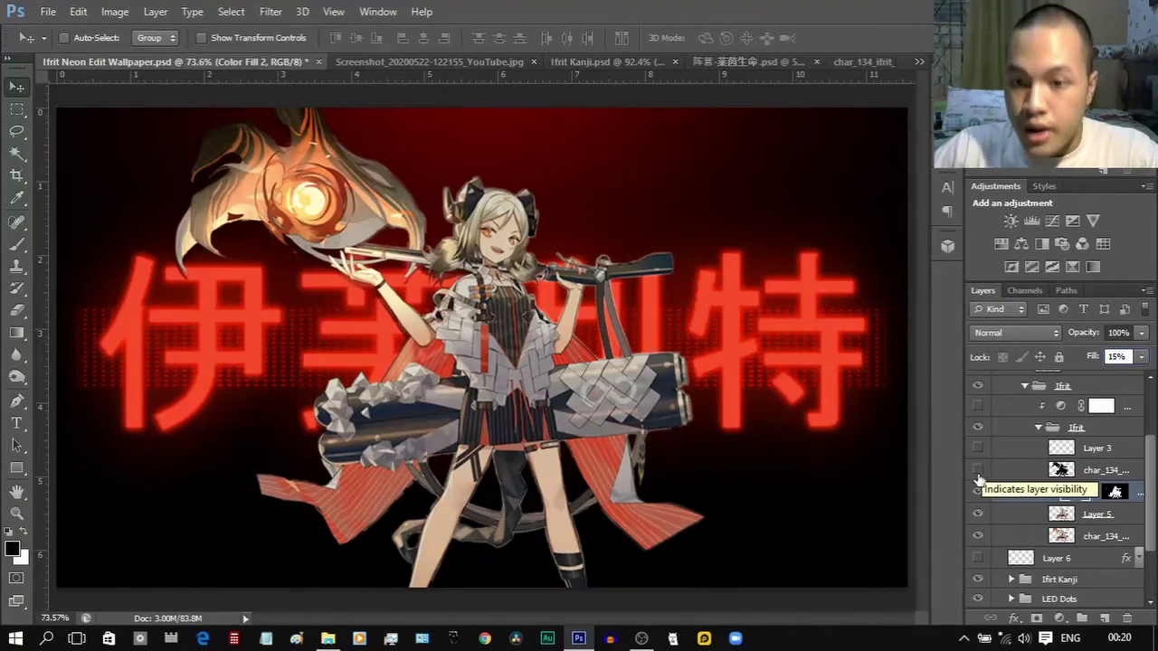
pyautogui.scroll(-1, 1095, 547)
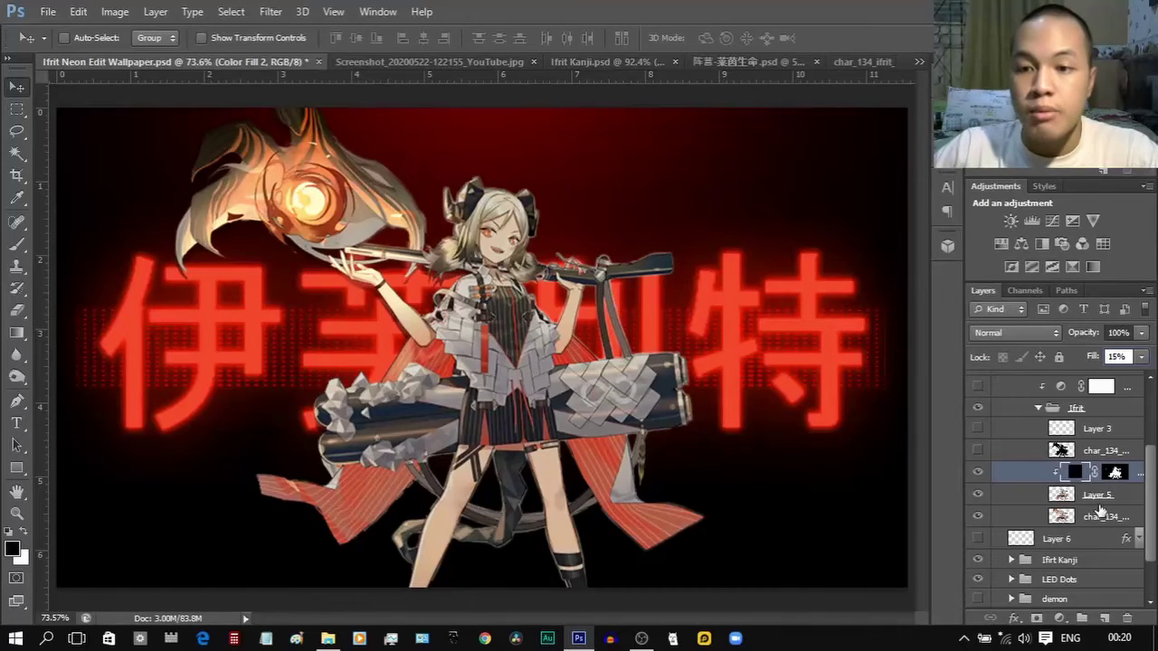
pyautogui.click(1098, 516)
pyautogui.scroll(1, 1089, 526)
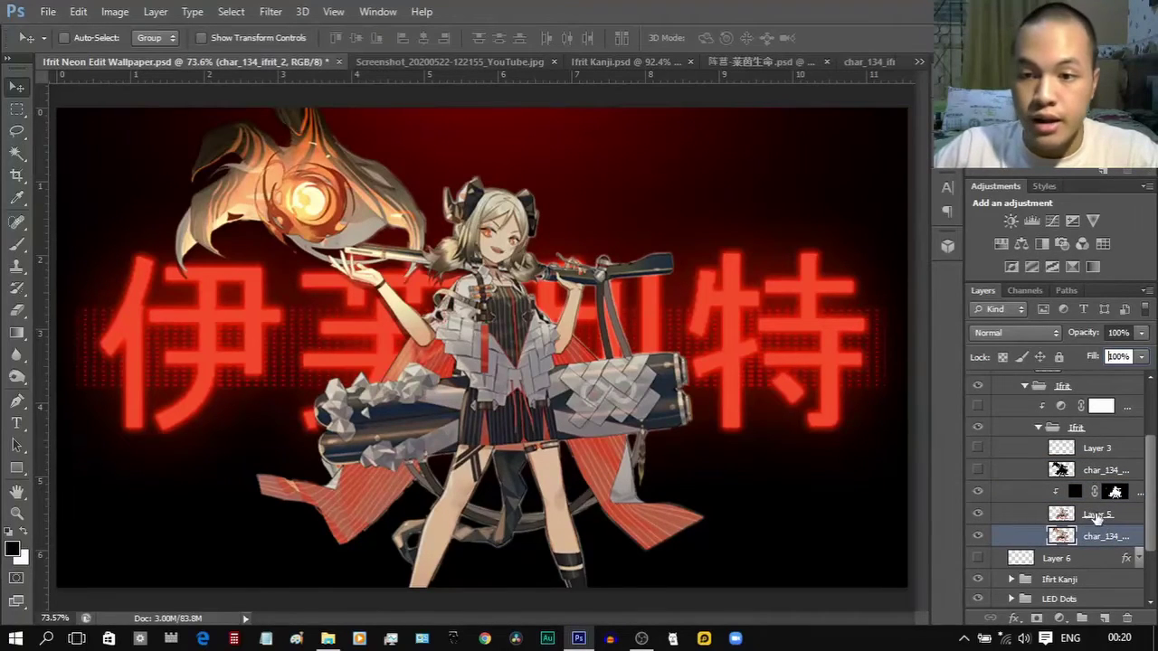
pyautogui.click(979, 471)
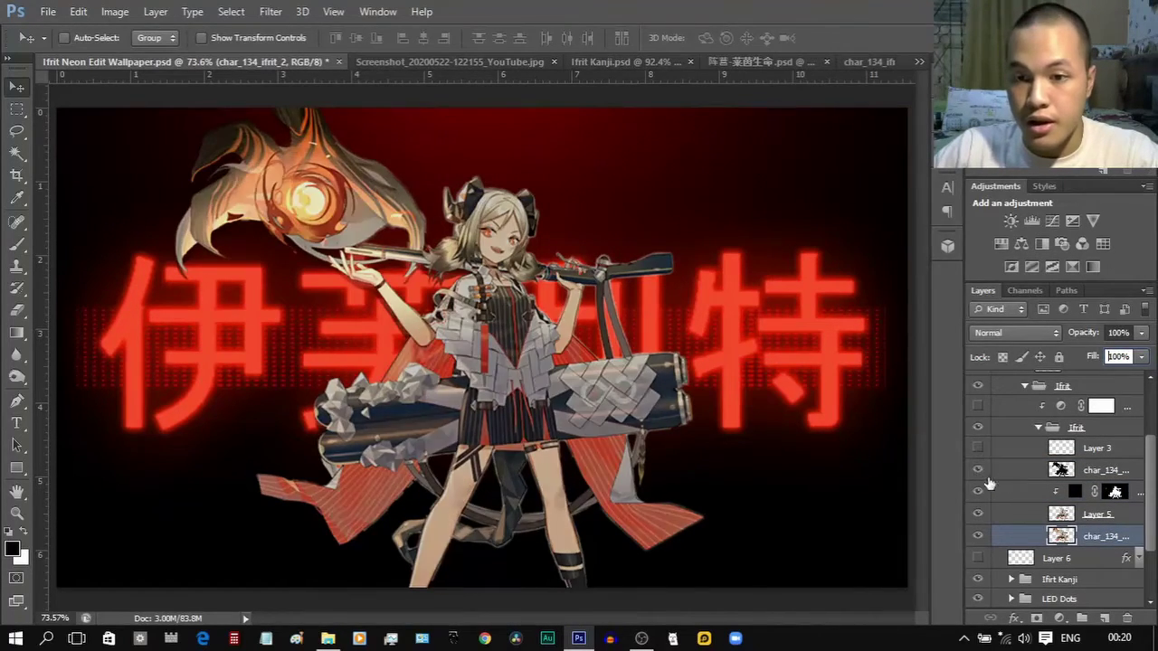
# Show Layer 3 and the clipped Brightness/Contrast 2 adjustment above the black char_134 shadow layer to darken the character.
pyautogui.click(1062, 472)
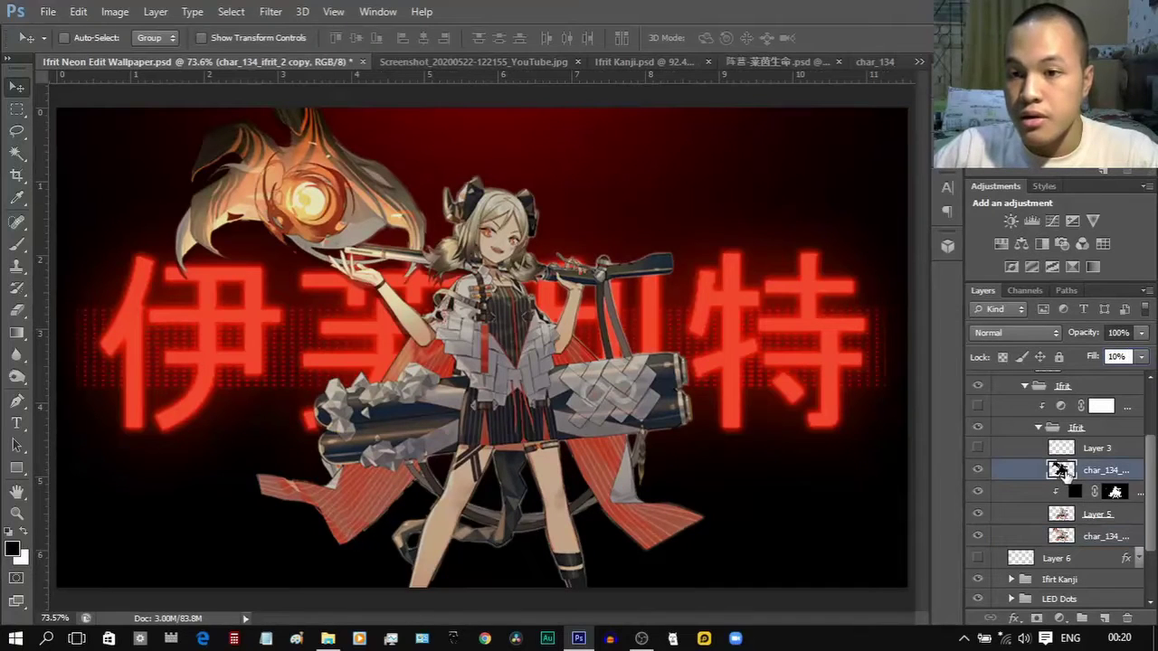
pyautogui.click(1039, 427)
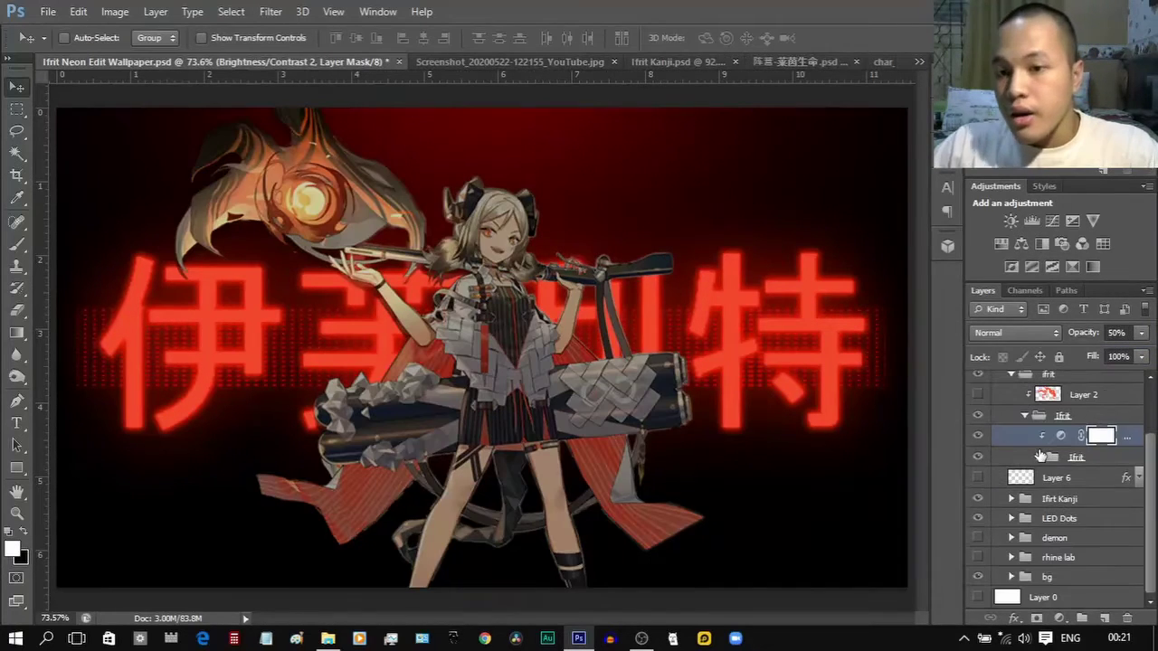
pyautogui.click(1038, 457)
pyautogui.scroll(-2, 1077, 489)
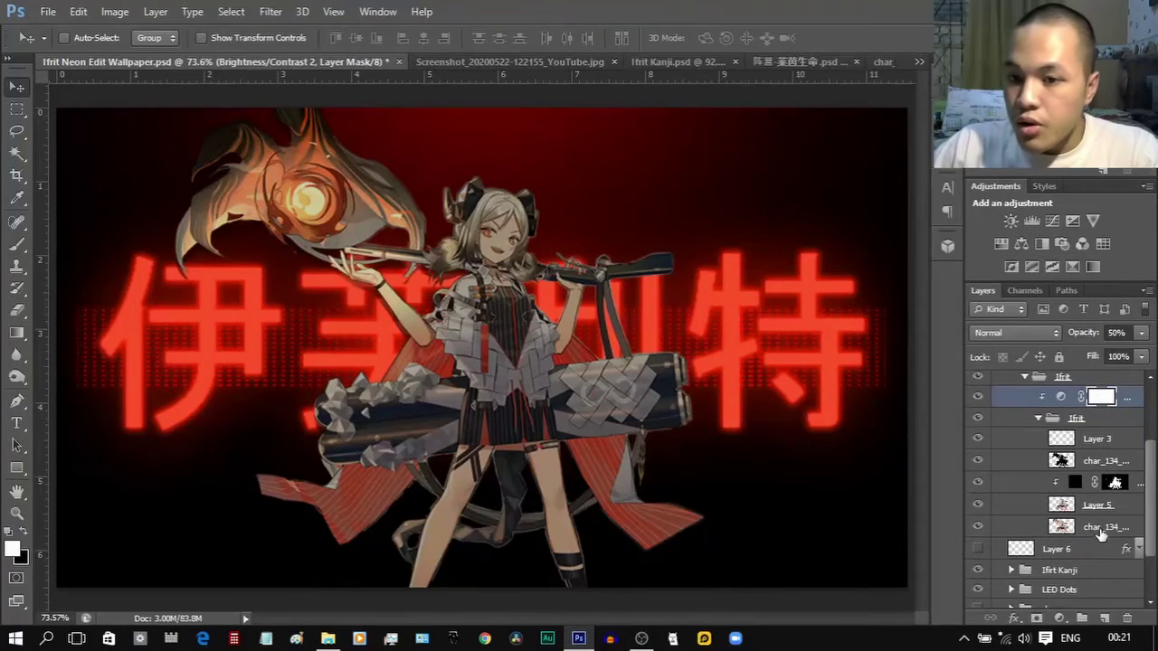
# Collapse the ifrit group, clear the layer selection, and toggle Layer 6 on and off.
pyautogui.click(1101, 532)
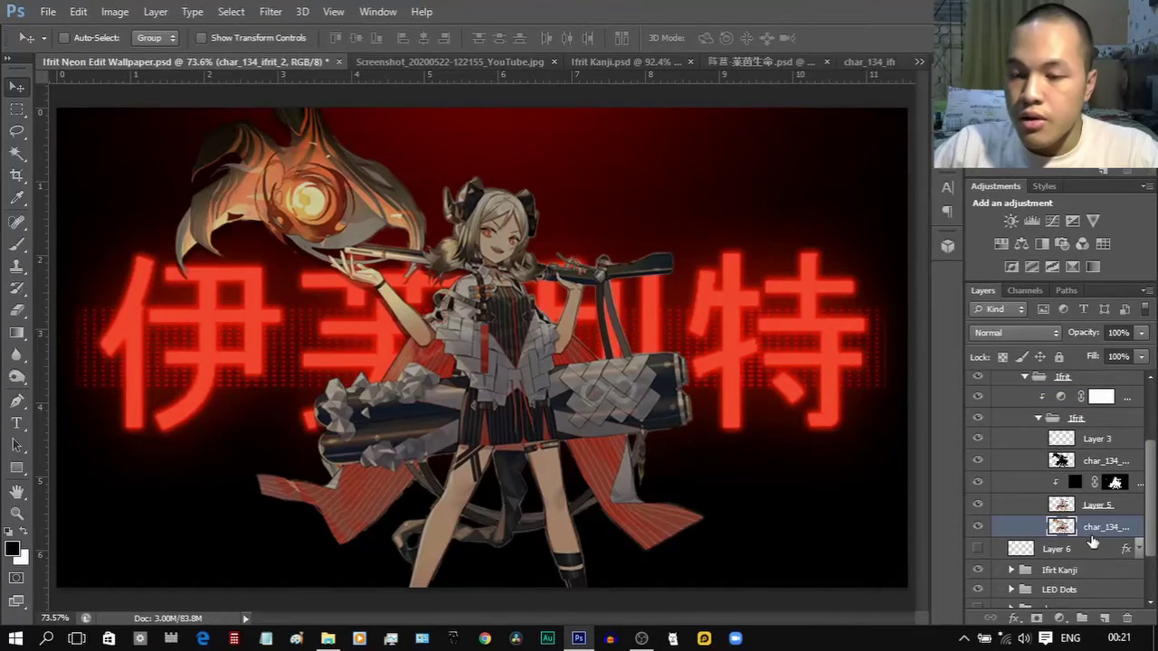
pyautogui.click(1038, 422)
pyautogui.click(1038, 598)
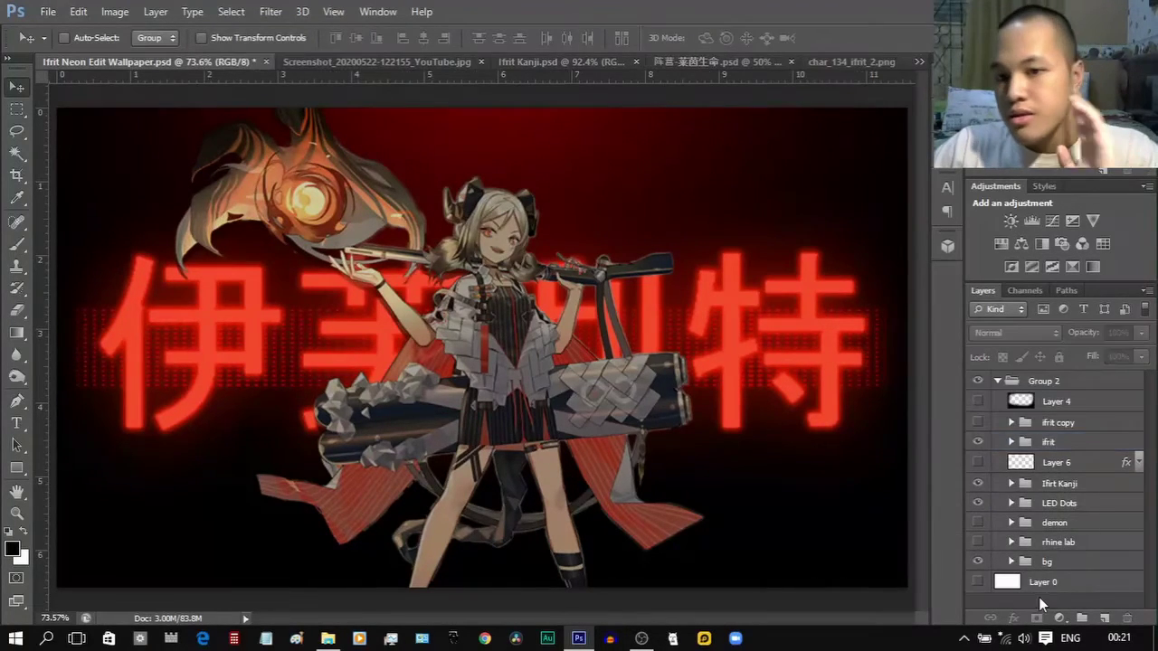
pyautogui.click(977, 463)
pyautogui.click(976, 463)
# Expand the nested Ifrit groups and view the Brightness/Contrast 2 adjustment's settings.
pyautogui.click(1010, 441)
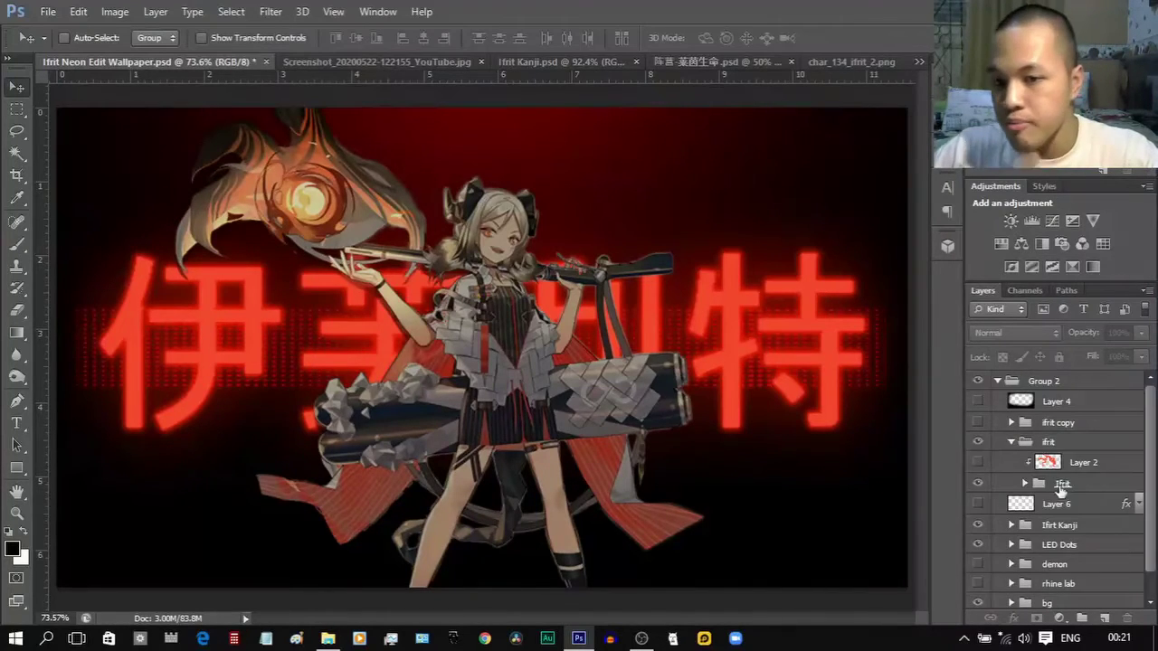
pyautogui.click(1025, 483)
pyautogui.click(1038, 477)
pyautogui.doubleClick(1065, 439)
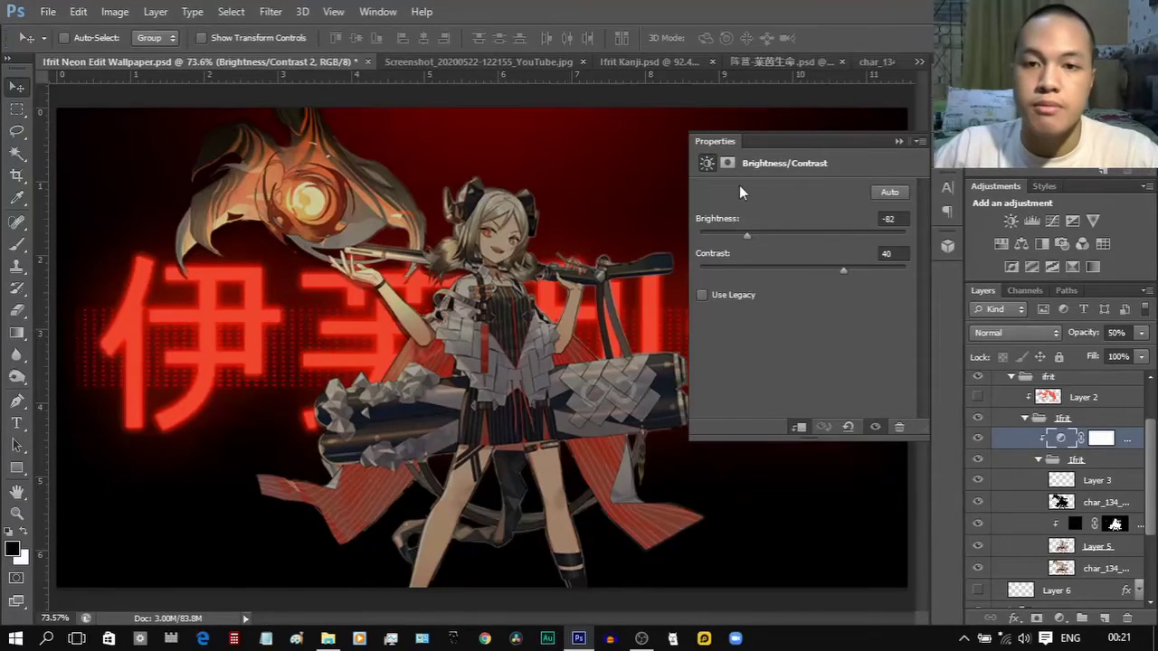
pyautogui.click(947, 241)
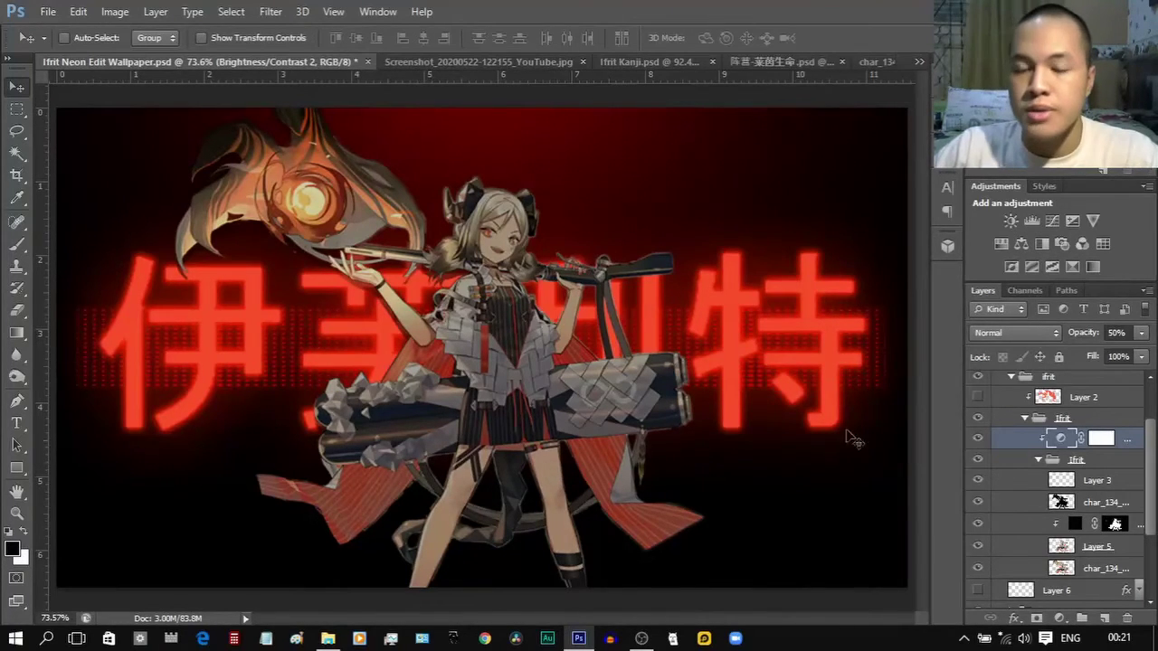
# Collapse the inner Ifrit group and show the red Layer 2 clipped over the character.
pyautogui.scroll(1, 1099, 482)
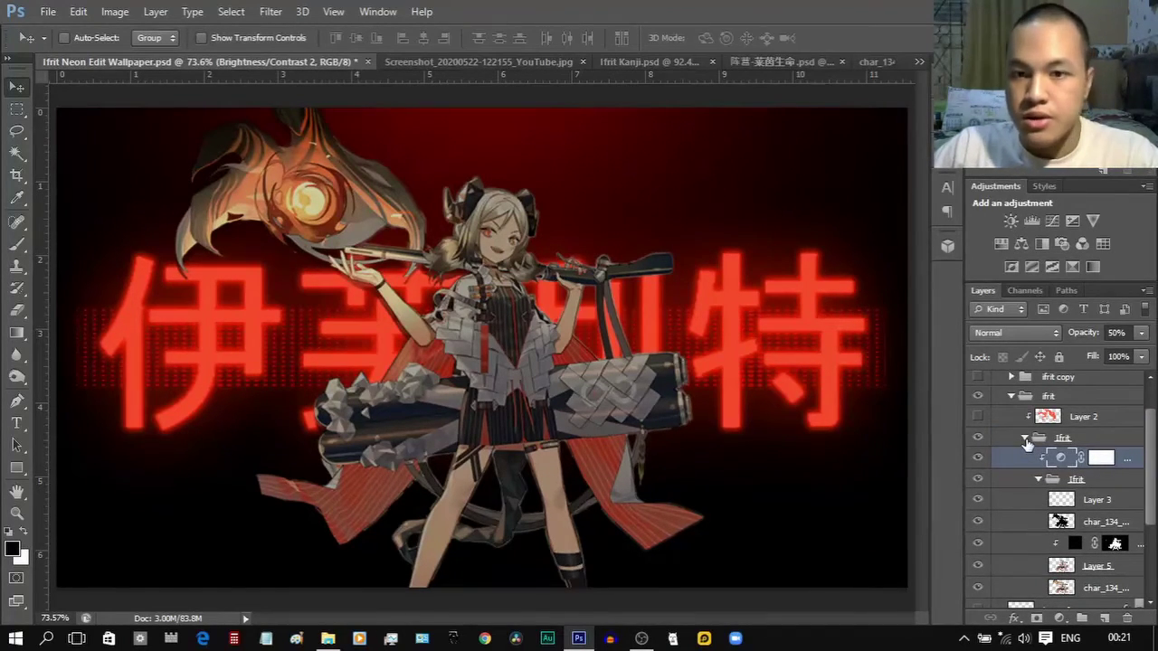
pyautogui.click(1025, 439)
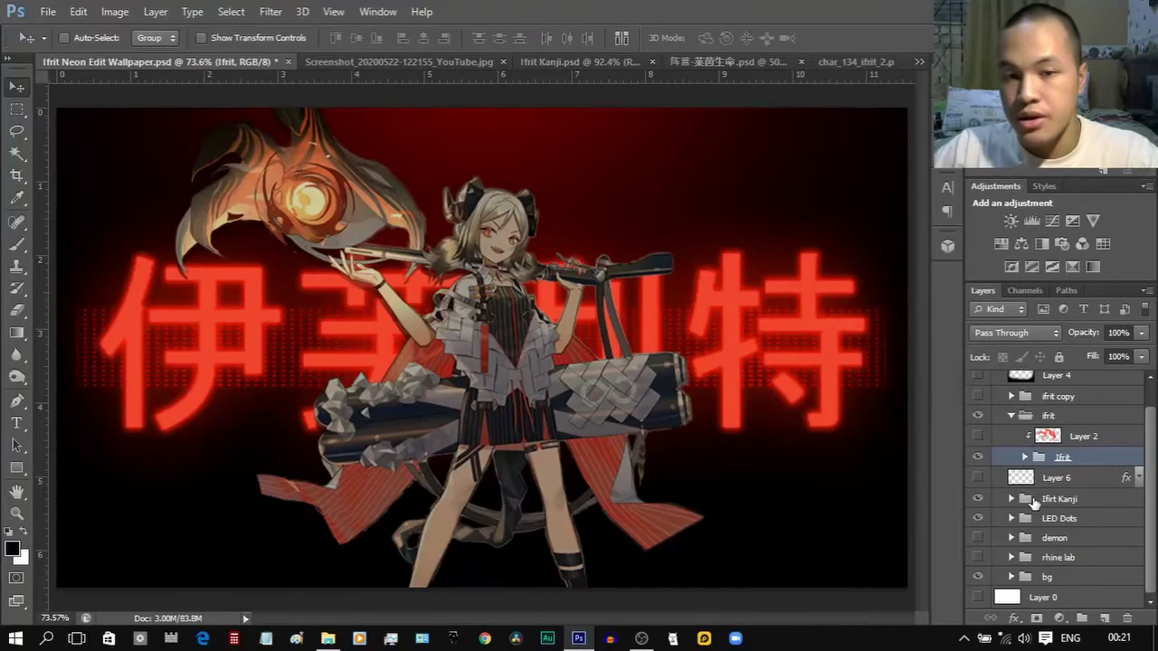
pyautogui.scroll(2, 651, 353)
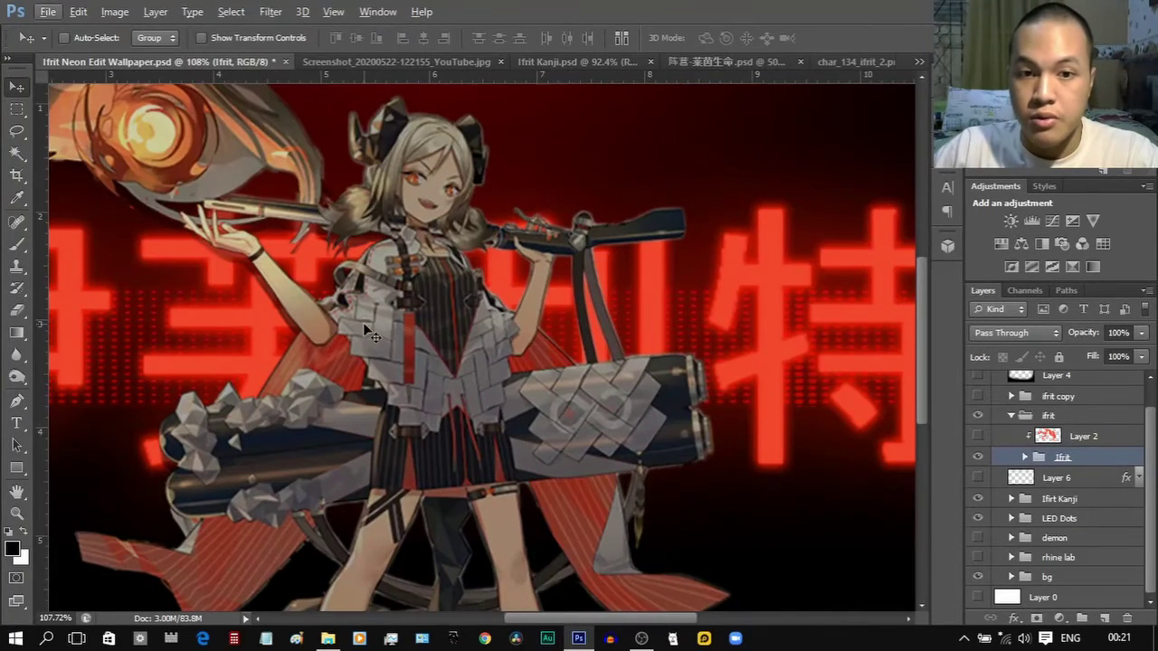
pyautogui.moveTo(366, 331); pyautogui.dragTo(427, 360)
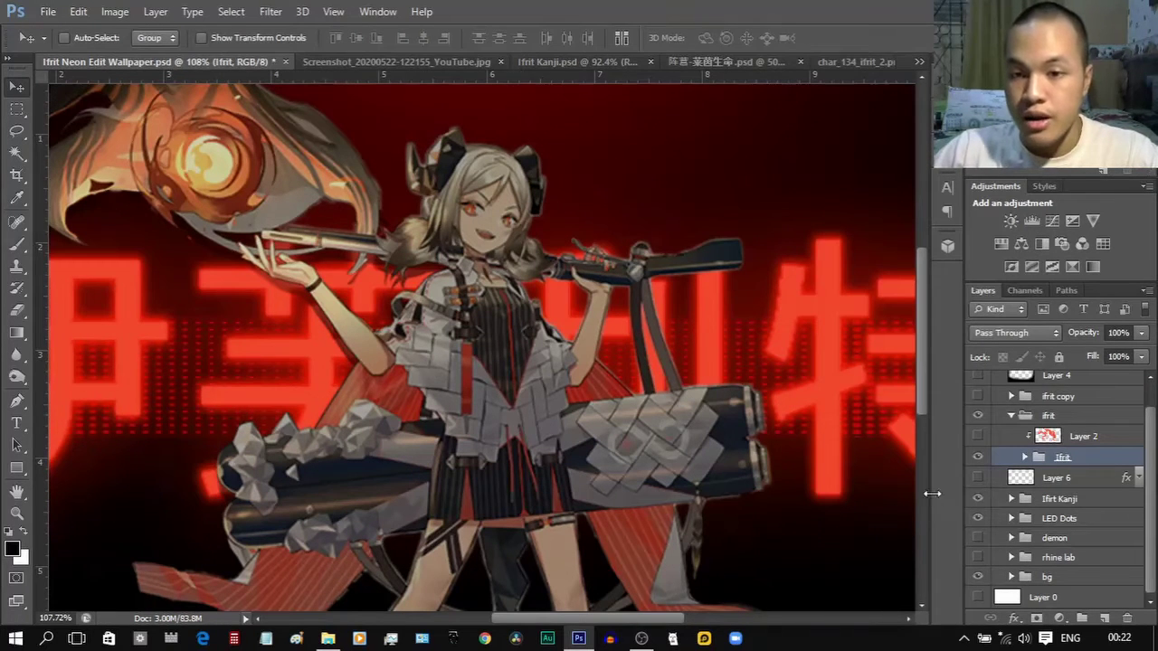
pyautogui.click(1084, 439)
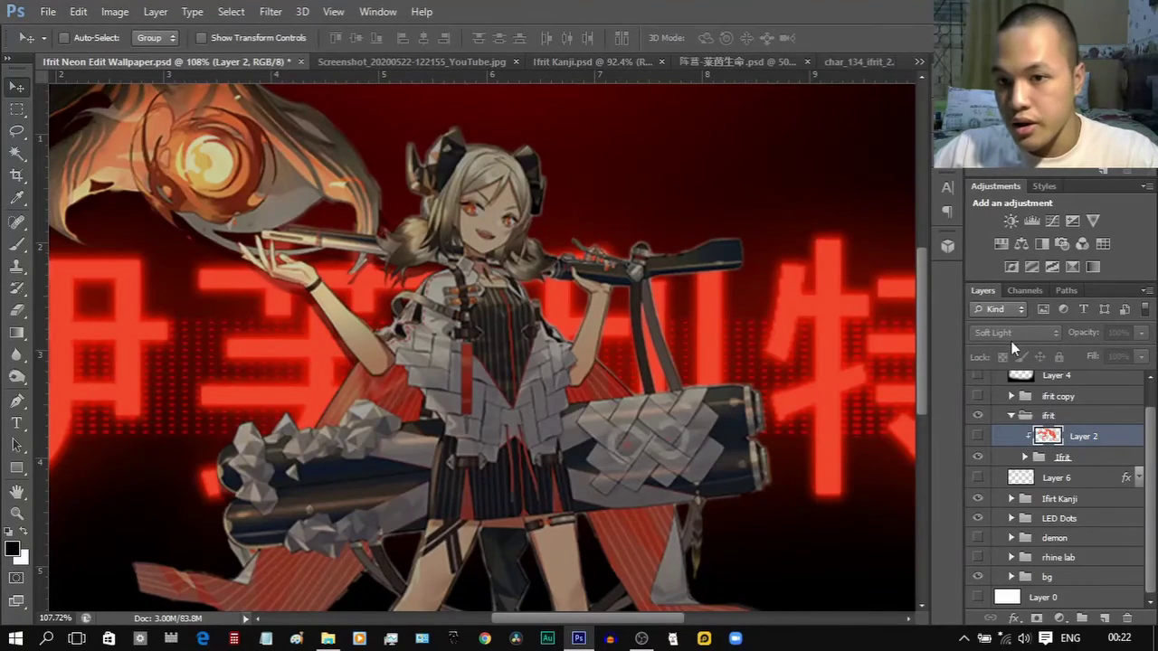
pyautogui.click(976, 436)
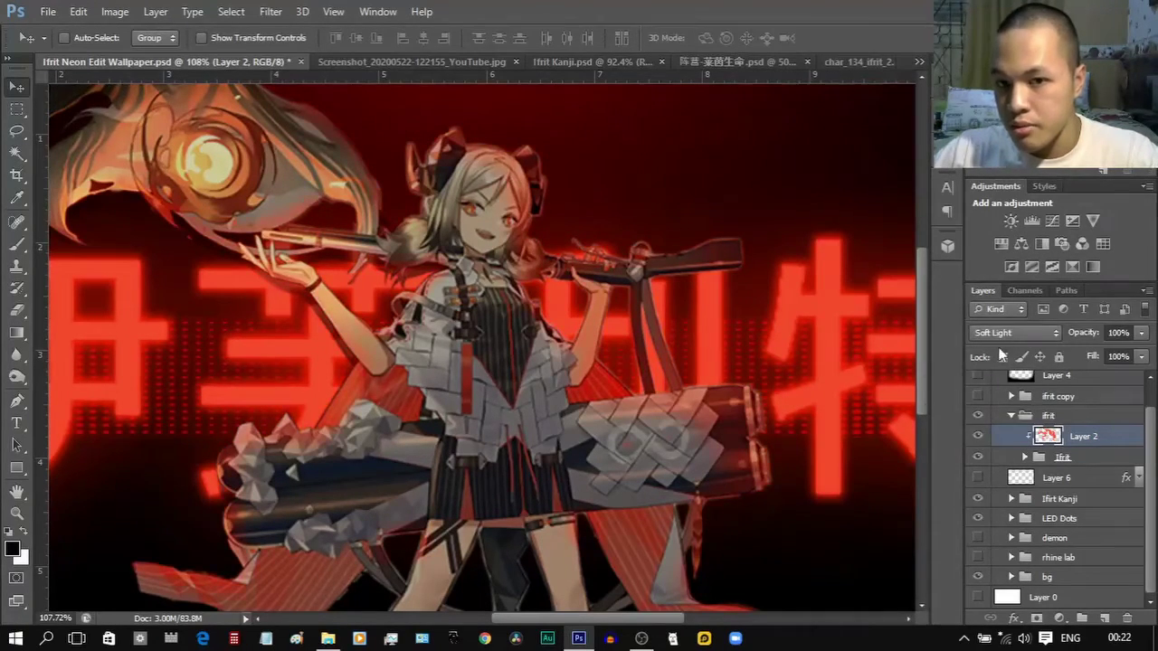
pyautogui.moveTo(802, 466); pyautogui.dragTo(746, 455)
# Set Layer 2's blend mode to Normal to inspect the red painted around the character, and return it to Soft Light.
pyautogui.click(1016, 333)
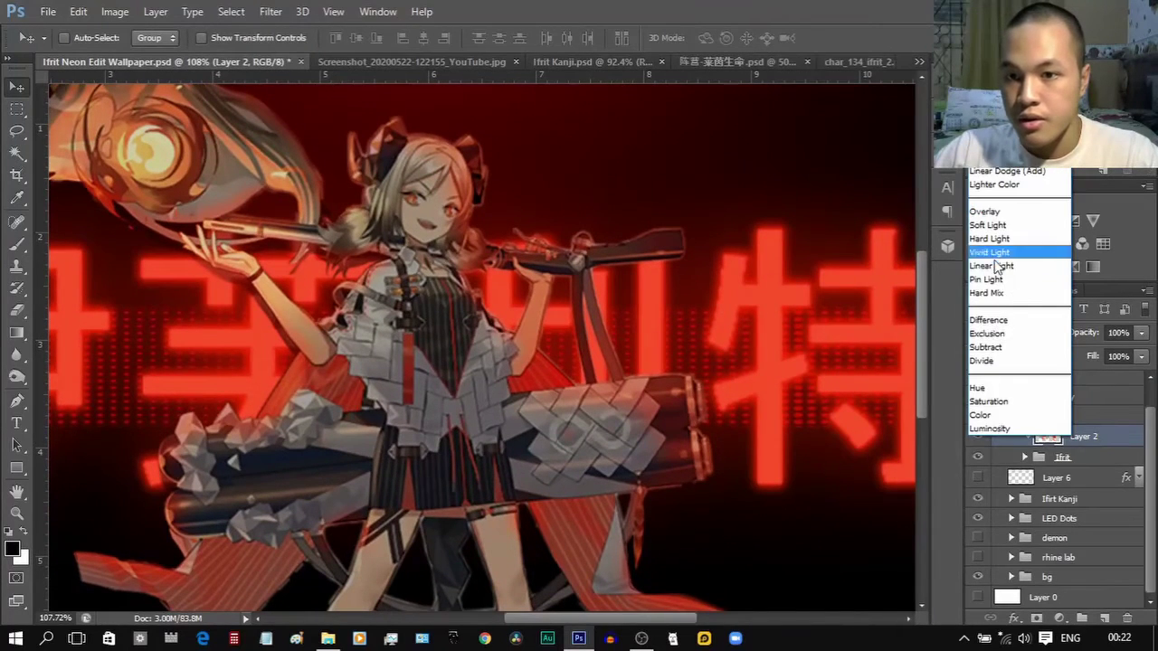
pyautogui.click(995, 9)
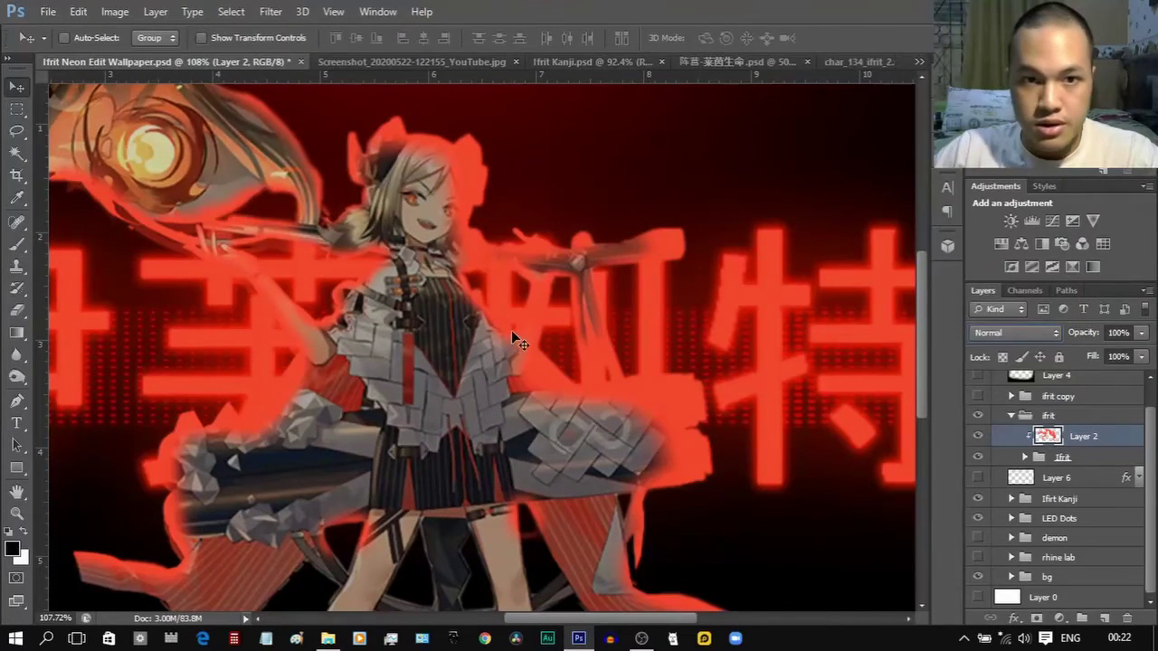
pyautogui.moveTo(539, 345); pyautogui.dragTo(555, 352)
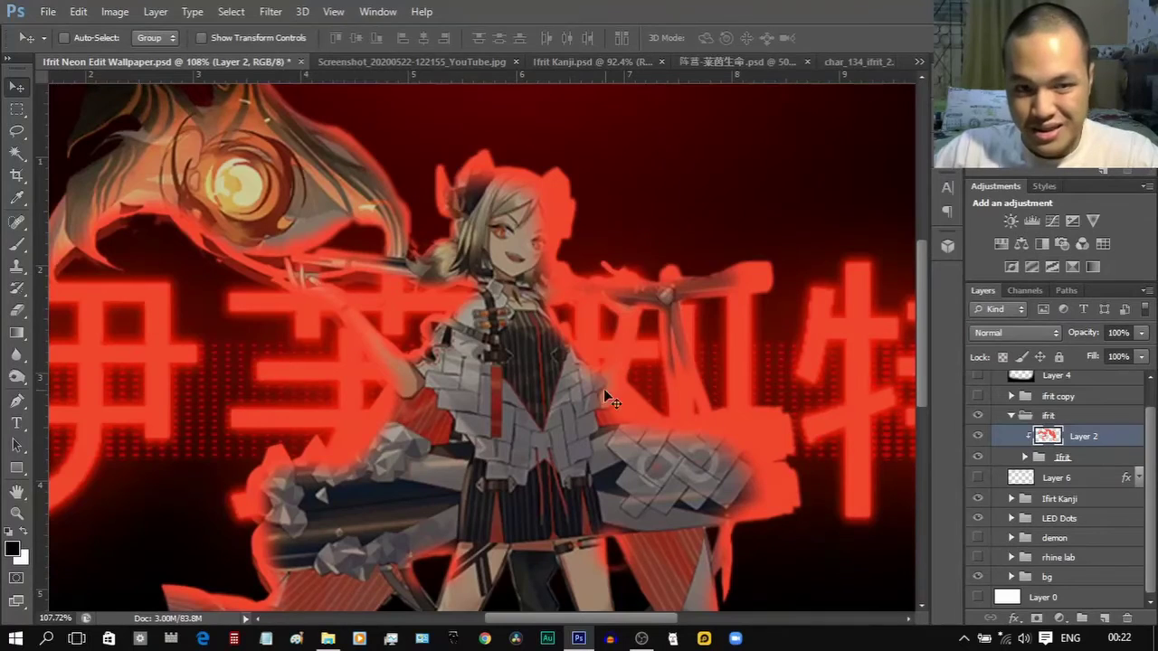
pyautogui.click(1031, 330)
pyautogui.click(291, 206)
pyautogui.moveTo(328, 227); pyautogui.dragTo(406, 291)
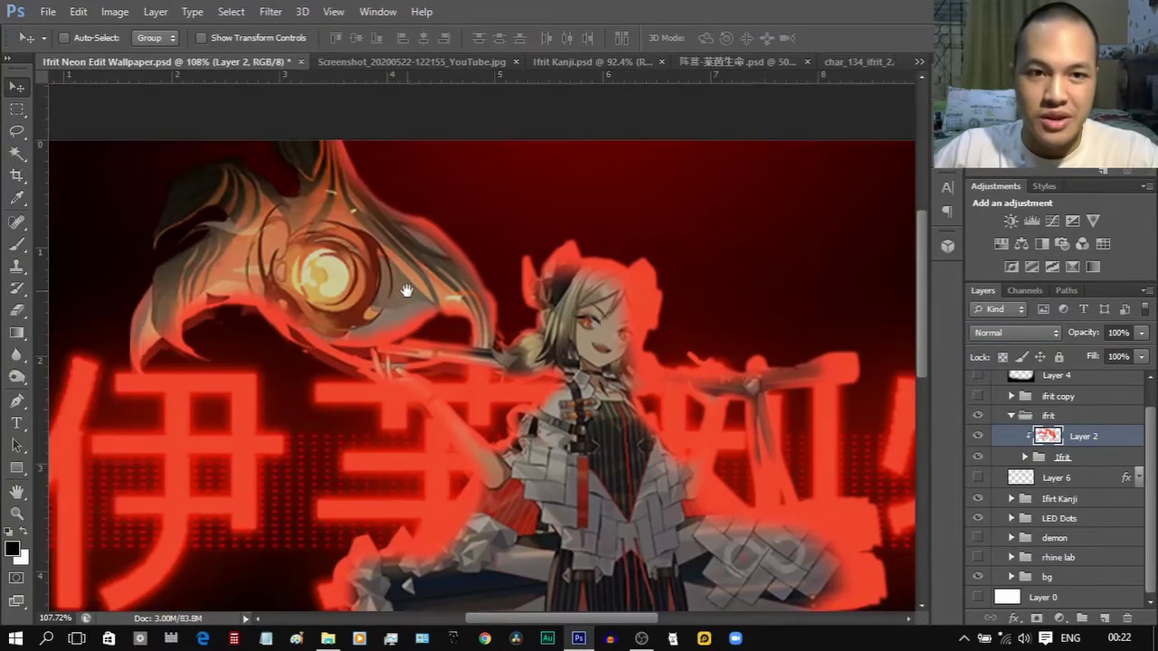
pyautogui.moveTo(691, 362); pyautogui.dragTo(578, 282)
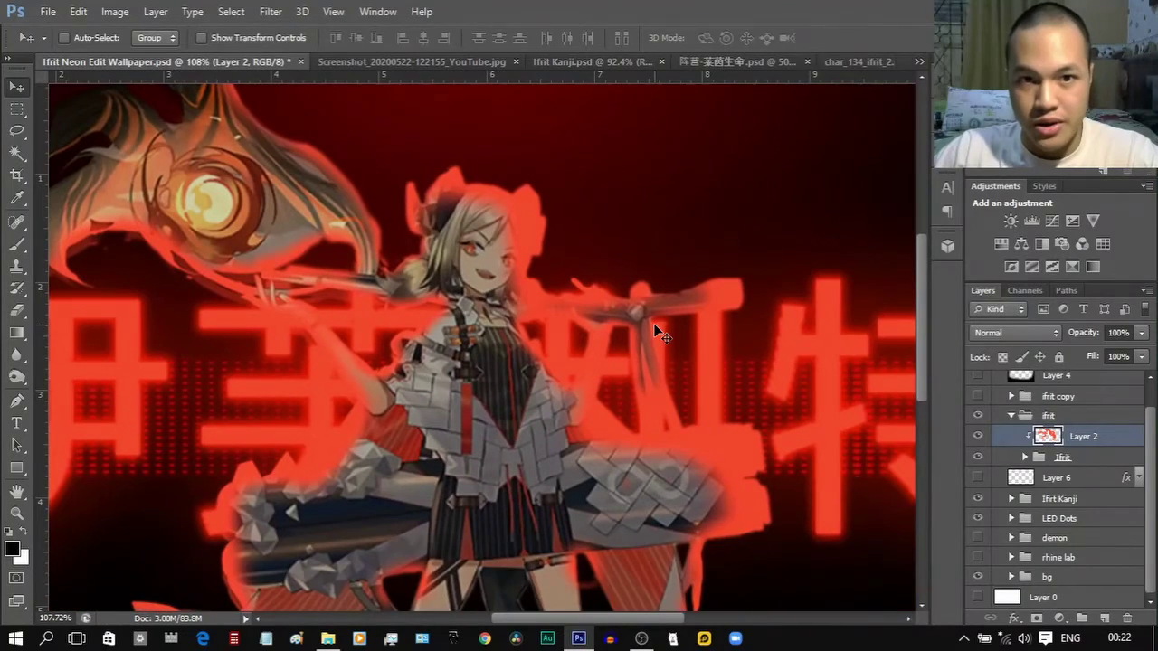
pyautogui.moveTo(850, 323); pyautogui.dragTo(887, 347)
pyautogui.moveTo(888, 346); pyautogui.dragTo(859, 333)
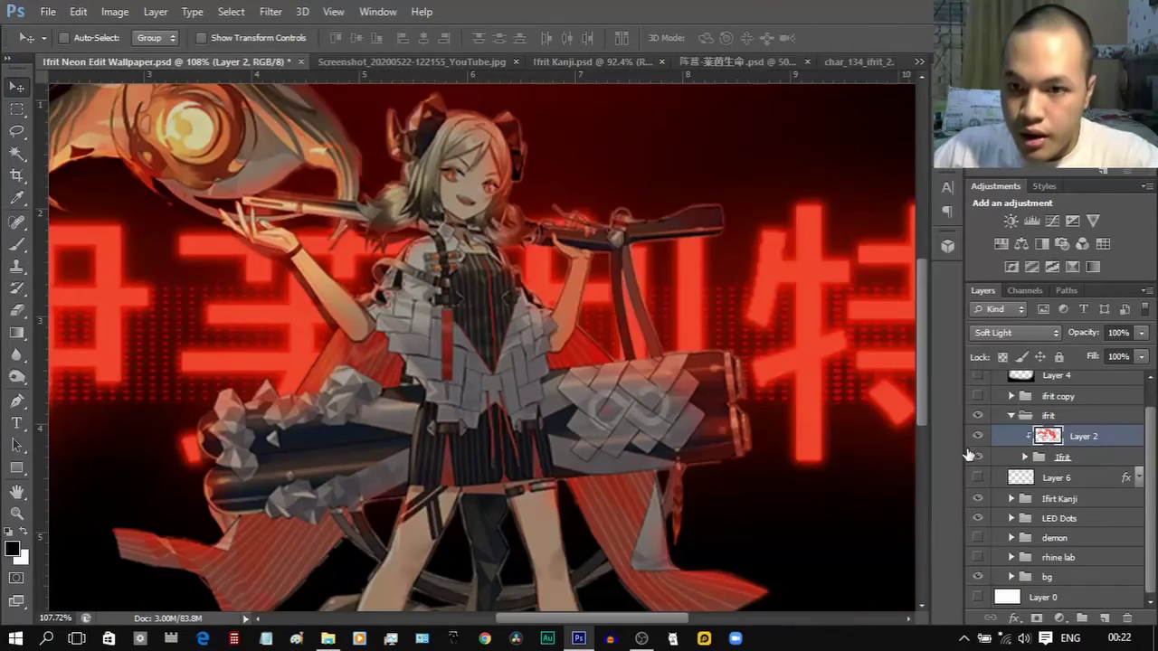
# Hide Layer 2 and examine the character's edges against the neon kanji across the wallpaper.
pyautogui.click(977, 438)
pyautogui.moveTo(683, 269); pyautogui.dragTo(663, 319)
pyautogui.scroll(5, 671, 327)
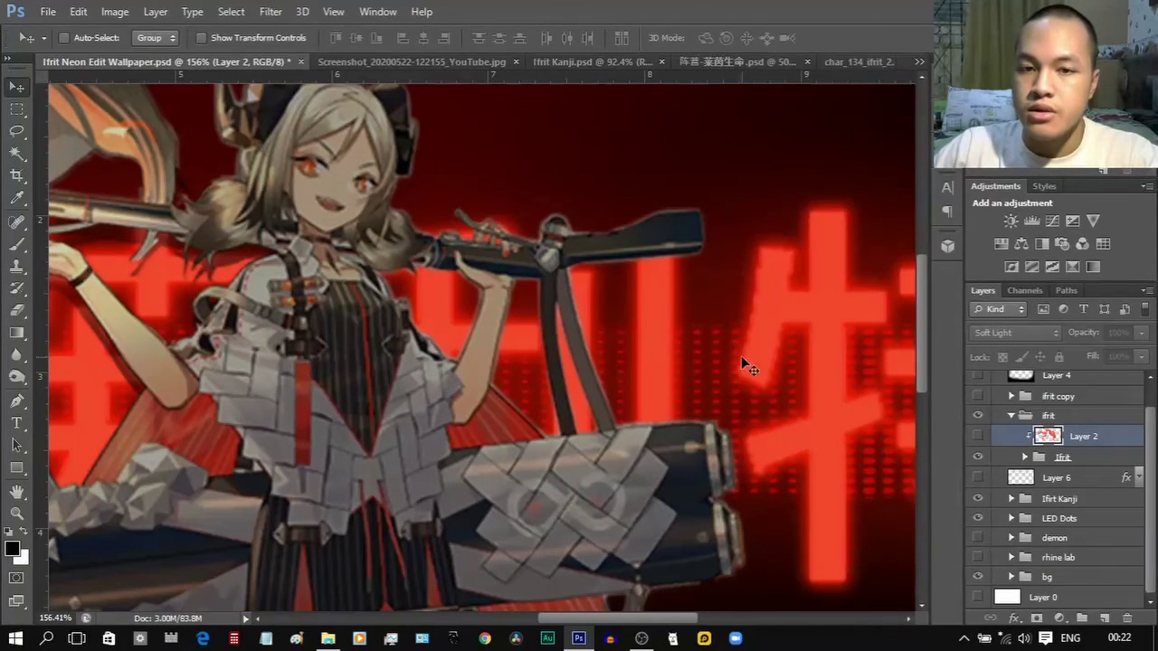
pyautogui.moveTo(740, 361); pyautogui.dragTo(599, 349)
pyautogui.moveTo(801, 328)
pyautogui.mouseDown()
pyautogui.moveTo(460, 331)
pyautogui.moveTo(594, 377)
pyautogui.moveTo(719, 373)
pyautogui.mouseUp()
pyautogui.moveTo(403, 367); pyautogui.dragTo(765, 385)
pyautogui.moveTo(406, 413); pyautogui.dragTo(730, 412)
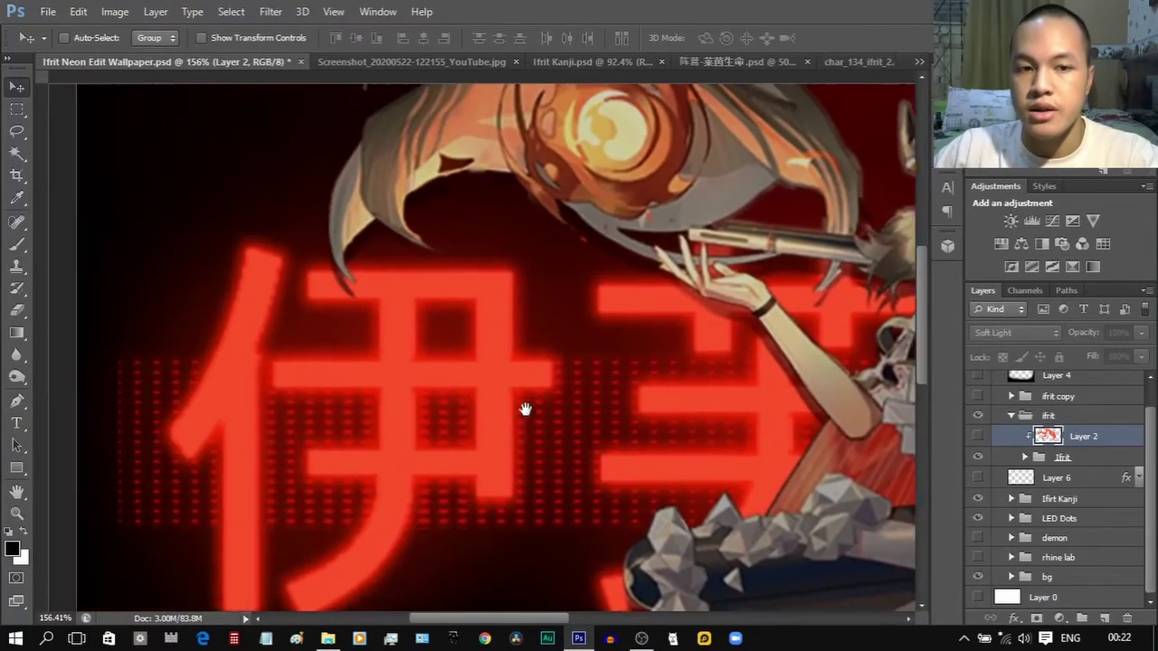
pyautogui.moveTo(524, 409); pyautogui.dragTo(447, 390)
pyautogui.moveTo(705, 398); pyautogui.dragTo(479, 389)
pyautogui.moveTo(651, 384); pyautogui.dragTo(487, 391)
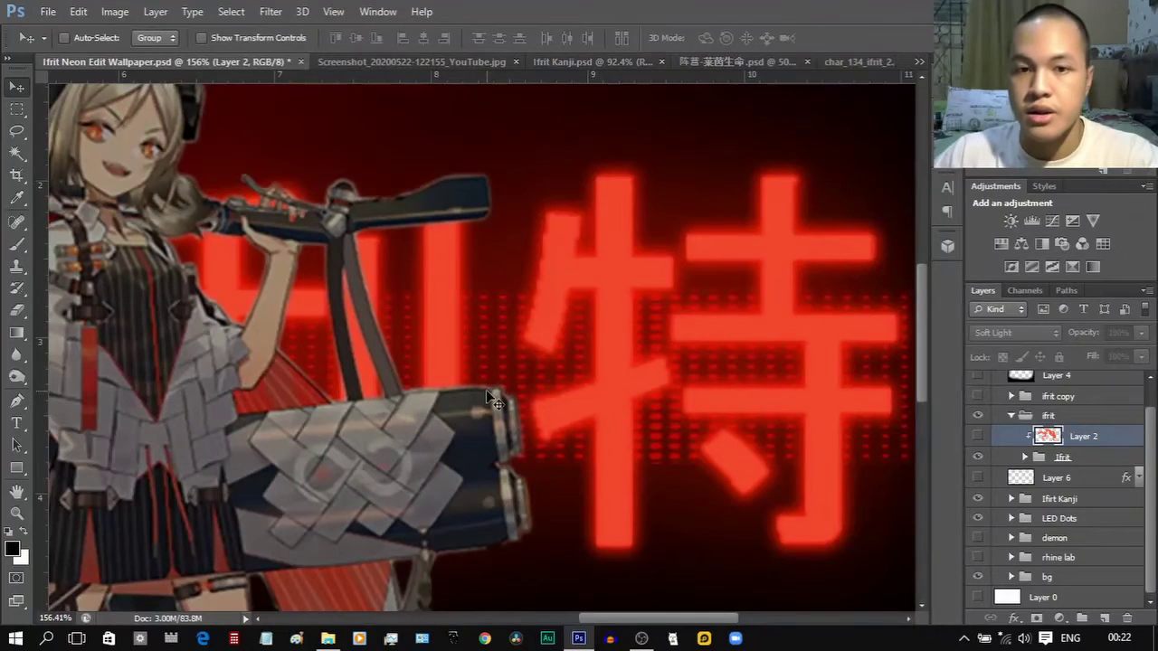
pyautogui.moveTo(567, 330); pyautogui.dragTo(515, 333)
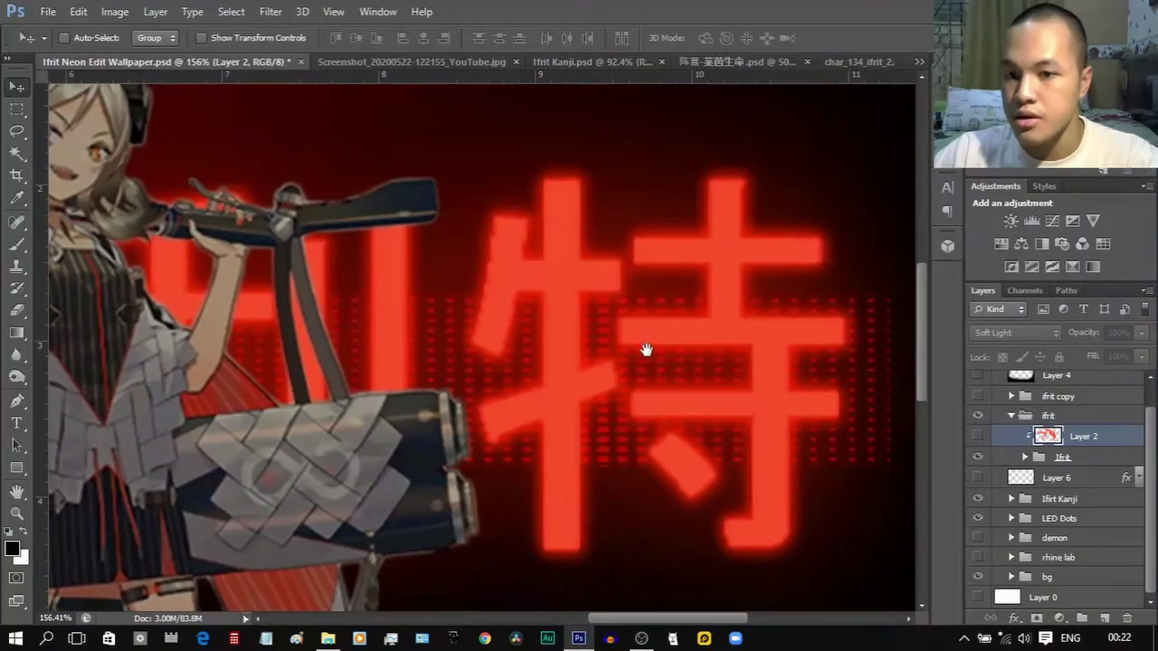
pyautogui.moveTo(655, 352); pyautogui.dragTo(710, 368)
pyautogui.moveTo(787, 434); pyautogui.dragTo(821, 445)
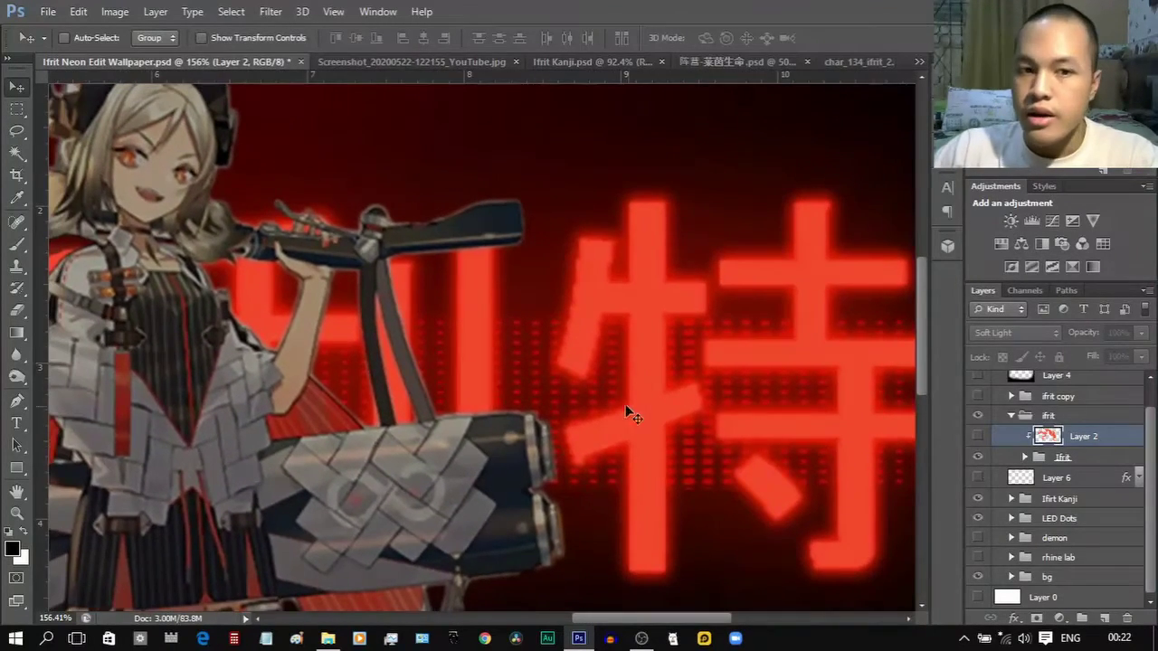
pyautogui.moveTo(630, 413); pyautogui.dragTo(700, 422)
pyautogui.moveTo(594, 416); pyautogui.dragTo(651, 426)
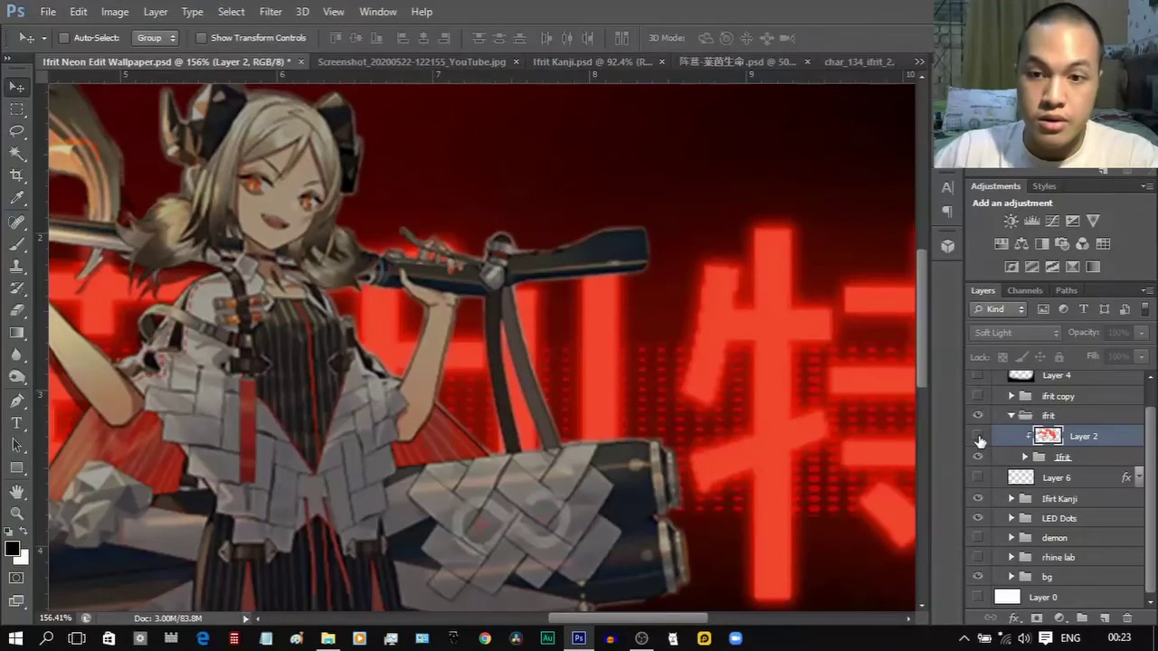
# Show Layer 2 again, collapse the ifrit group, and show the demon group behind the kanji.
pyautogui.click(979, 438)
pyautogui.moveTo(520, 366); pyautogui.dragTo(611, 312)
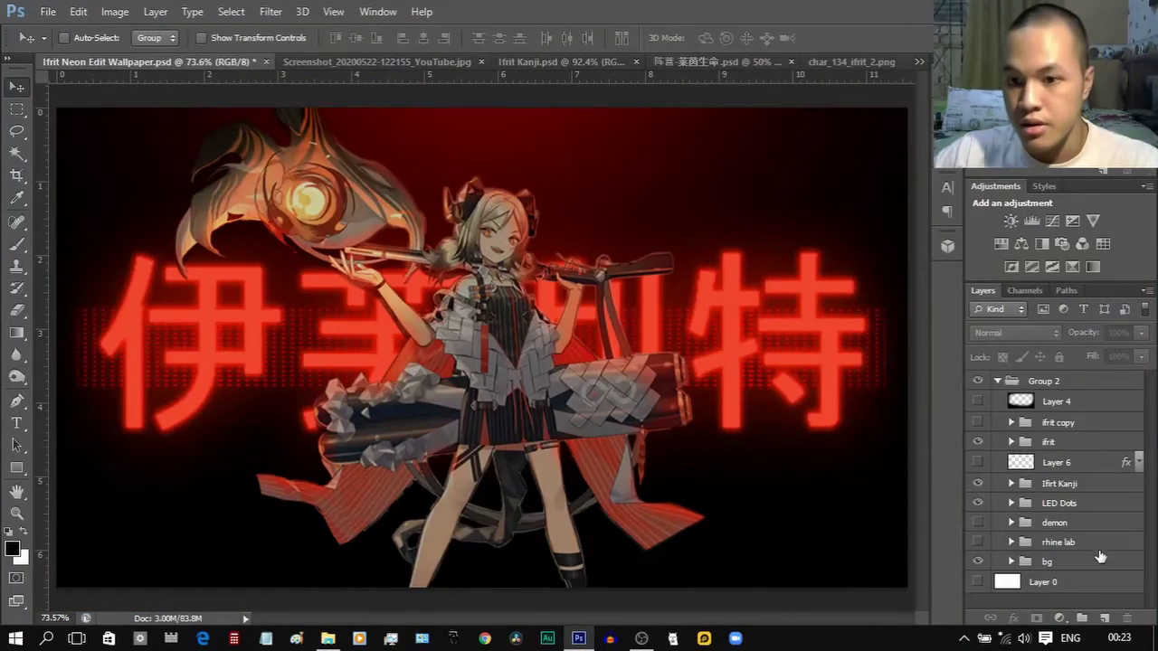
pyautogui.click(978, 523)
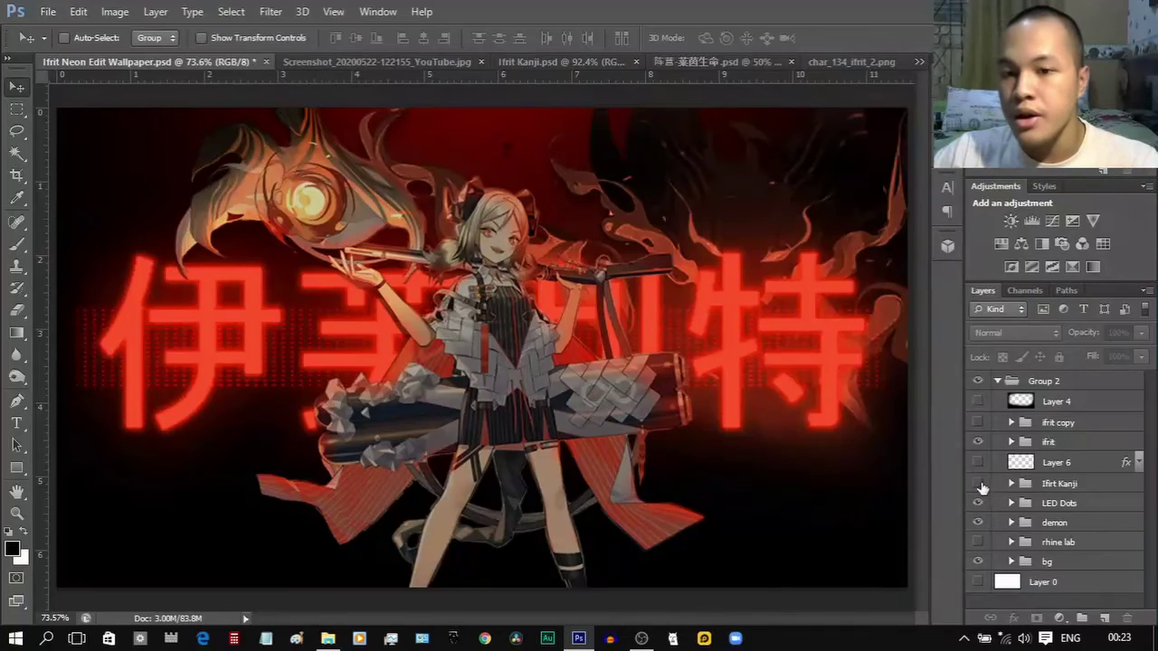
# Hide the kanji, LED Dots and ifrit groups to view the demon alone on the background, and show them again.
pyautogui.click(977, 483)
pyautogui.click(979, 503)
pyautogui.click(977, 441)
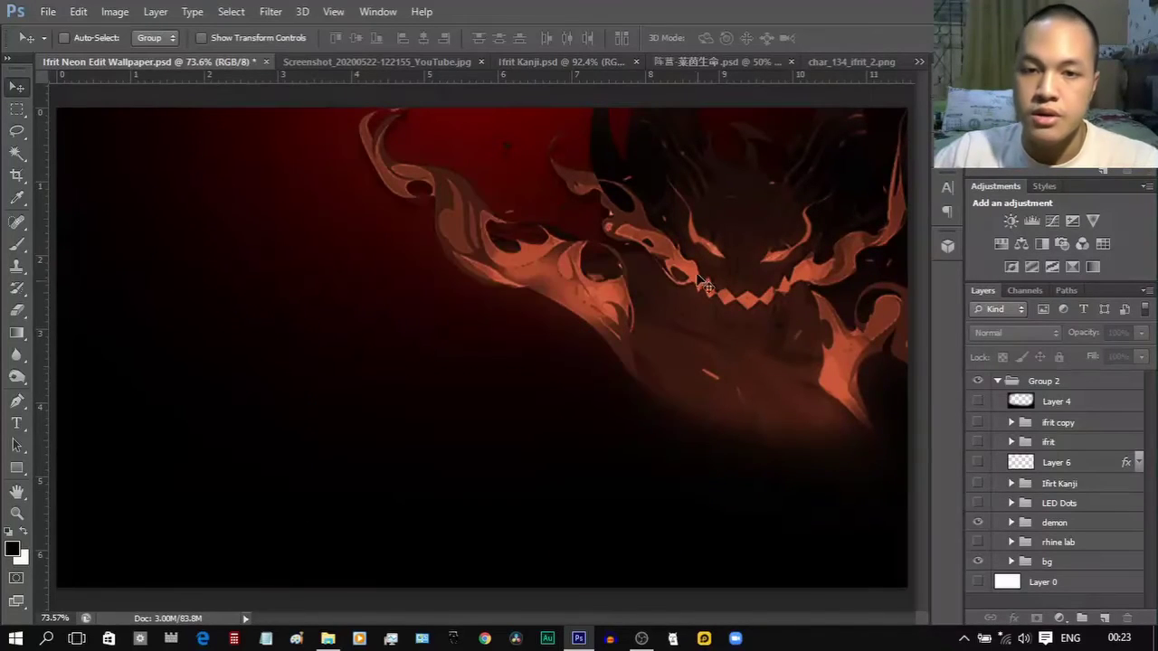
pyautogui.click(977, 503)
pyautogui.click(978, 482)
pyautogui.click(977, 441)
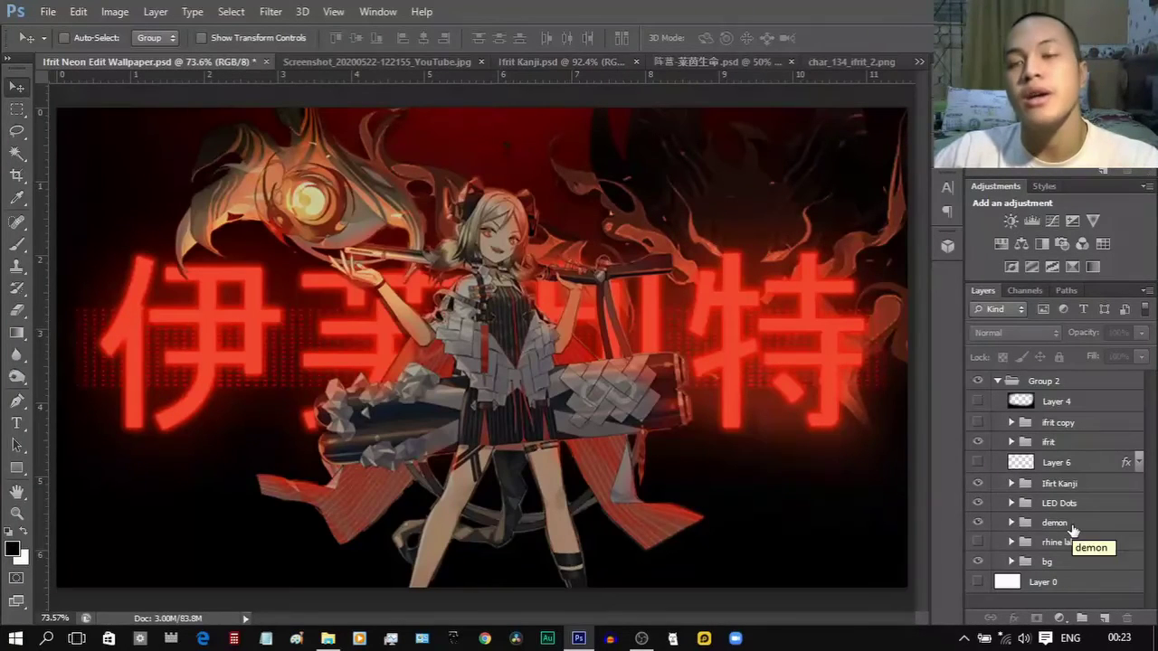
# Try the demon group above the kanji, undo the move, and look closely at the demon behind the kanji.
pyautogui.moveTo(1073, 531); pyautogui.dragTo(1076, 459)
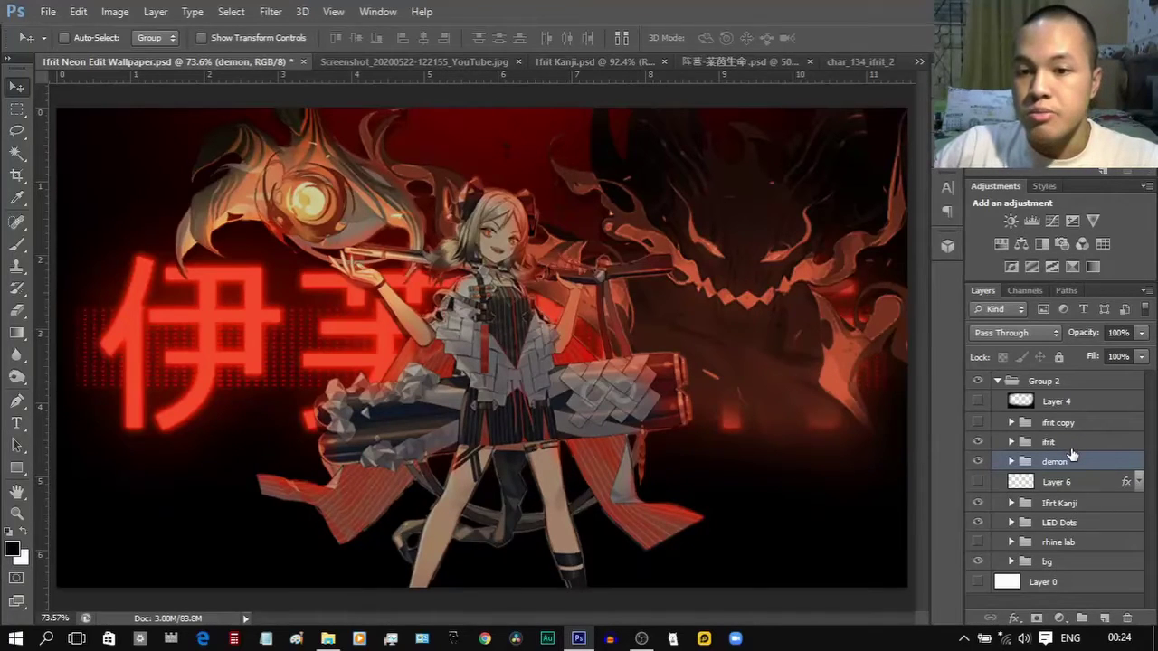
pyautogui.hotkey('ctrl', 'z')
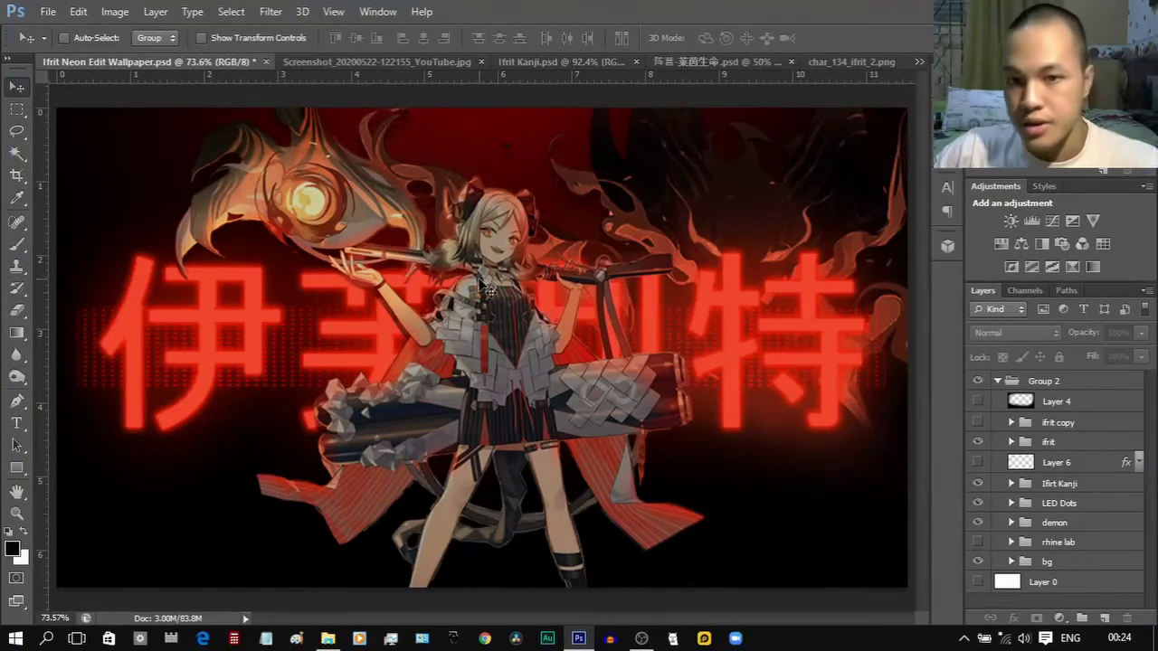
pyautogui.scroll(5, 800, 208)
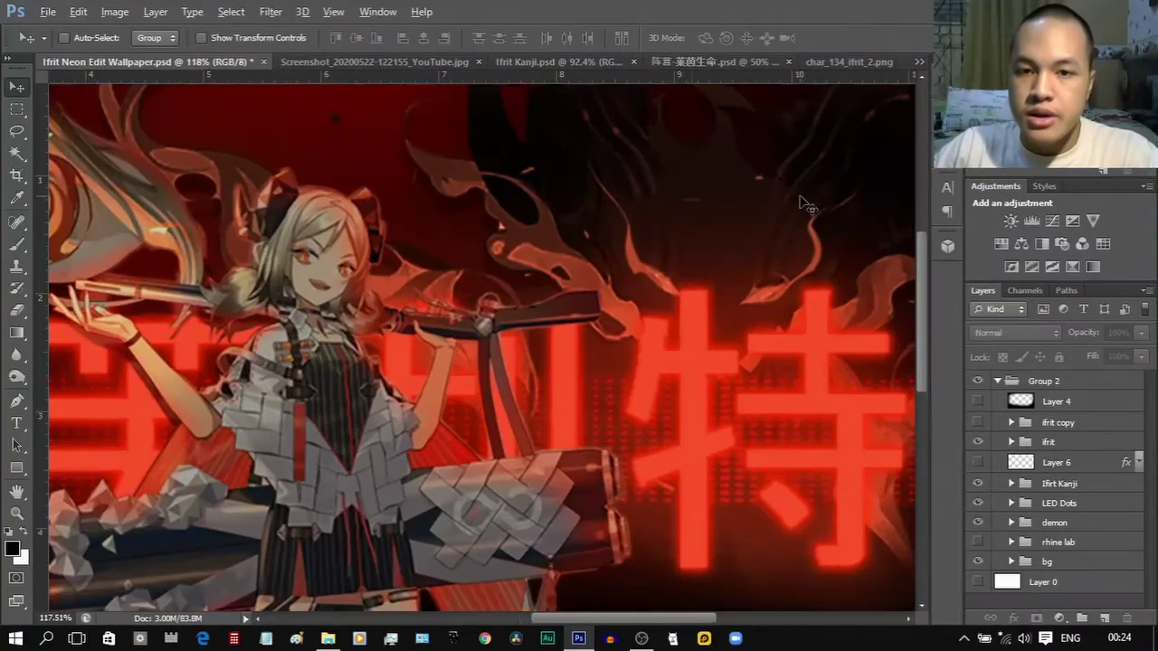
pyautogui.scroll(-5, 801, 208)
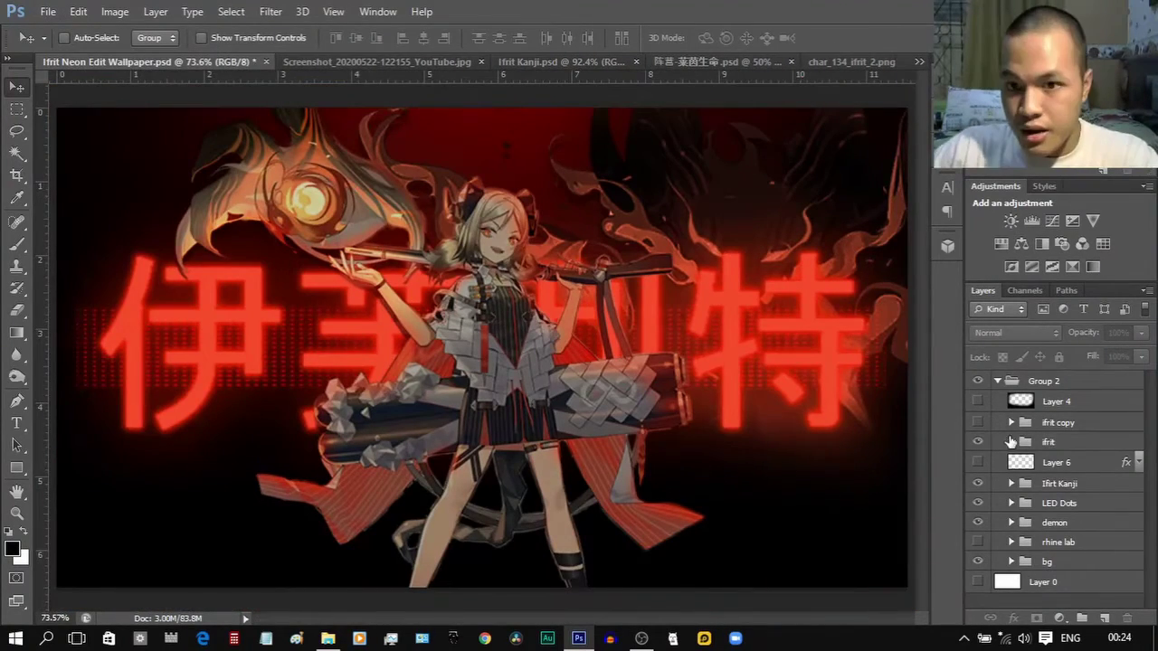
# Expand the ifrit group and its nested groups, and hide the lowest char_134 layer to see the character without the eye creature.
pyautogui.click(1011, 441)
pyautogui.scroll(-1, 1031, 461)
pyautogui.click(1025, 464)
pyautogui.scroll(-2, 1035, 471)
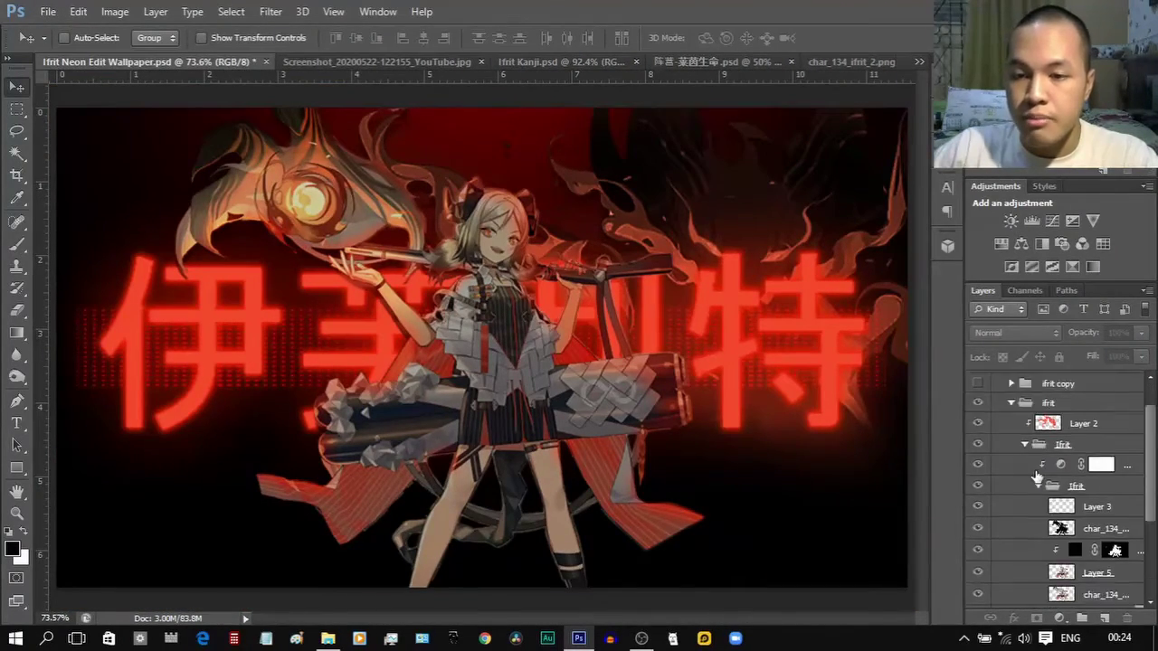
pyautogui.click(977, 513)
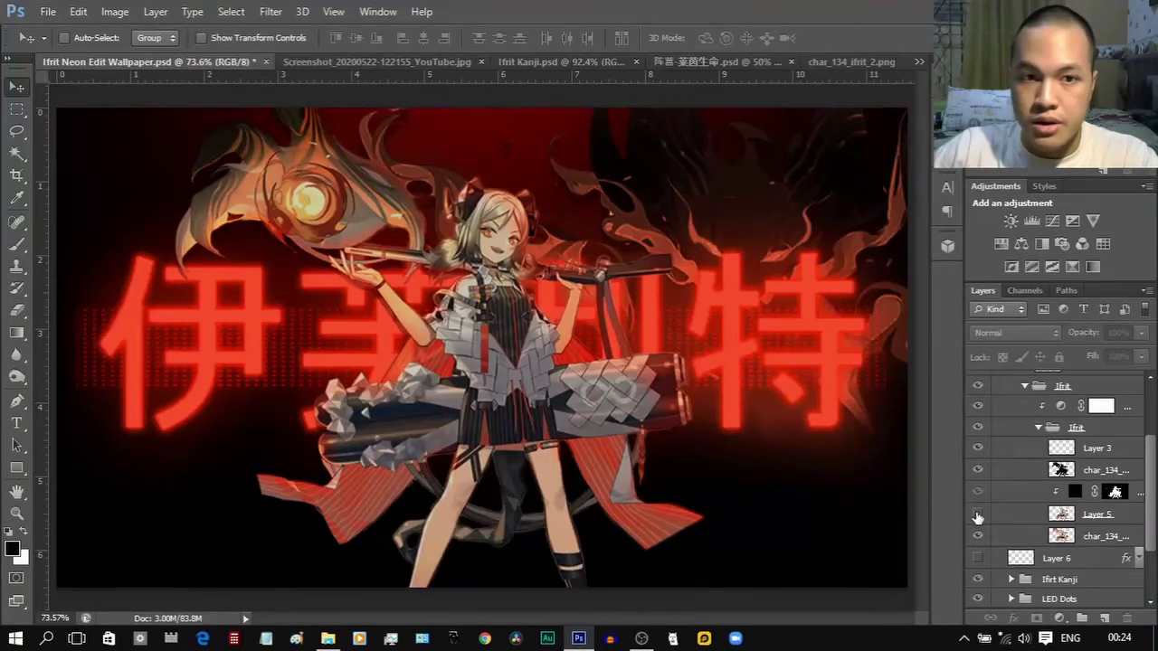
pyautogui.click(976, 535)
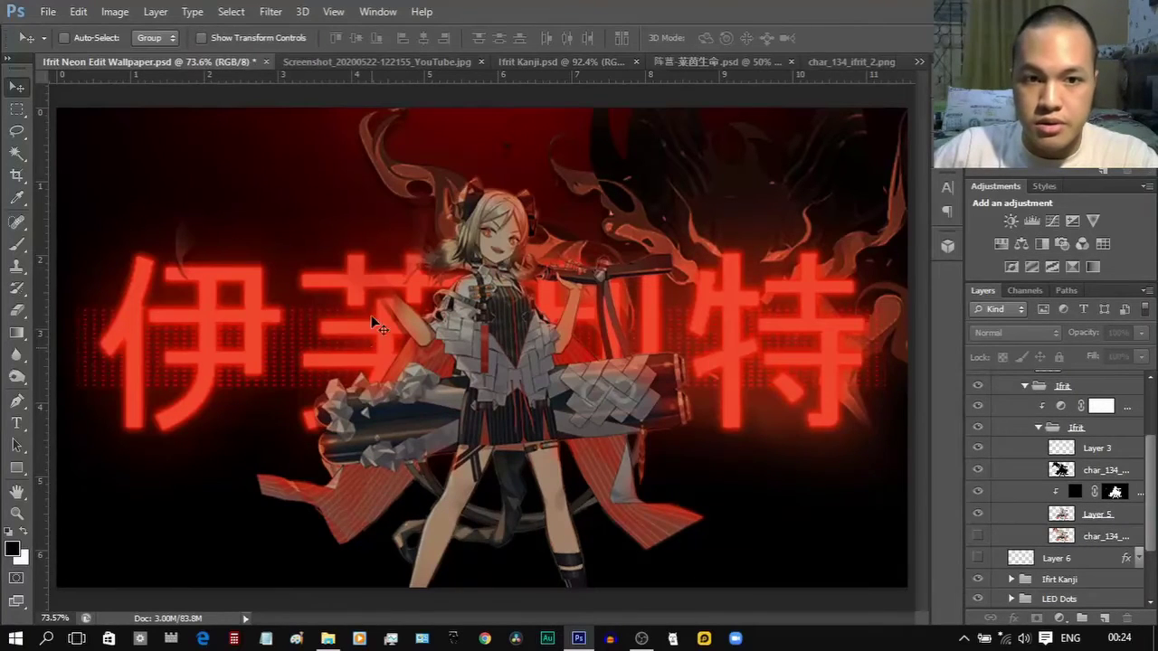
# Toggle the lowest char_134 layer to compare the eye creature and raised hand against the background, leaving the layer shown.
pyautogui.scroll(3, 260, 209)
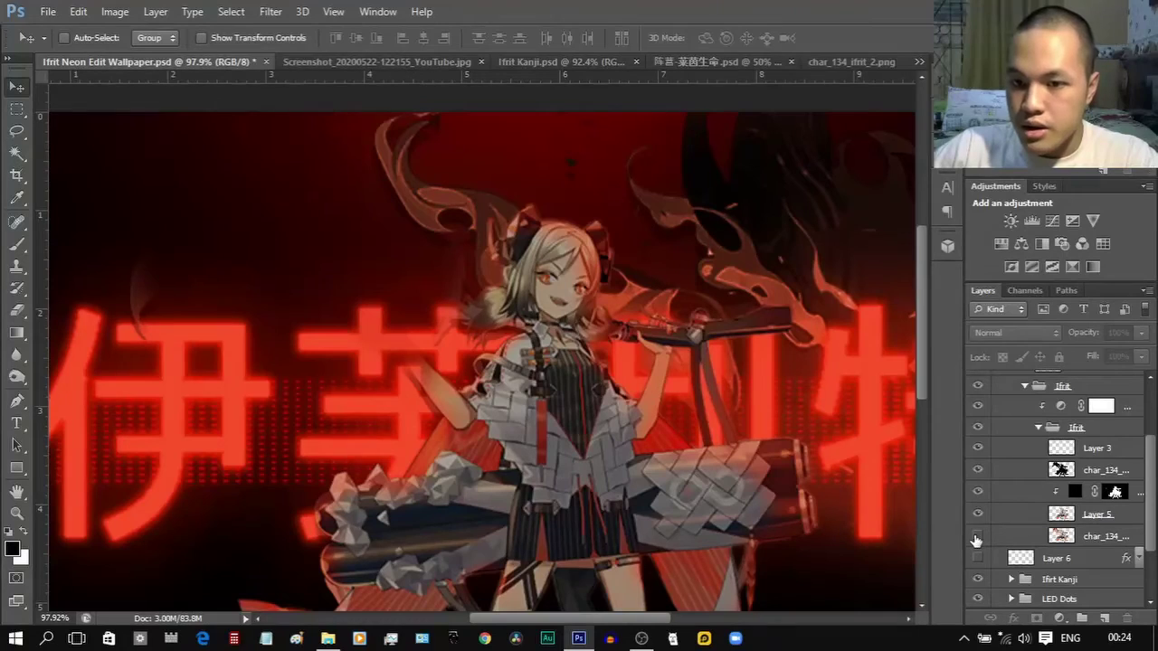
pyautogui.click(977, 536)
pyautogui.click(977, 536)
pyautogui.moveTo(772, 451)
pyautogui.mouseDown()
pyautogui.moveTo(720, 426)
pyautogui.moveTo(776, 451)
pyautogui.mouseUp()
pyautogui.click(977, 536)
pyautogui.moveTo(327, 354); pyautogui.dragTo(413, 394)
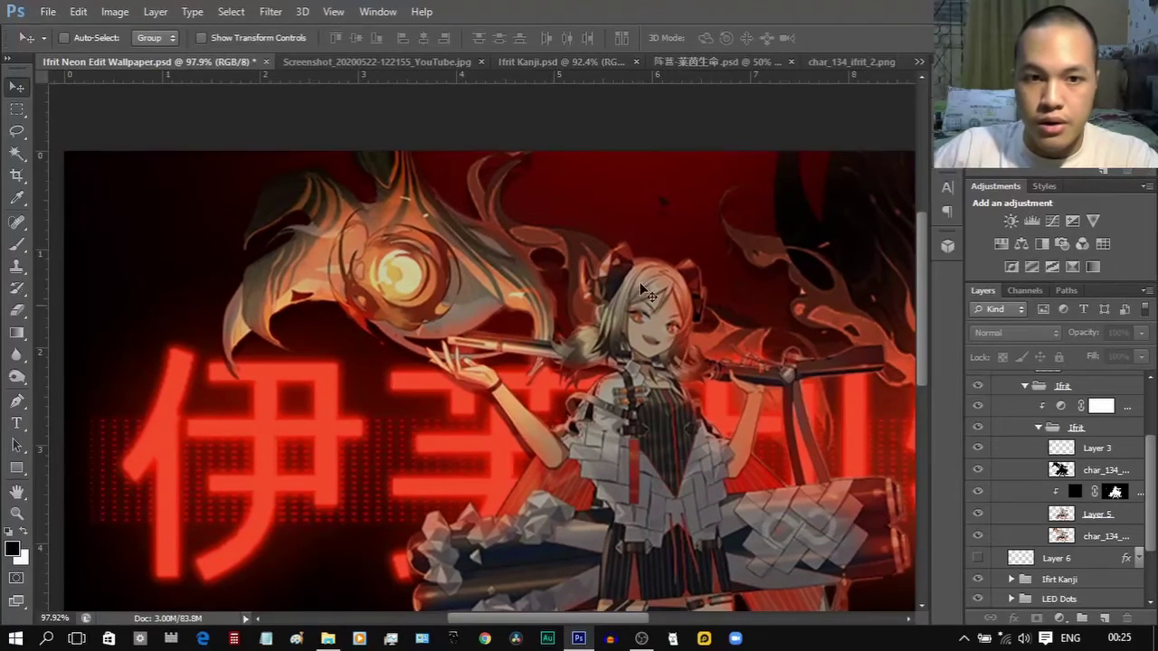
pyautogui.moveTo(585, 341); pyautogui.dragTo(503, 344)
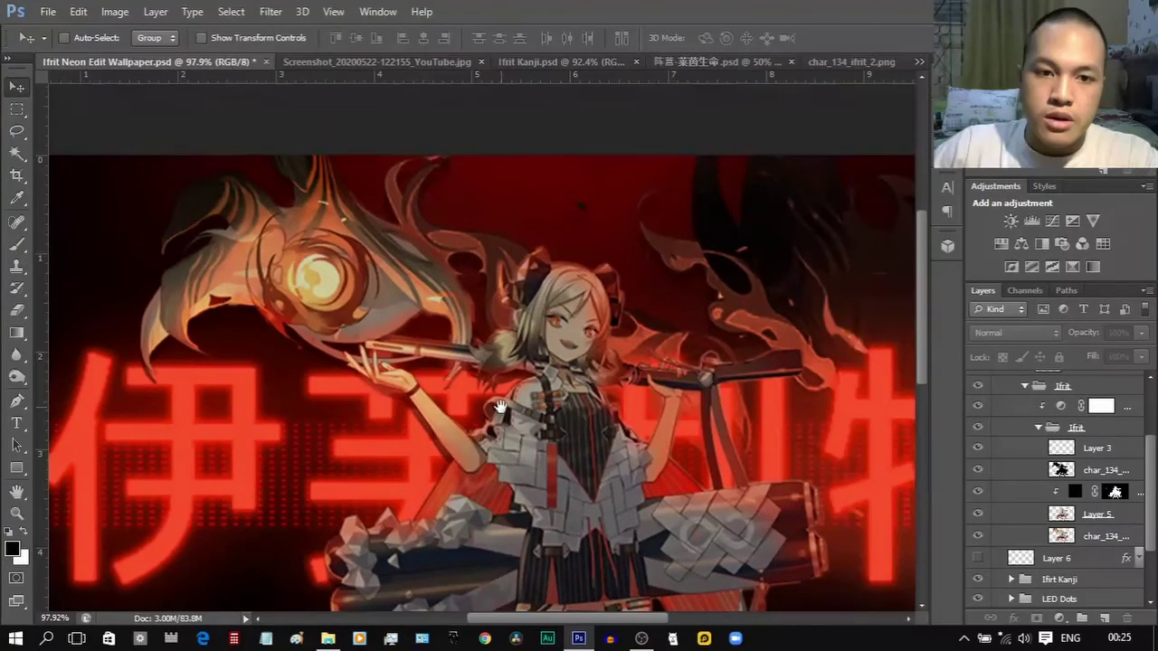
pyautogui.moveTo(500, 406); pyautogui.dragTo(648, 433)
# Try an ellipse shape over the creature's glowing eye, undo it, and return to the Move tool.
pyautogui.click(16, 468)
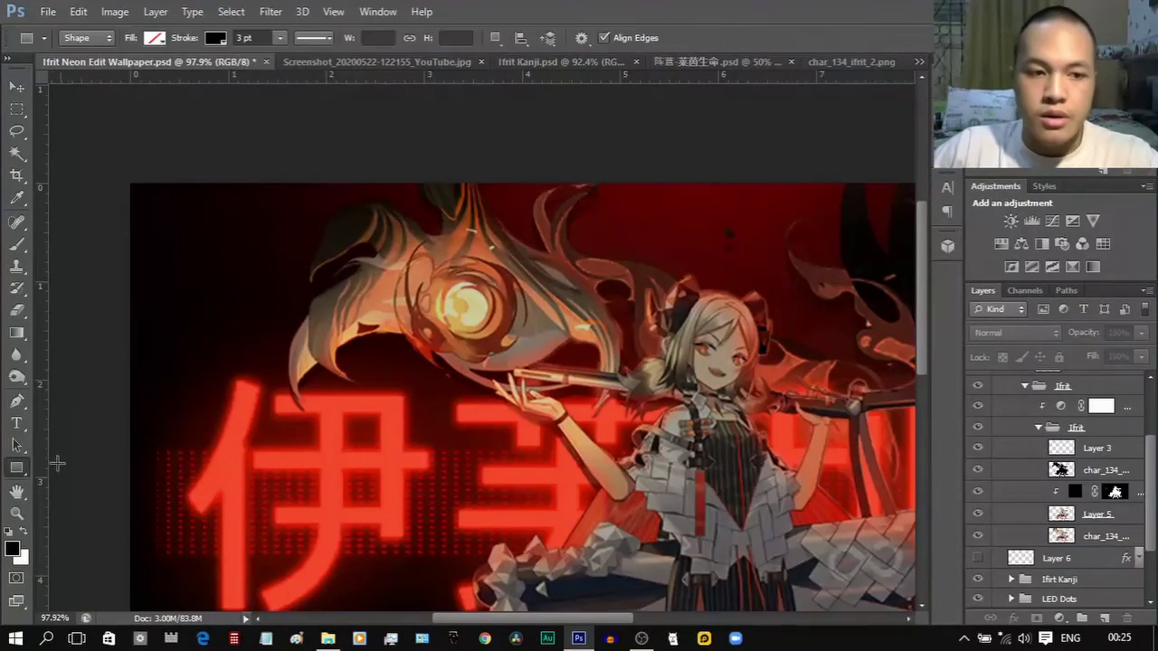
pyautogui.moveTo(56, 463); pyautogui.dragTo(99, 502)
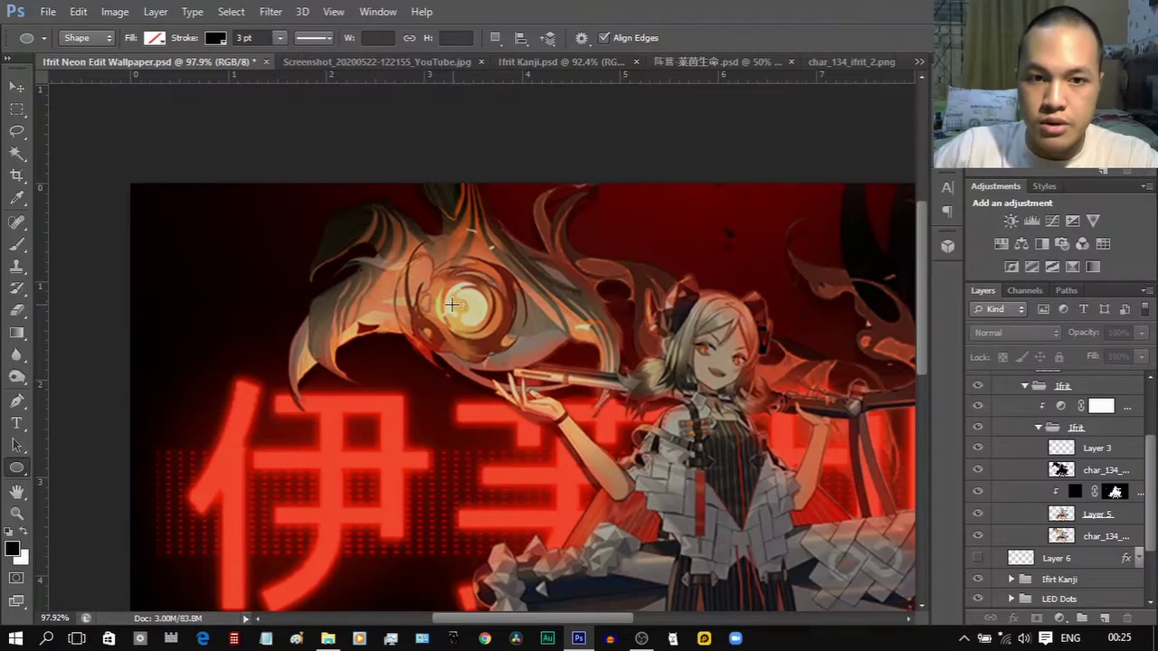
pyautogui.moveTo(451, 305)
pyautogui.mouseDown()
pyautogui.moveTo(552, 357)
pyautogui.moveTo(664, 456)
pyautogui.moveTo(651, 512)
pyautogui.mouseUp()
pyautogui.hotkey('ctrl', 'z')
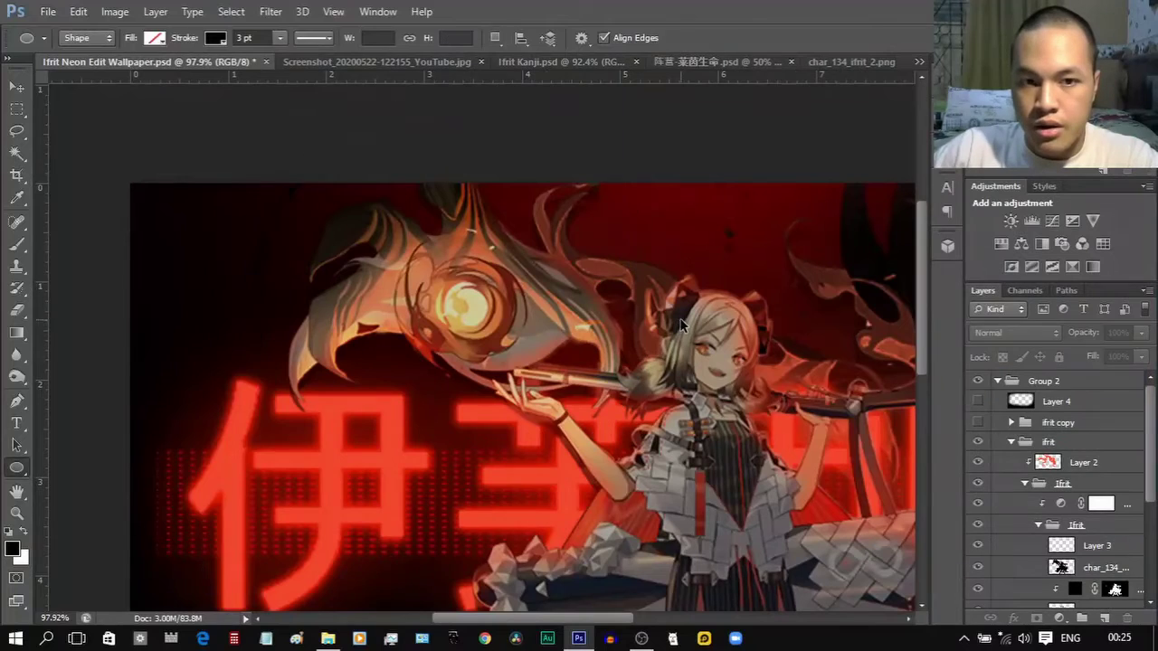
pyautogui.moveTo(411, 348); pyautogui.dragTo(306, 309)
pyautogui.press('v')
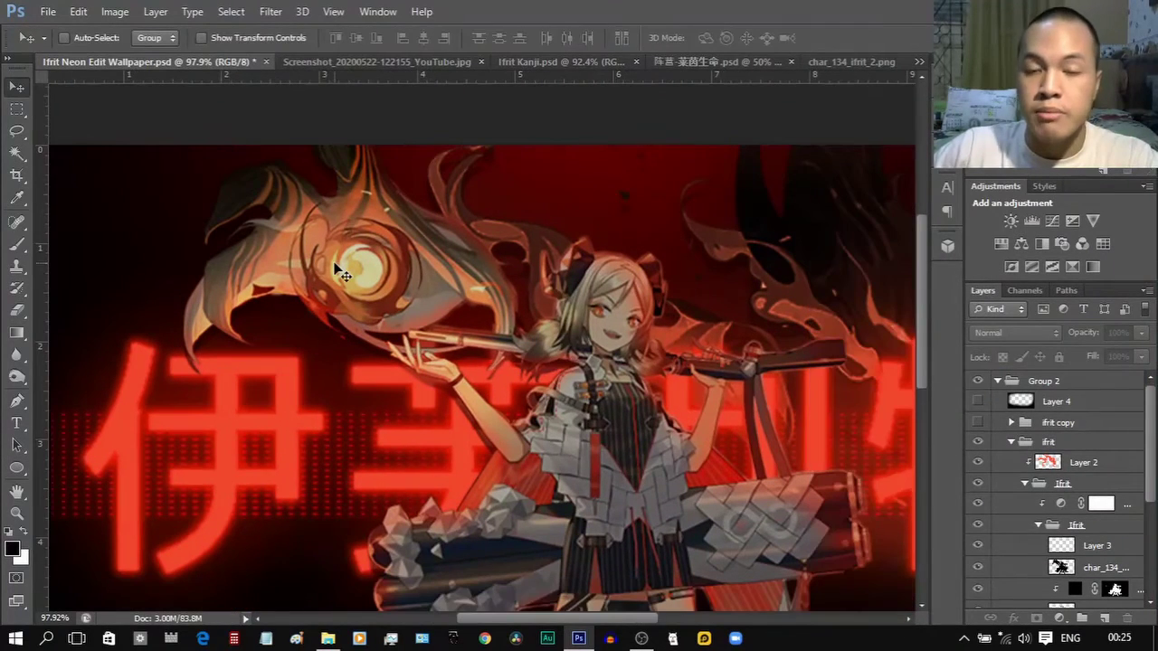
# Examine the lighting and shading on the character's raised hand, arm and face near the glowing eye.
pyautogui.scroll(-2, 342, 273)
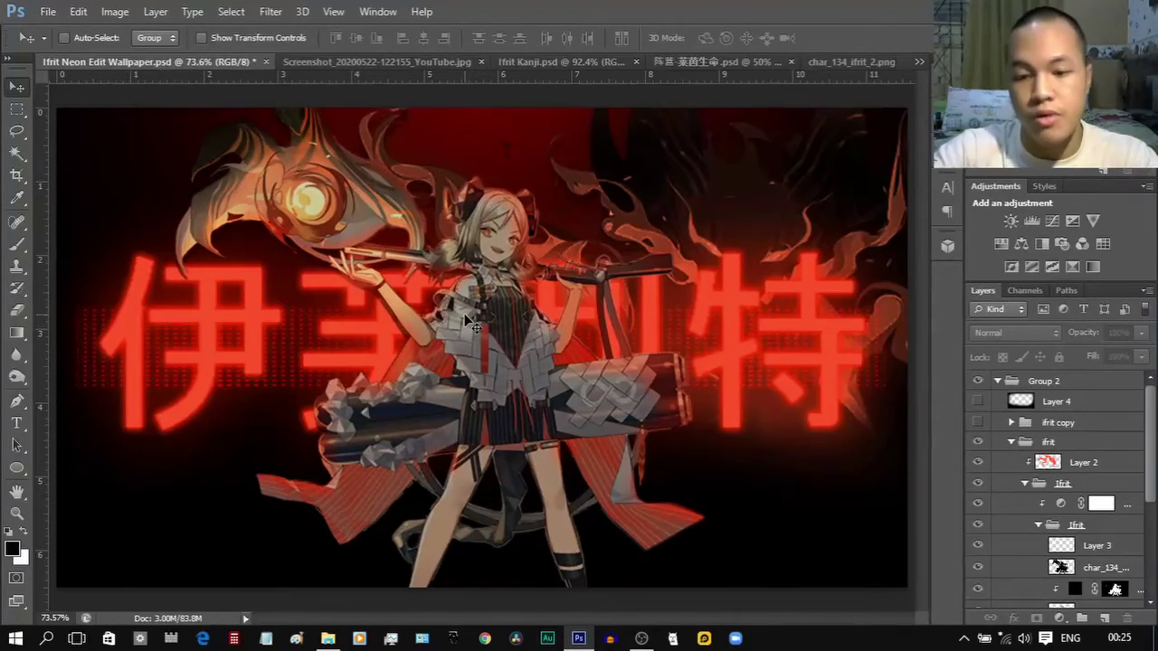
pyautogui.scroll(2, 327, 335)
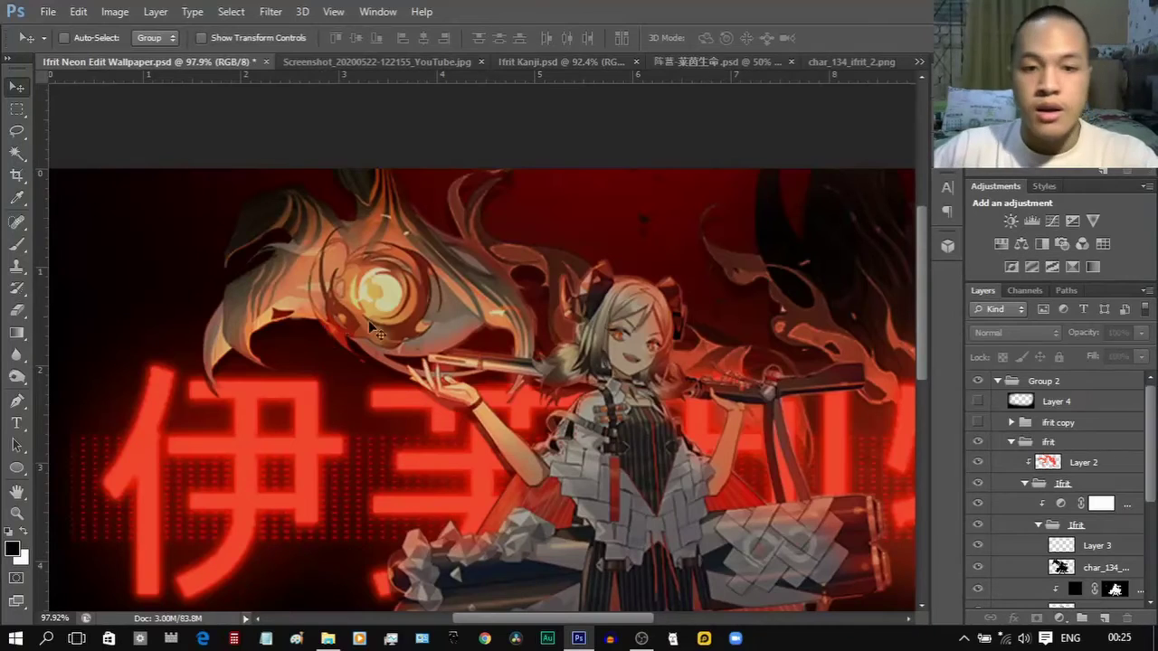
pyautogui.scroll(5, 523, 413)
pyautogui.moveTo(581, 474); pyautogui.dragTo(539, 443)
pyautogui.moveTo(459, 378); pyautogui.dragTo(523, 401)
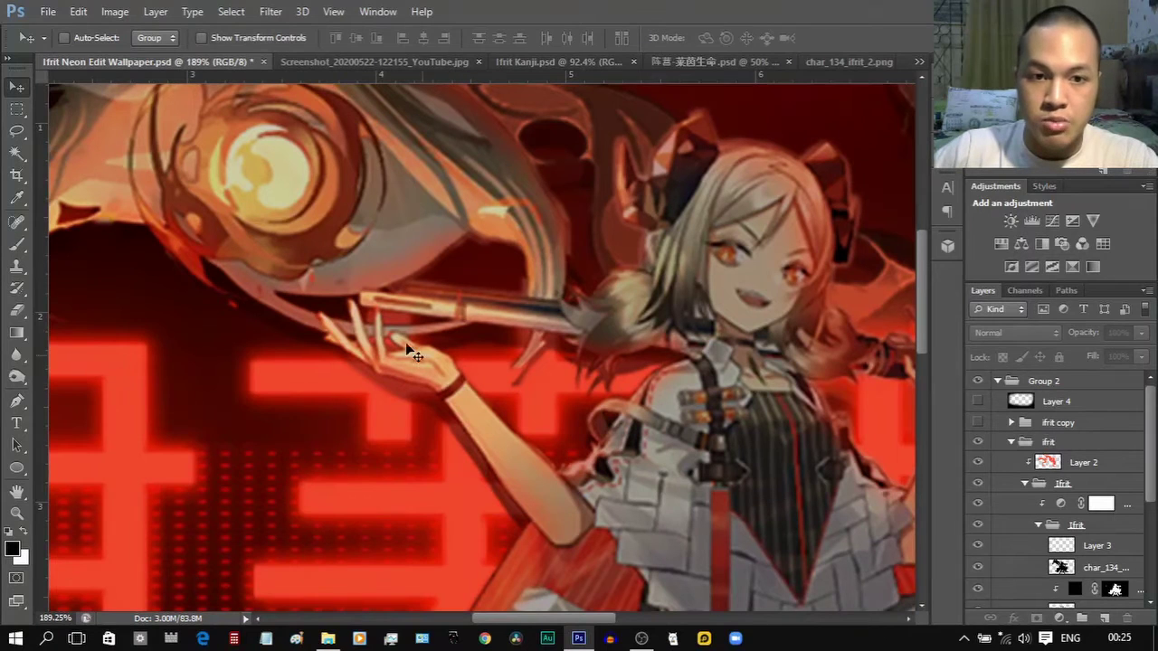
pyautogui.scroll(-2, 545, 453)
pyautogui.hscroll(2, 545, 452)
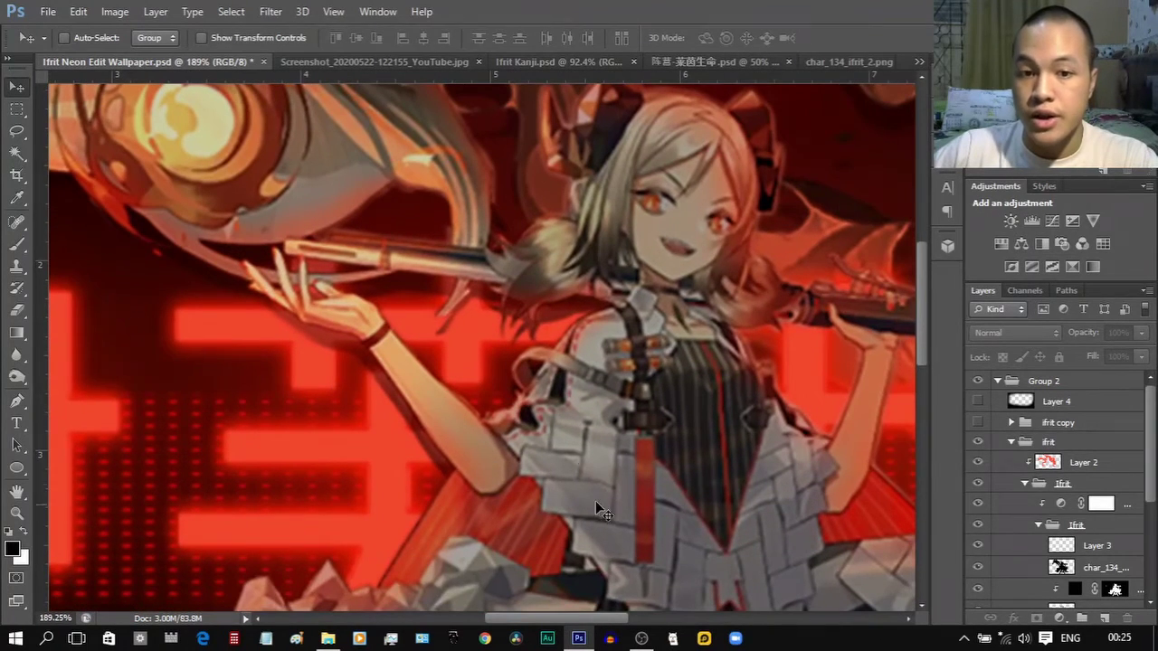
pyautogui.scroll(1, 579, 457)
pyautogui.hscroll(-3, 578, 456)
# Hide the lowest char_134 layer to inspect the arm's cut-off edge, show it again, and view the whole wallpaper.
pyautogui.scroll(-3, 1038, 534)
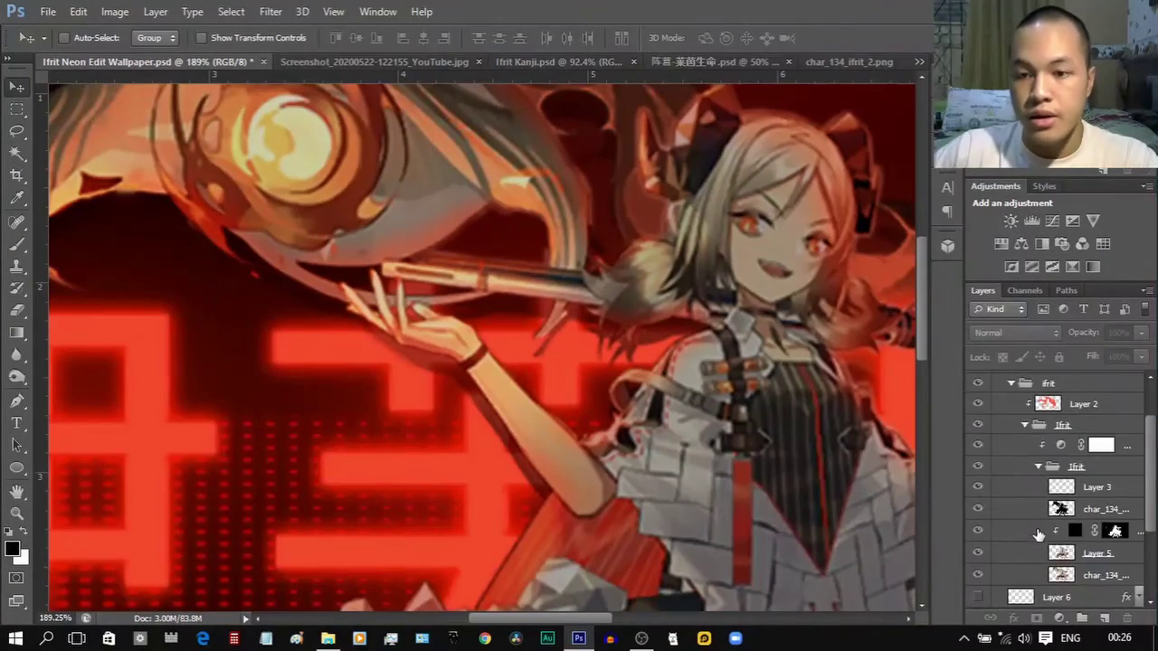
pyautogui.click(978, 552)
pyautogui.click(978, 575)
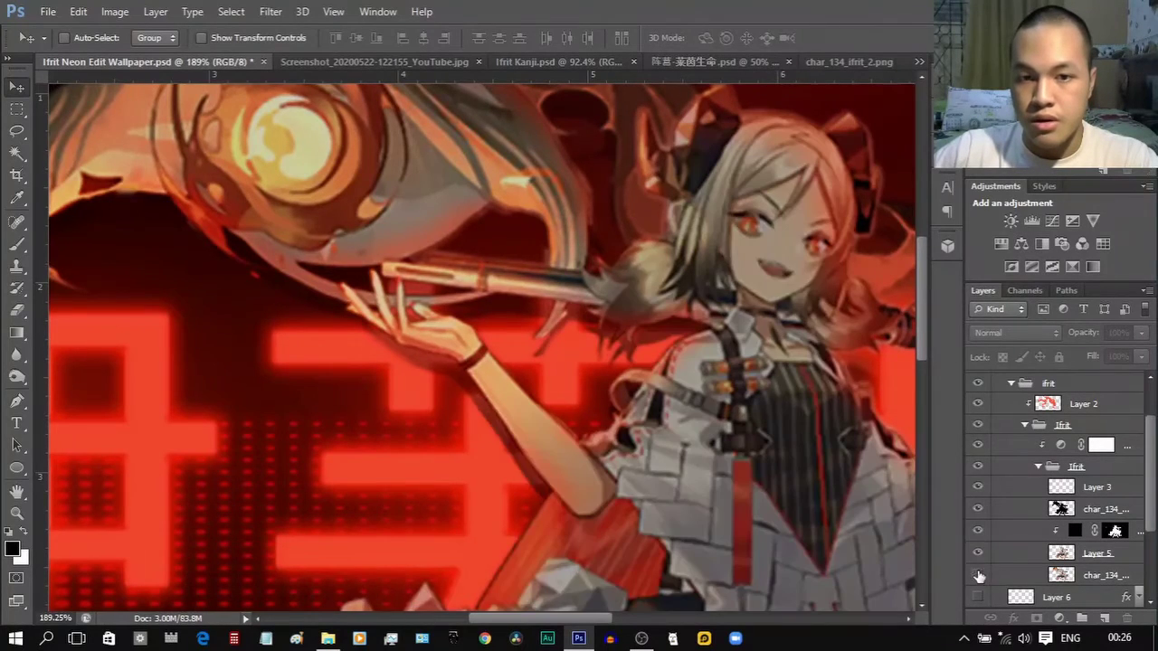
pyautogui.click(978, 530)
pyautogui.hscroll(2, 486, 469)
pyautogui.scroll(1, 485, 468)
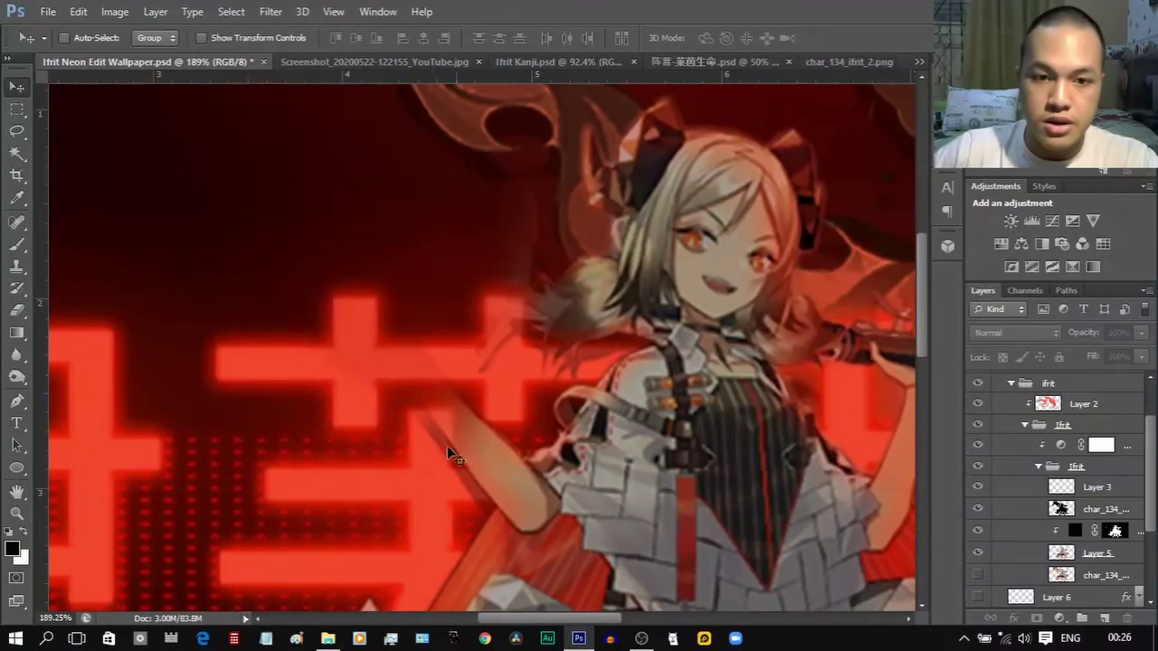
pyautogui.scroll(2, 432, 371)
pyautogui.hscroll(2, 431, 371)
pyautogui.moveTo(541, 349); pyautogui.dragTo(832, 284)
pyautogui.click(975, 575)
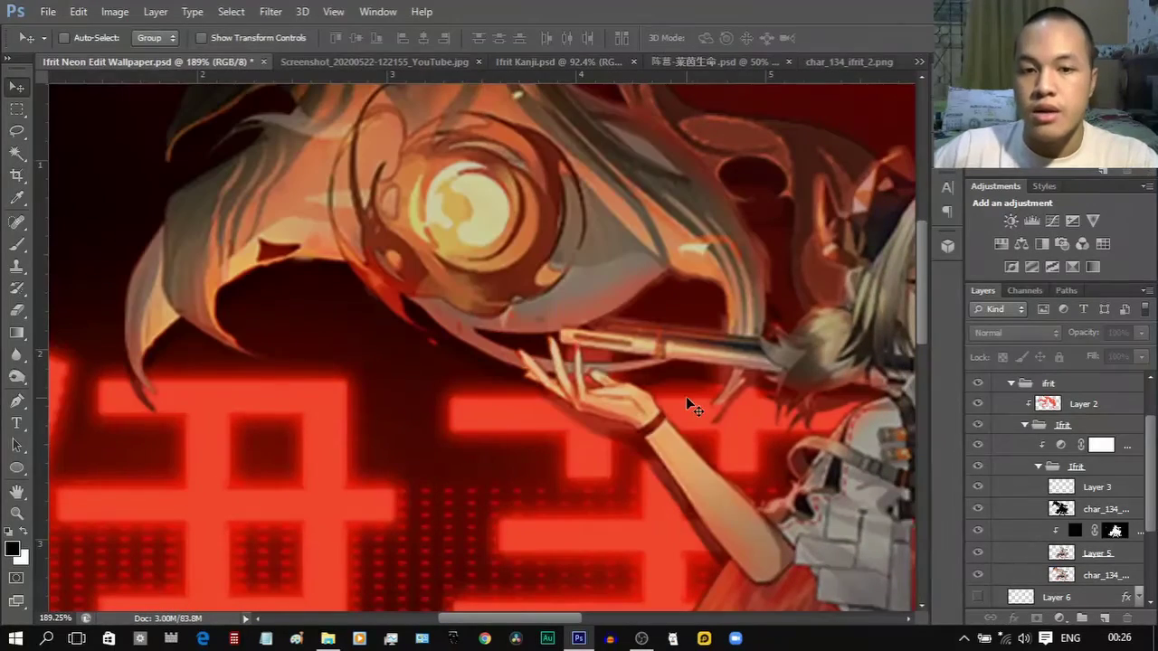
pyautogui.hotkey('ctrl', '0')
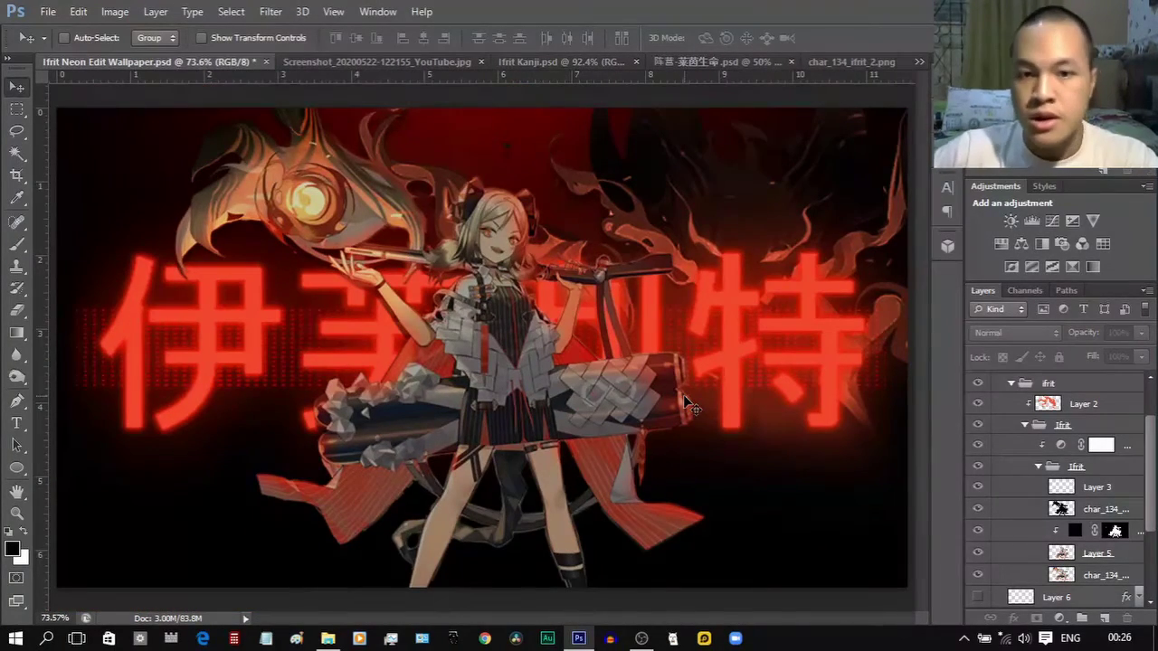
# Collapse the ifrit group, show the rhine lab group, and hide the ifrit, kanji, LED Dots and demon groups to isolate its logo.
pyautogui.click(1010, 383)
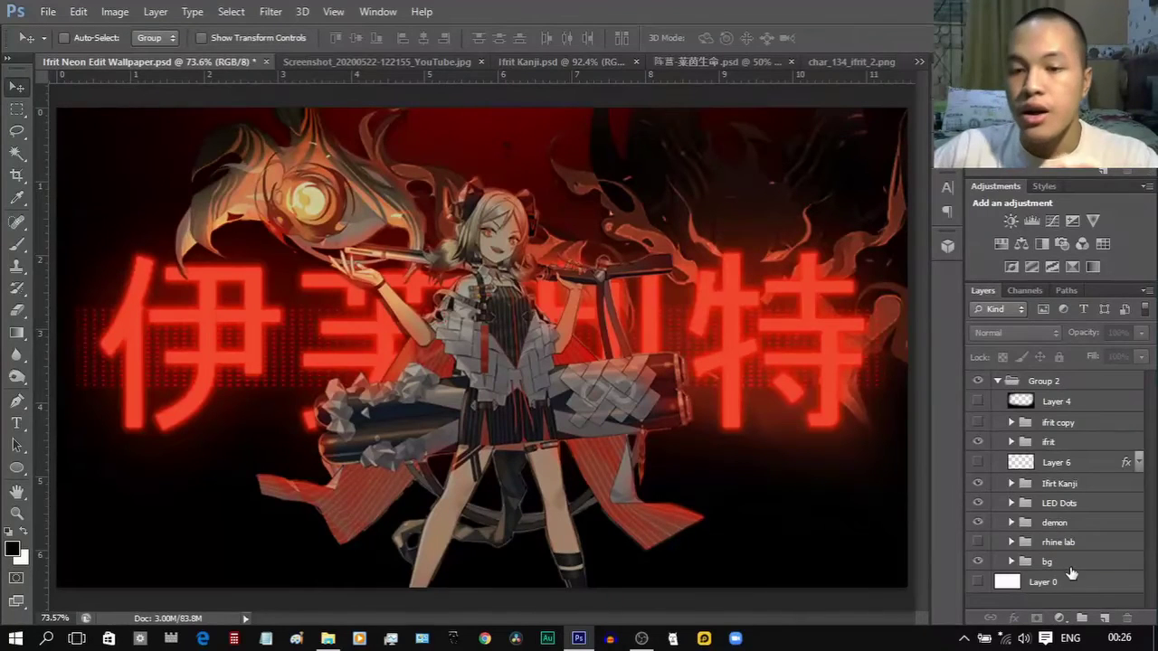
pyautogui.click(976, 546)
pyautogui.click(977, 545)
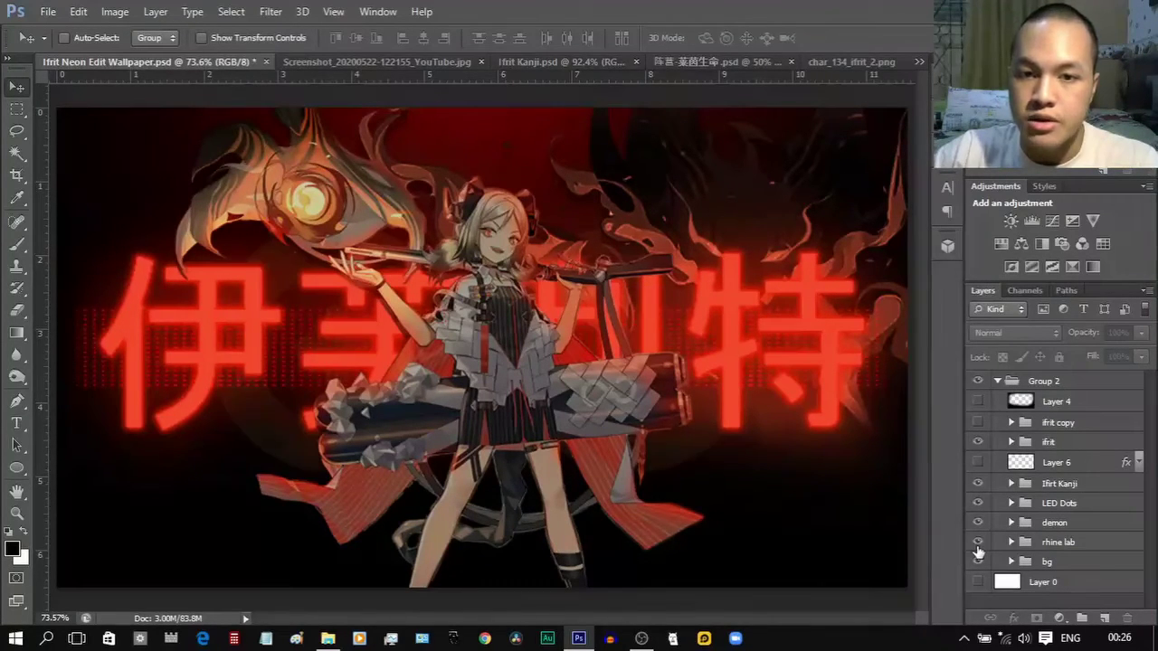
pyautogui.scroll(4, 257, 331)
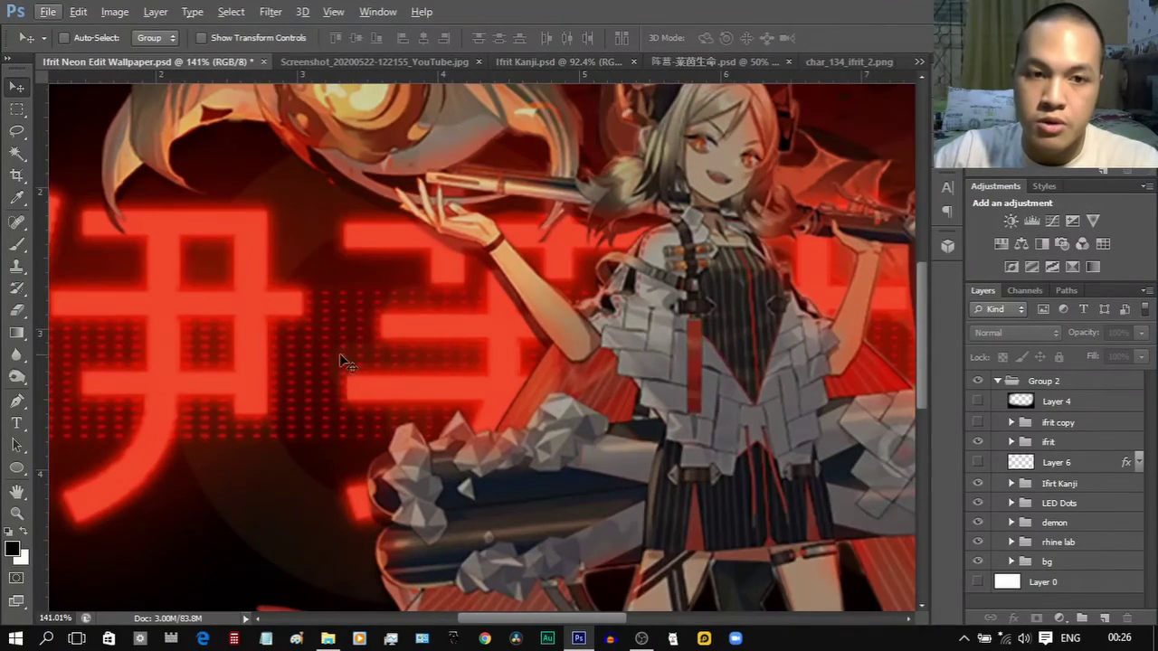
pyautogui.moveTo(339, 352); pyautogui.dragTo(445, 380)
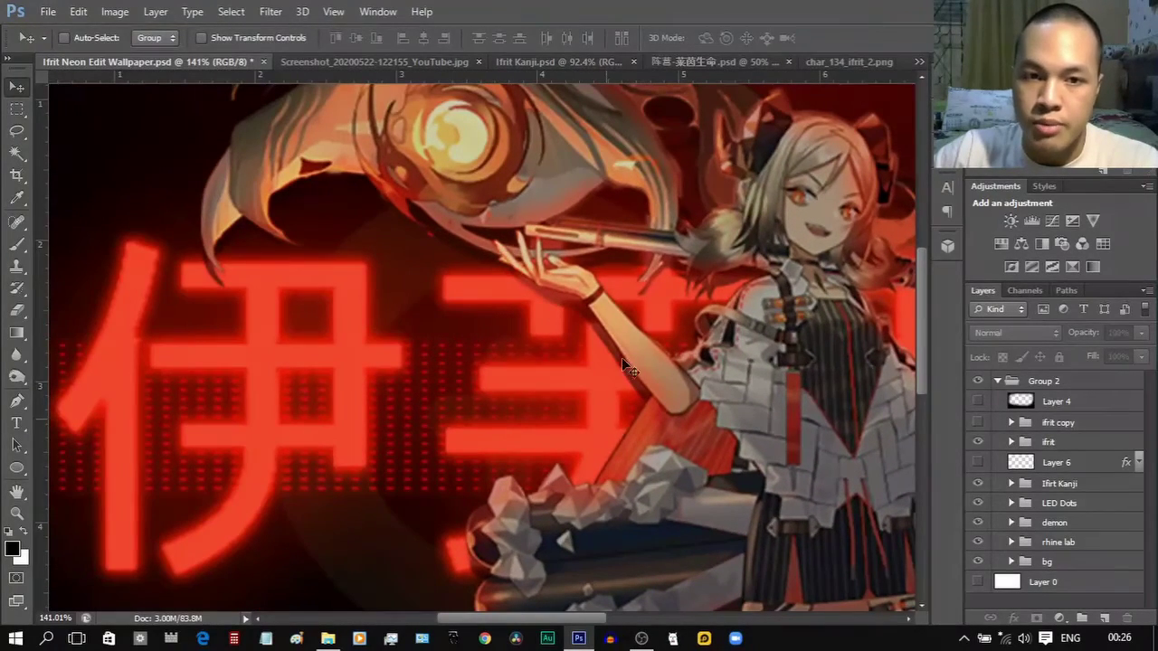
pyautogui.moveTo(656, 399); pyautogui.dragTo(571, 331)
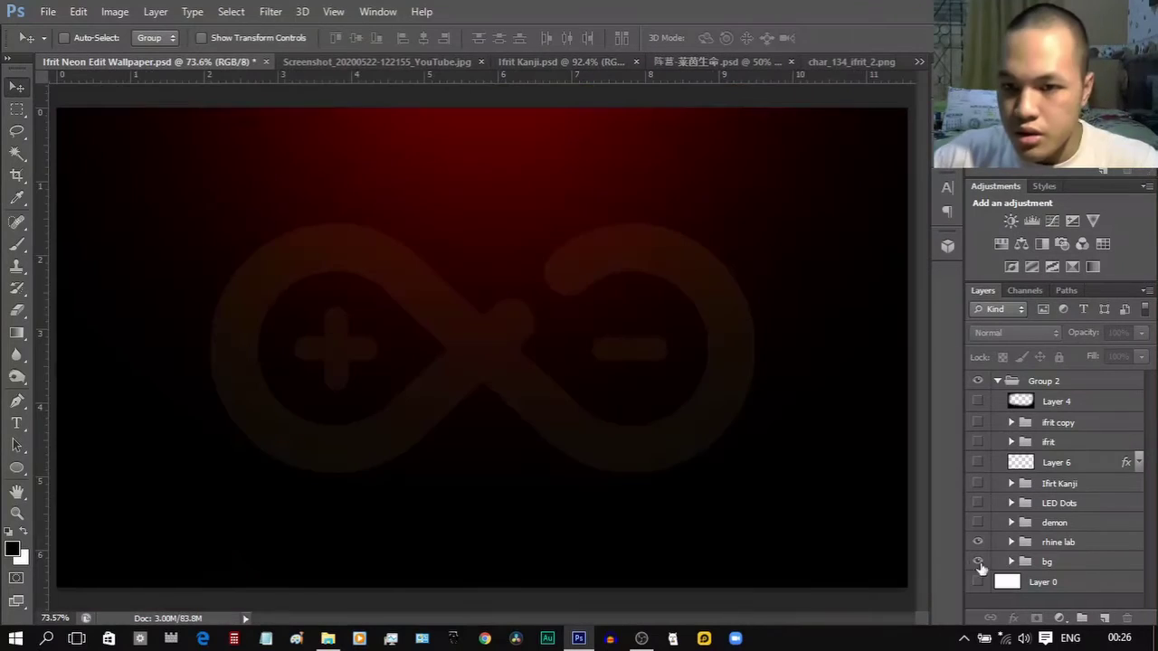
# Expand the rhine lab group, view the logo's source document, return to the wallpaper, and hide the logo's four clipped layers.
pyautogui.click(1011, 544)
pyautogui.scroll(-3, 1022, 509)
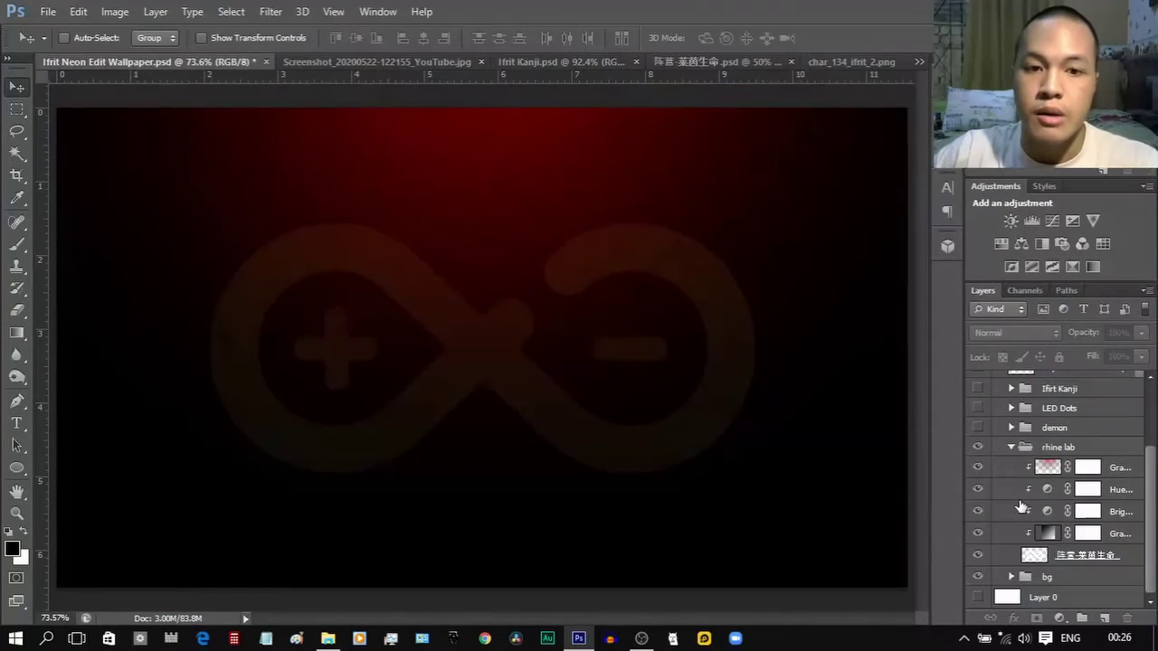
pyautogui.doubleClick(1036, 554)
pyautogui.scroll(2, 420, 303)
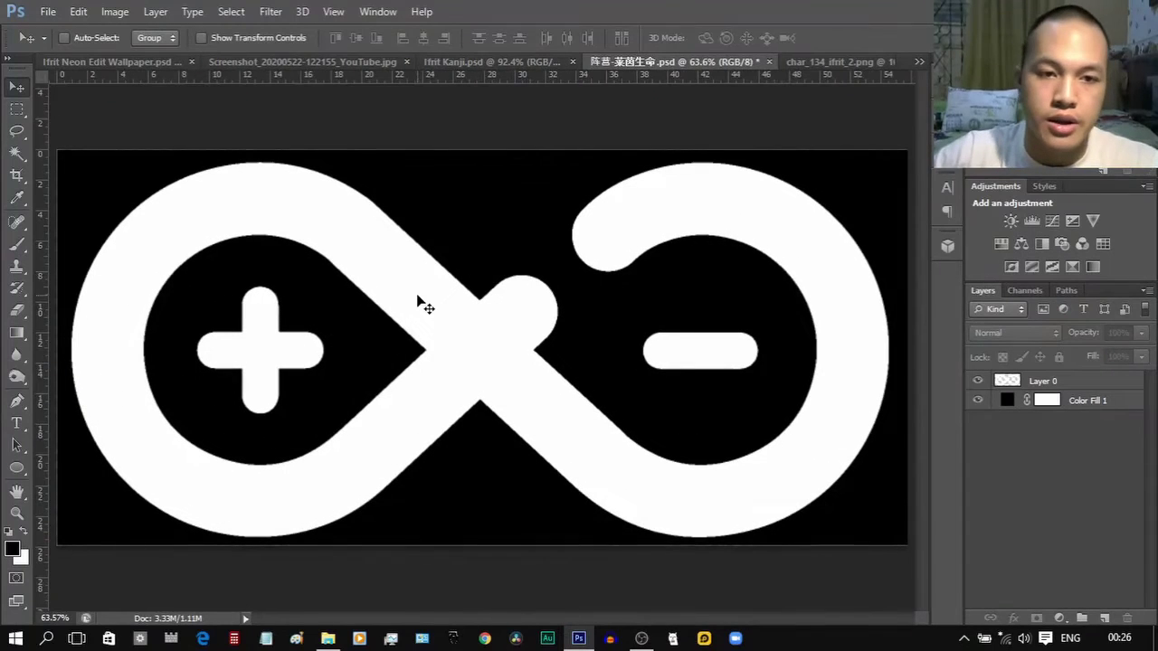
pyautogui.click(120, 63)
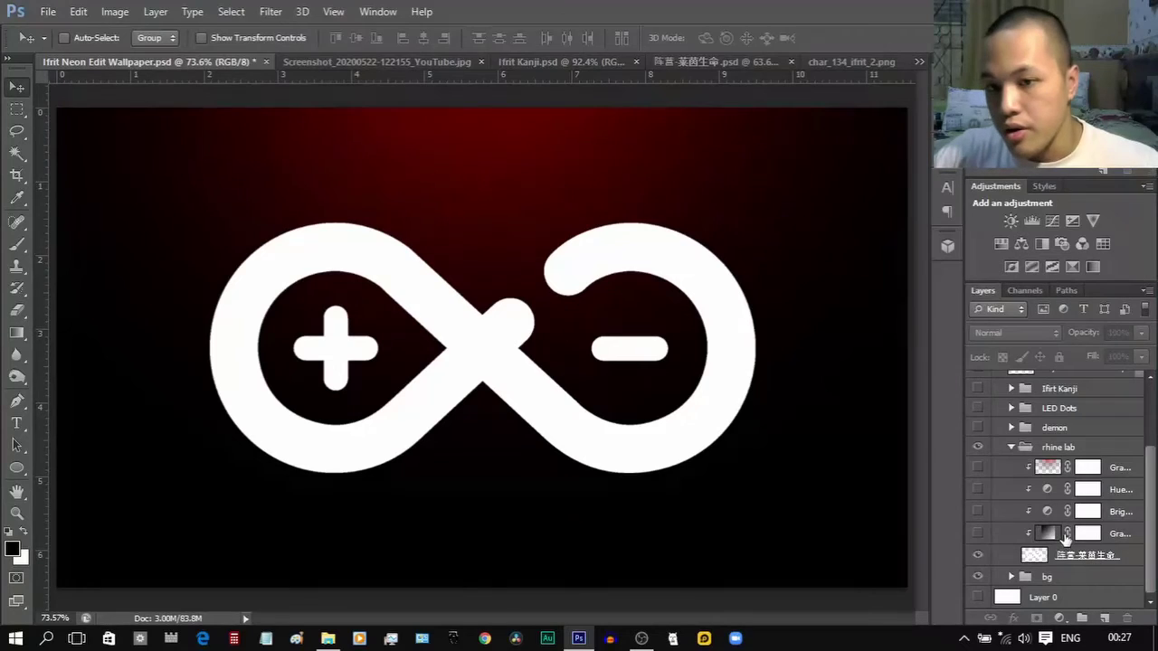
# Check the settings of the gradient fill clipped to the logo without changing them, and show the gradient layer.
pyautogui.doubleClick(1047, 534)
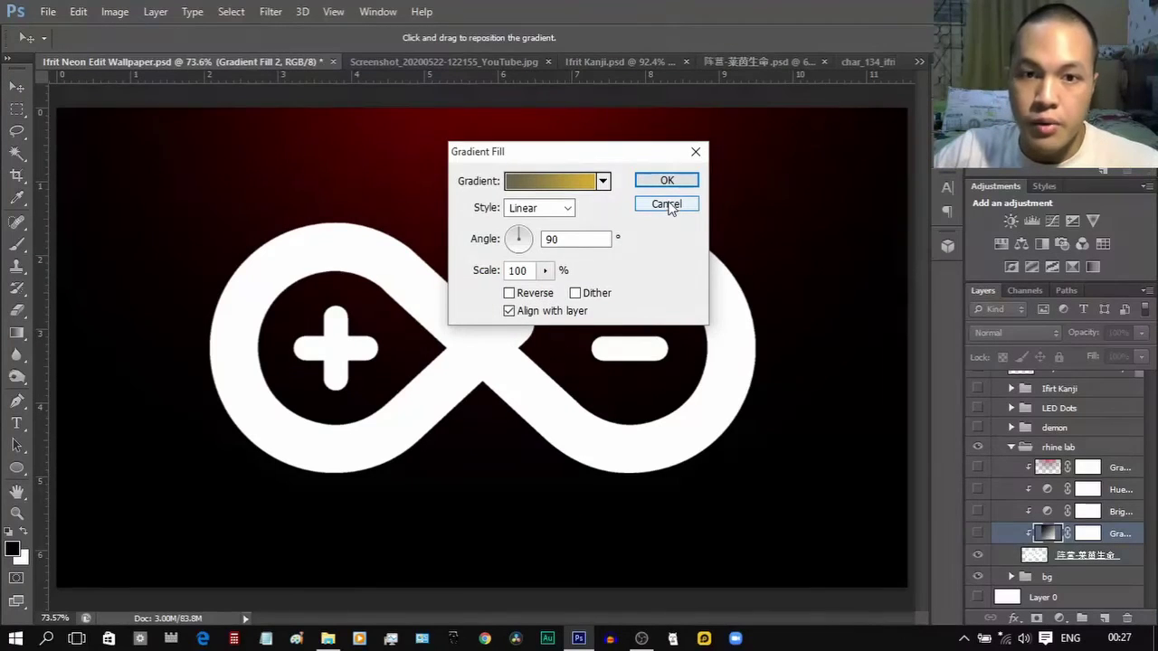
pyautogui.click(666, 204)
pyautogui.click(977, 533)
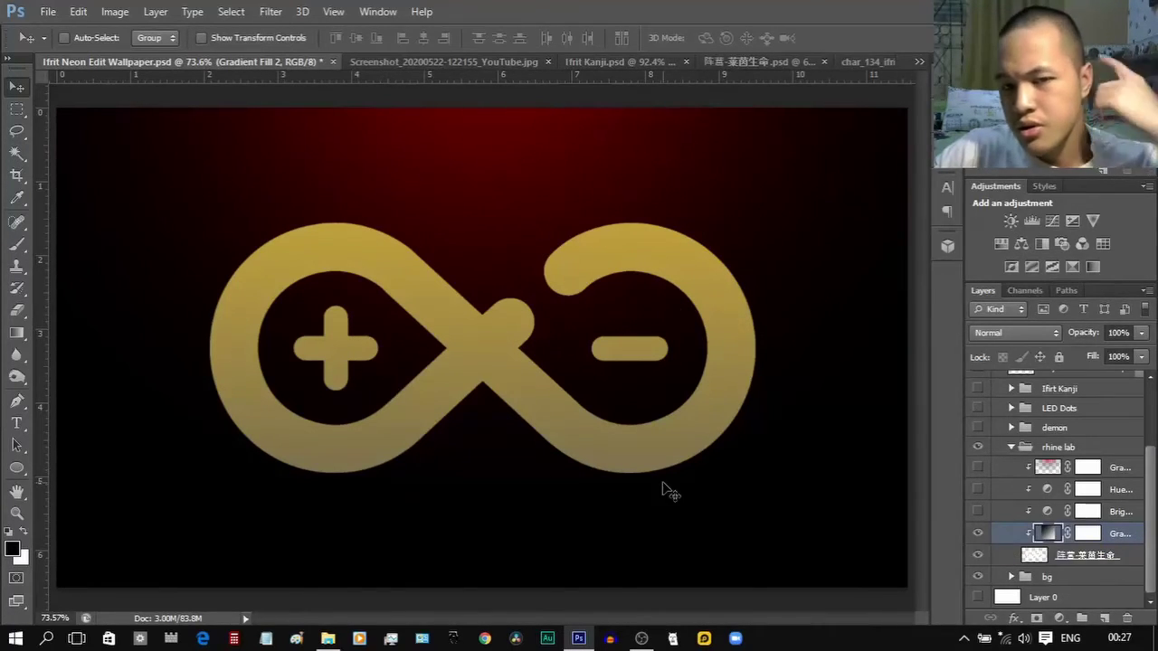
# Review the logo's Brightness/Contrast adjustment settings and show that adjustment layer.
pyautogui.click(1119, 512)
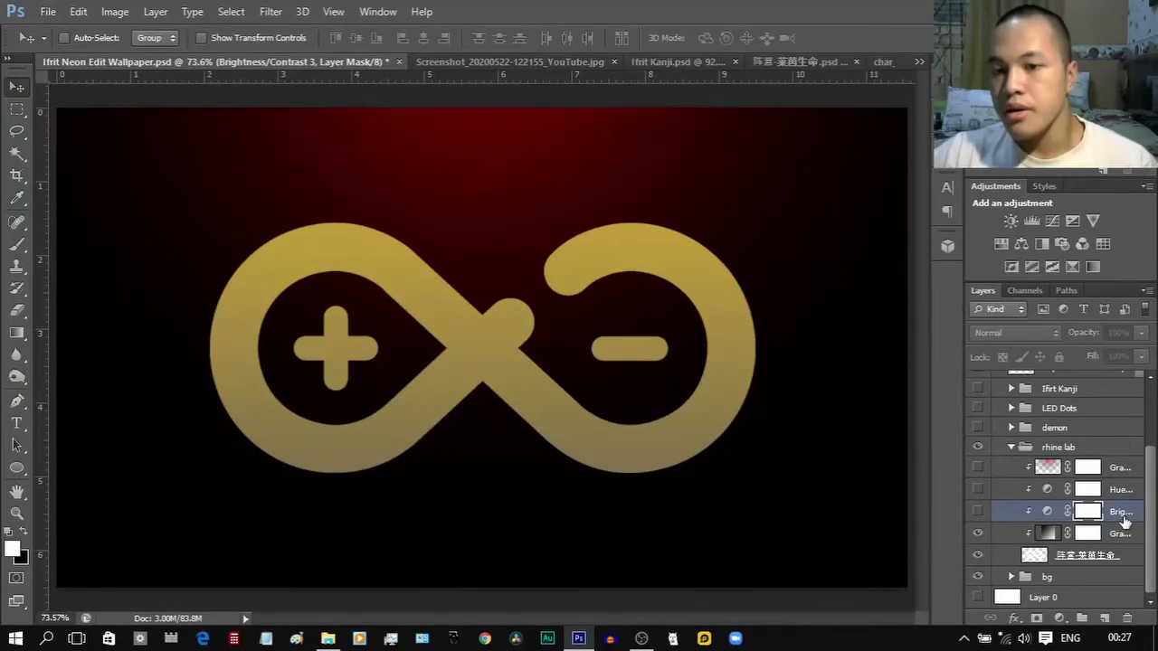
pyautogui.doubleClick(1048, 512)
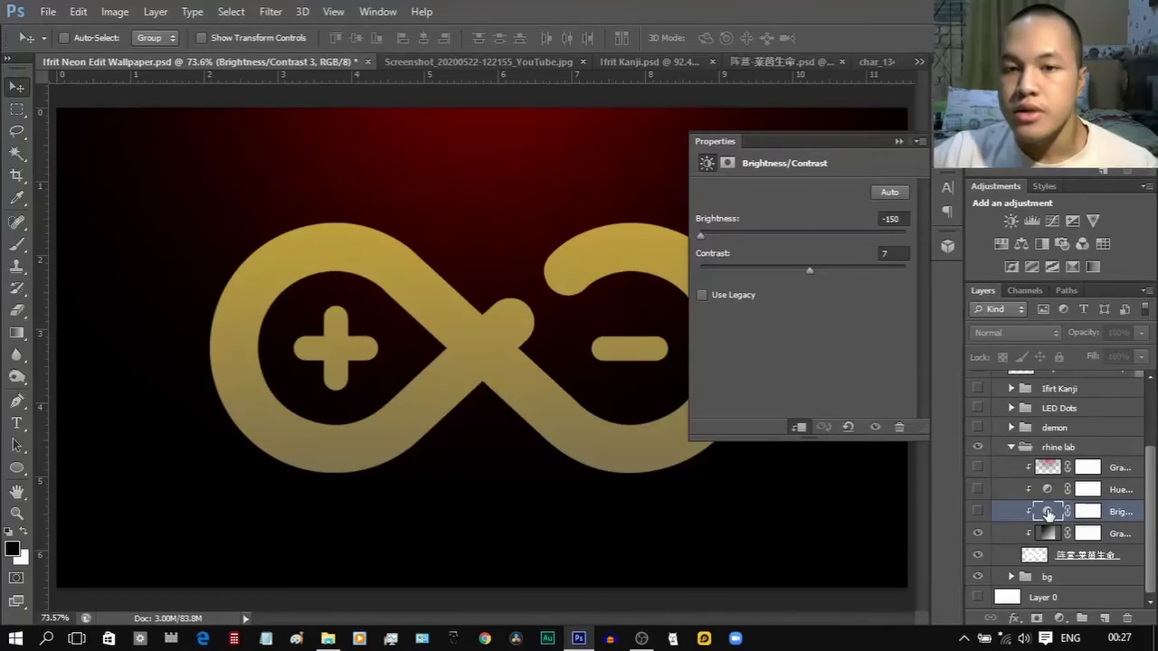
pyautogui.click(956, 166)
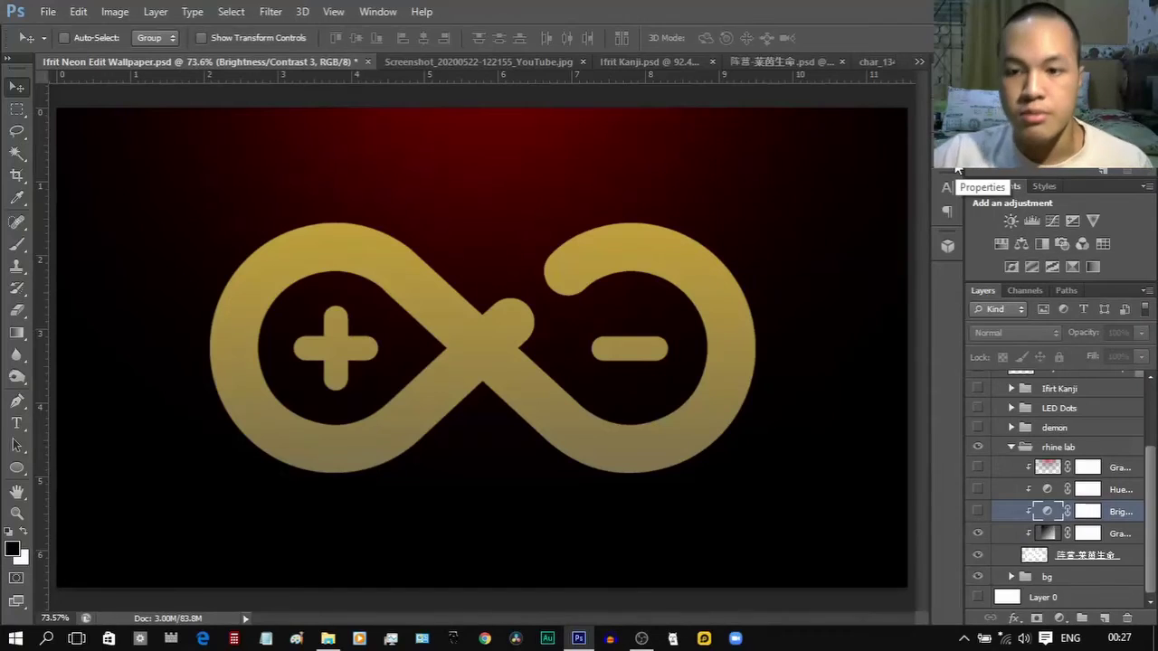
pyautogui.click(957, 169)
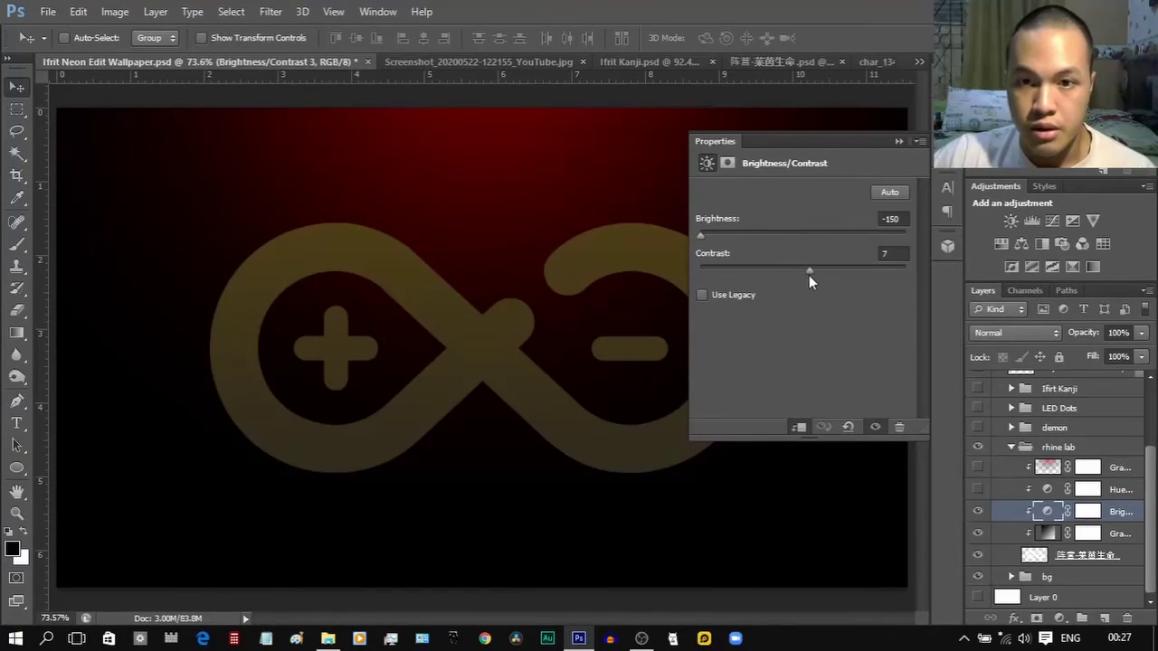
pyautogui.click(952, 165)
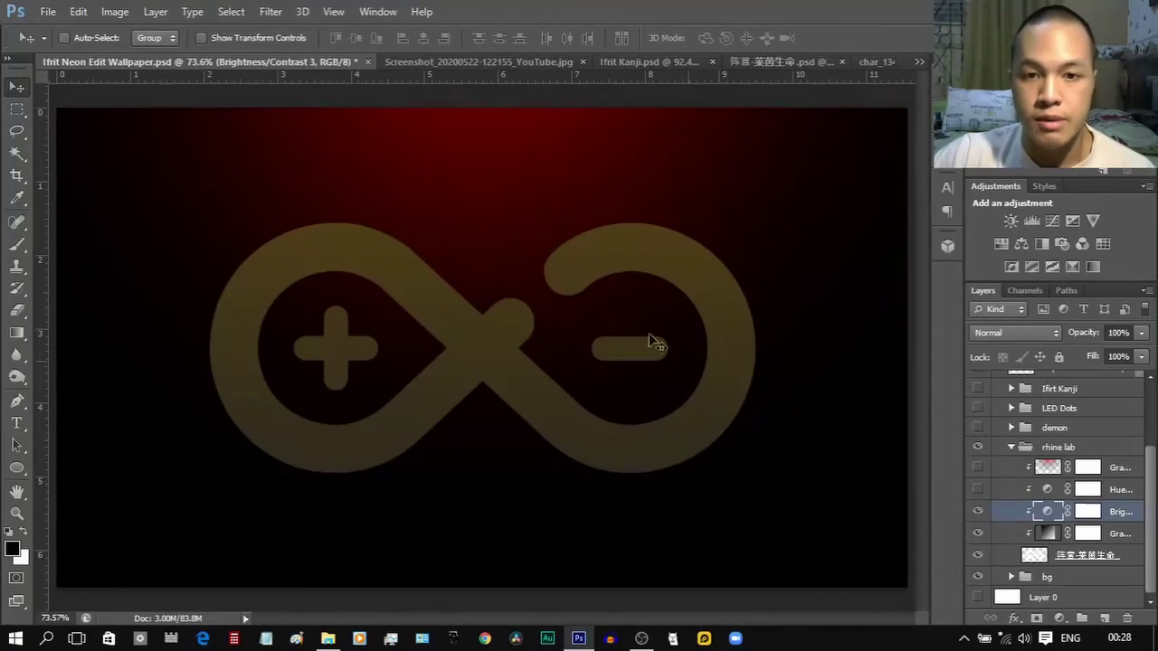
# Review the Hue/Saturation adjustment settings clipped to the rhine lab logo without changing them, and show that adjustment layer.
pyautogui.doubleClick(1048, 493)
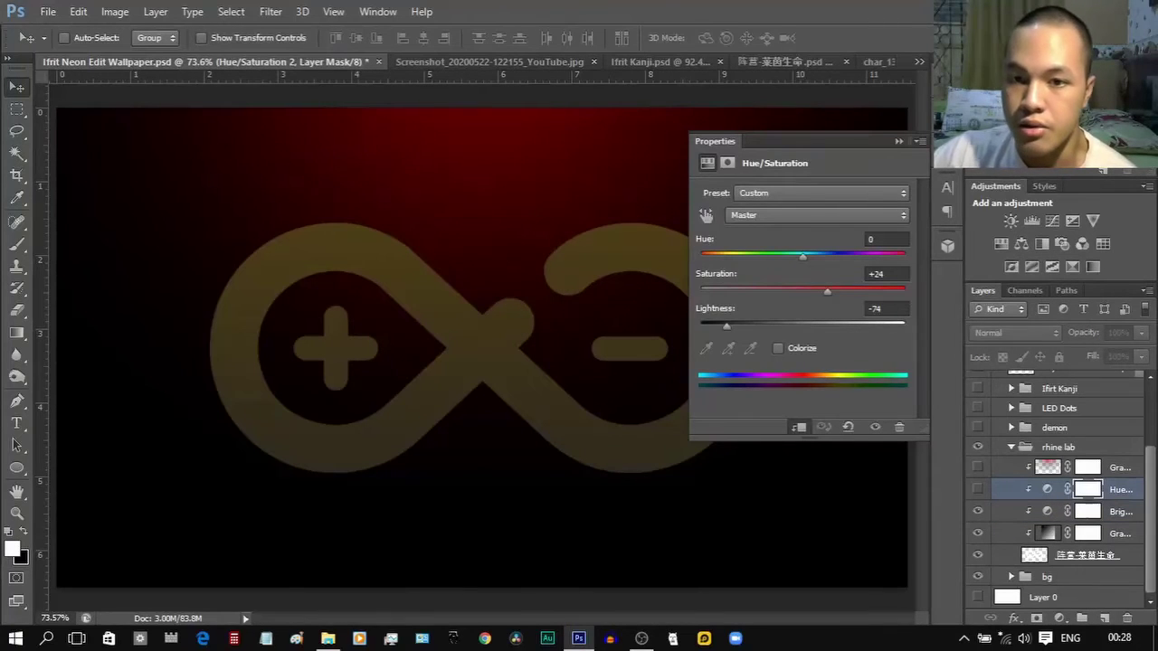
pyautogui.click(946, 153)
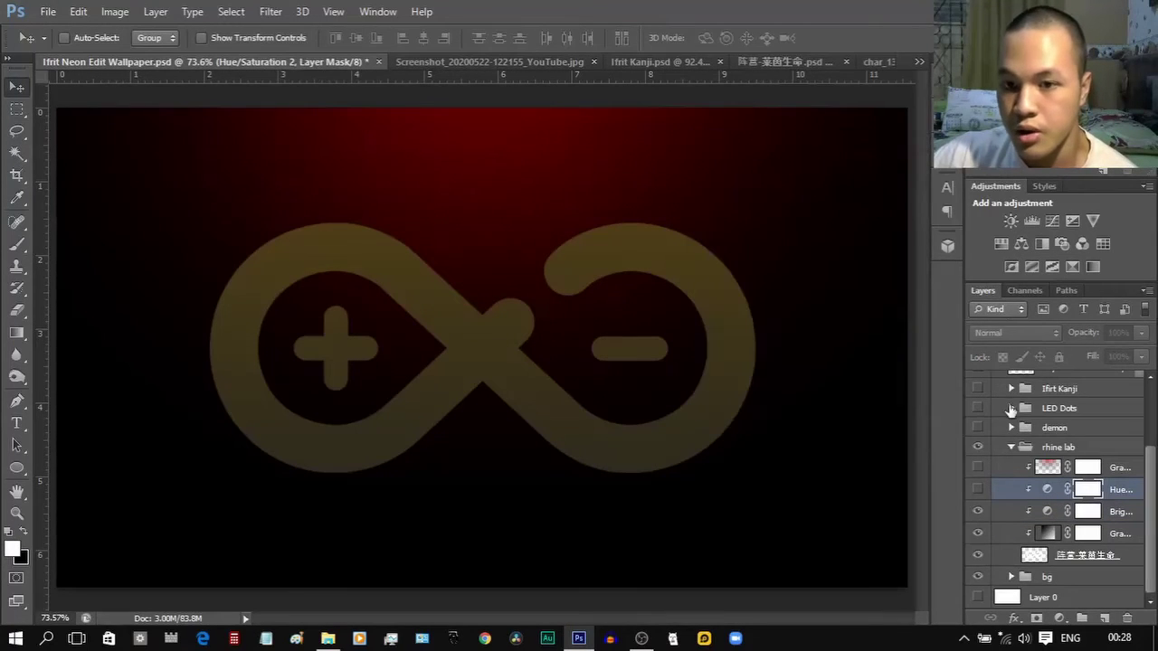
pyautogui.click(975, 493)
pyautogui.doubleClick(1048, 492)
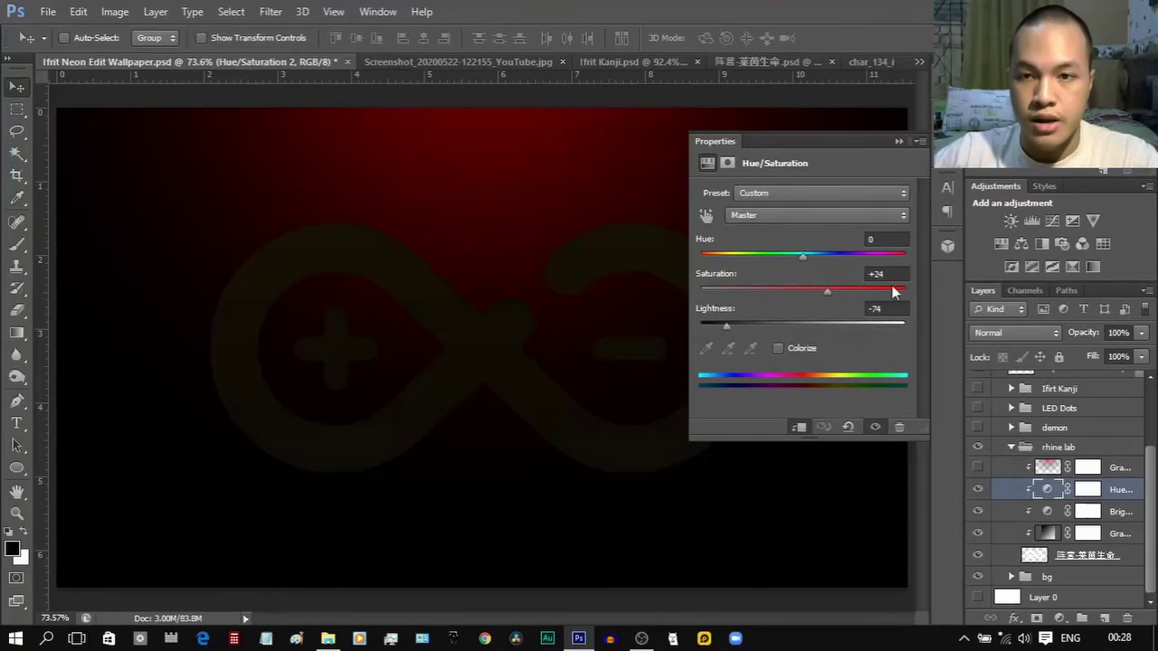
pyautogui.click(953, 168)
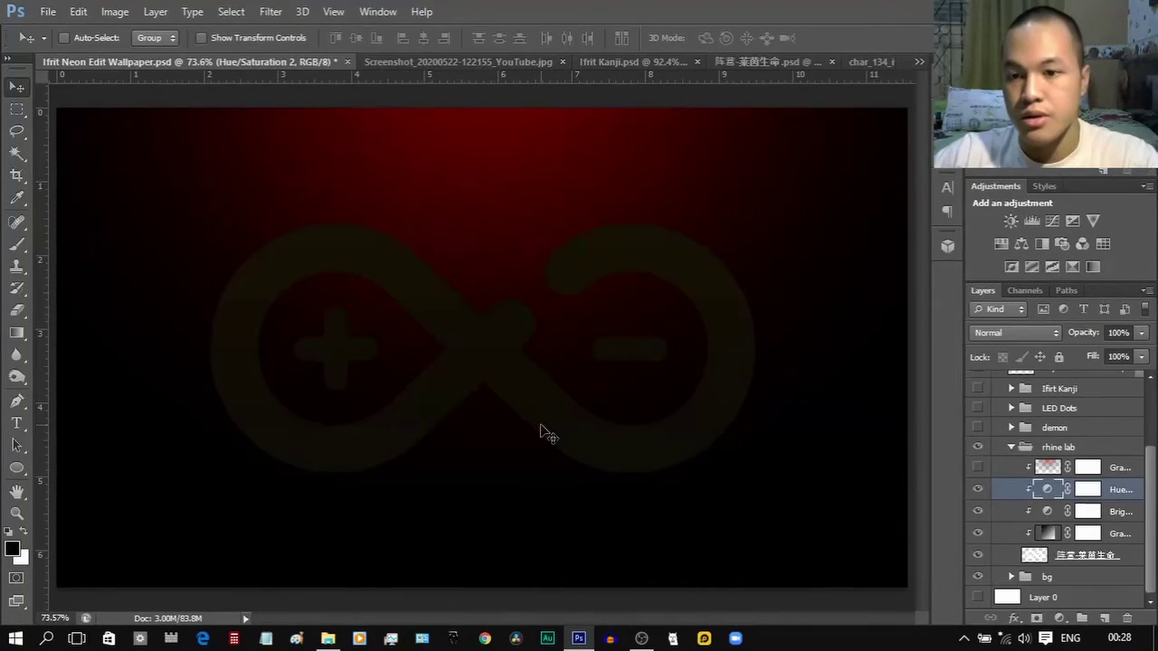
# Expand the bg group to compare the background with and without its red gradient, and show the top gradient layer clipped to the logo.
pyautogui.click(1010, 577)
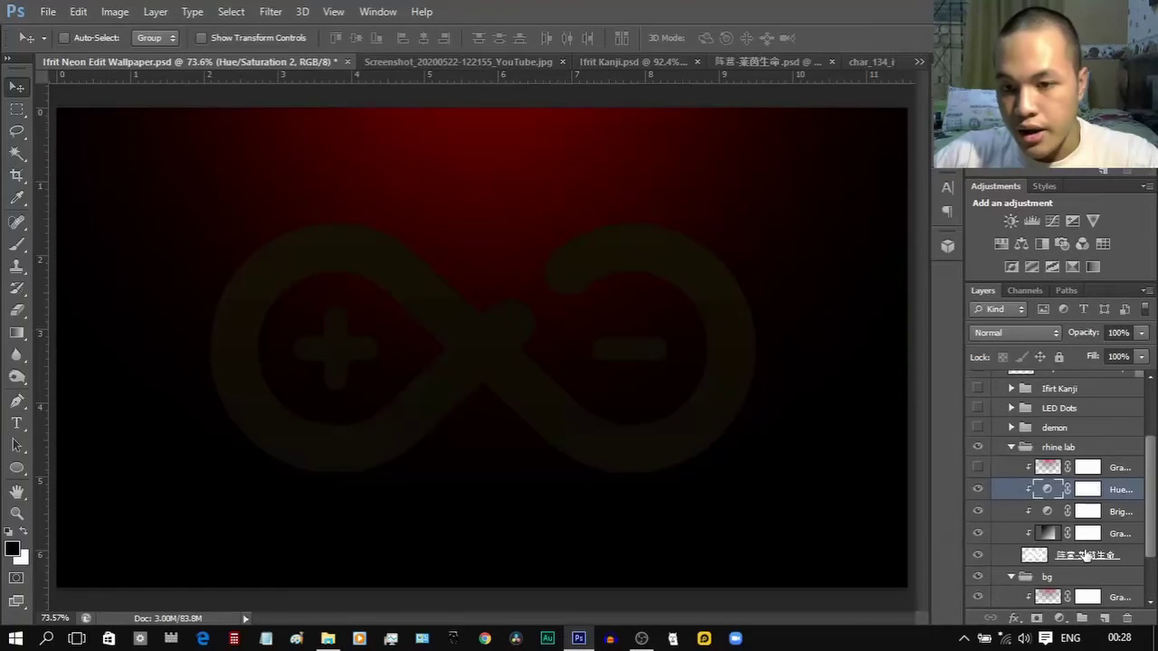
pyautogui.click(977, 530)
pyautogui.click(977, 531)
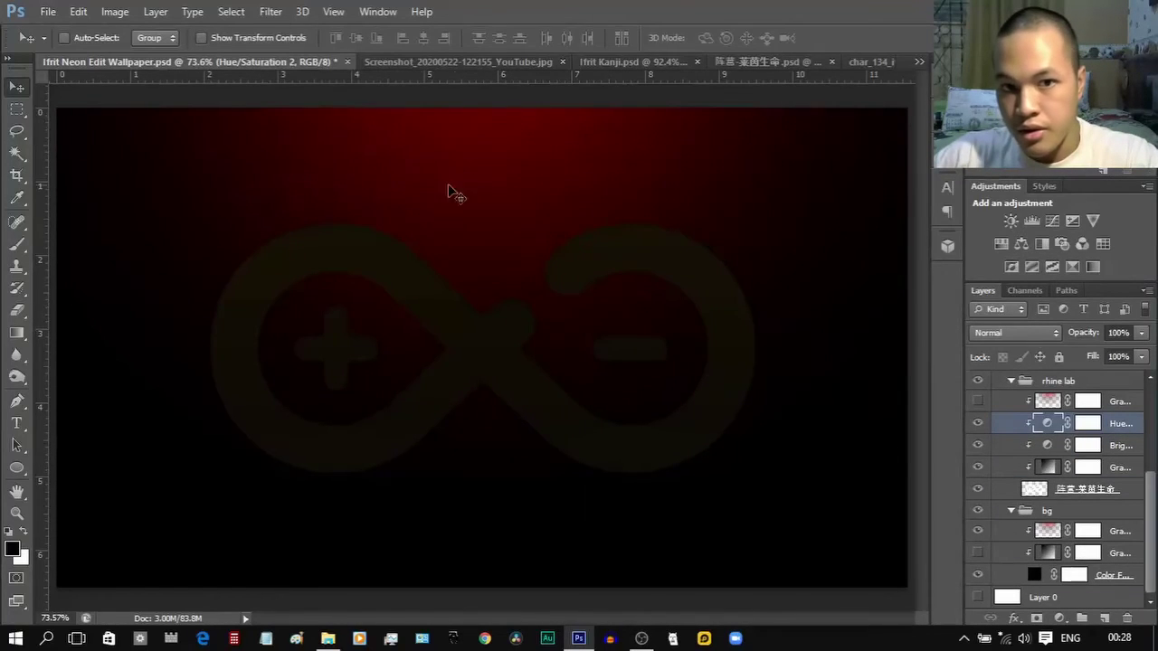
pyautogui.click(976, 531)
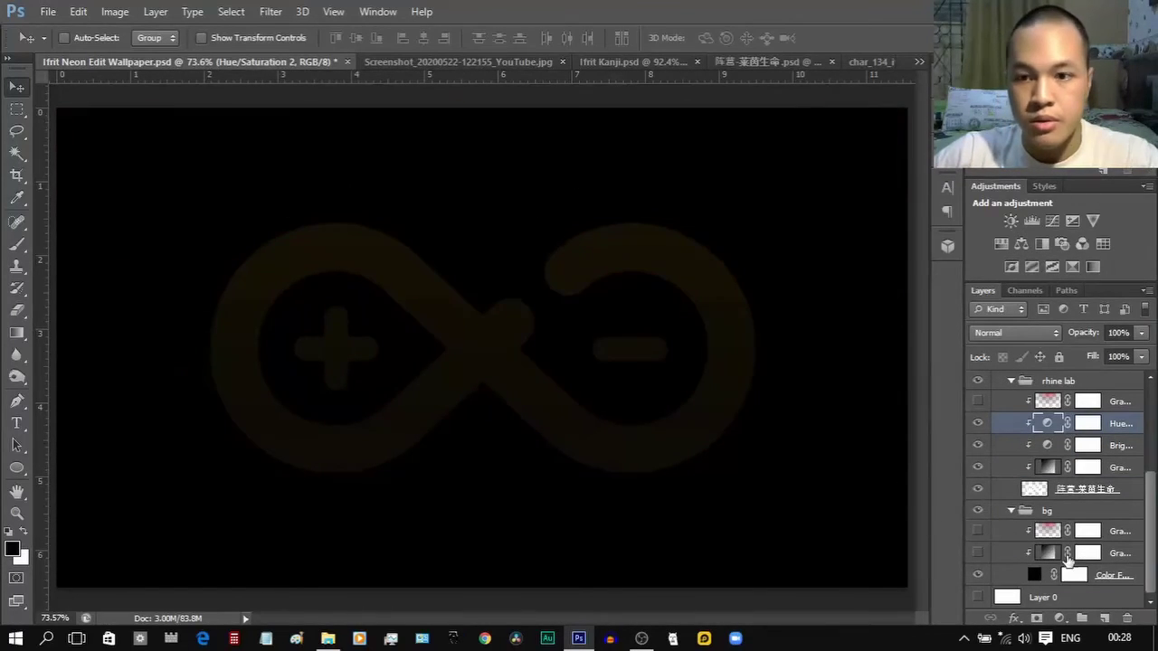
pyautogui.click(977, 530)
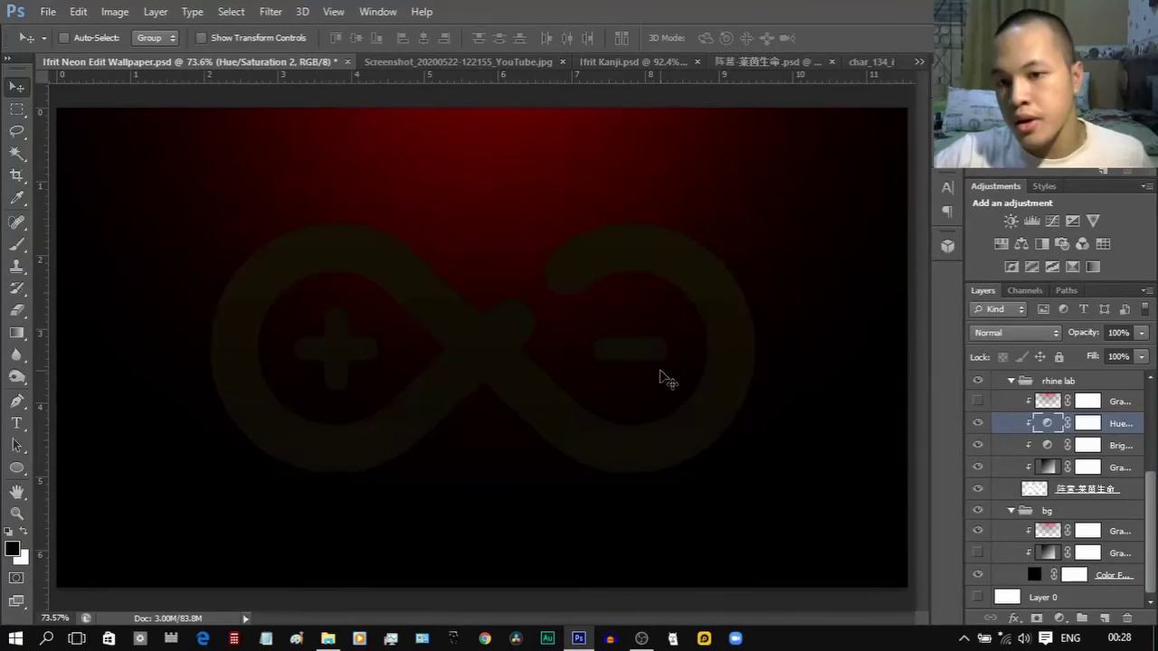
pyautogui.scroll(2, 1153, 562)
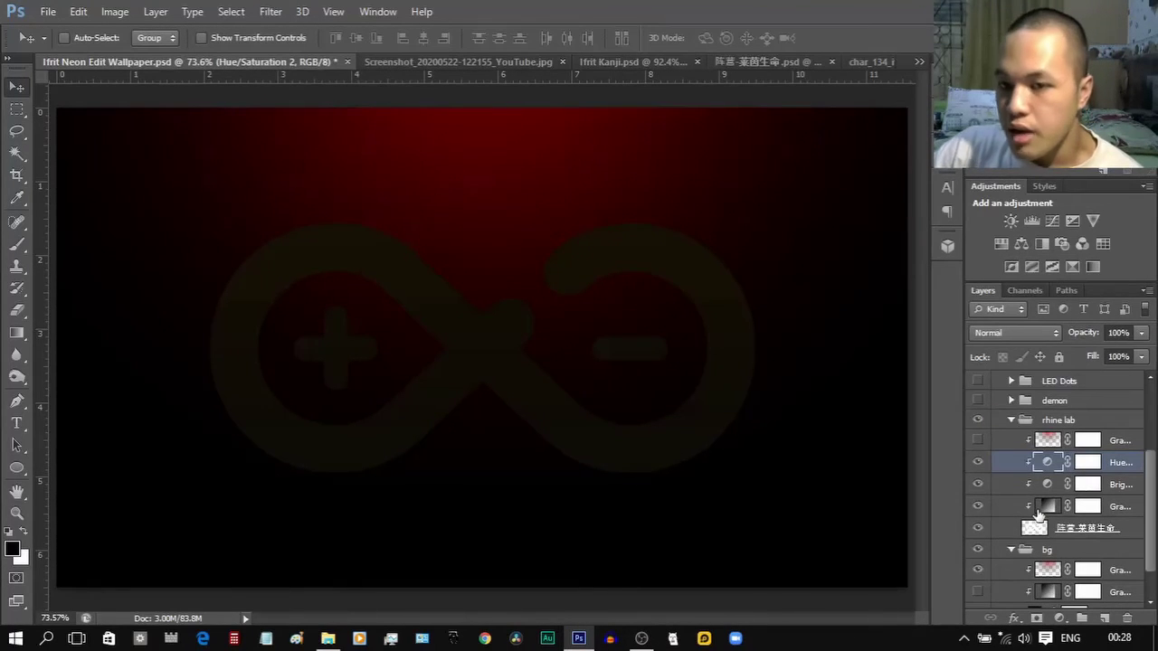
pyautogui.click(977, 439)
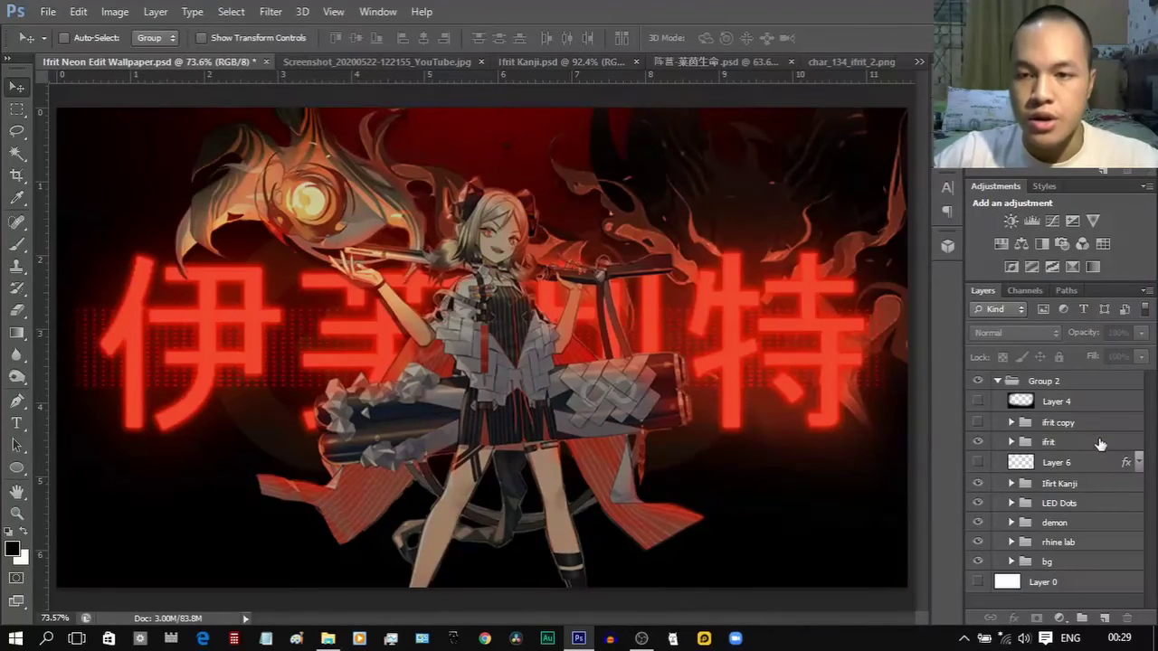
# Select the Soft Light vignette layer, Layer 4, compare the wallpaper with and without it, and leave it shown.
pyautogui.click(1088, 404)
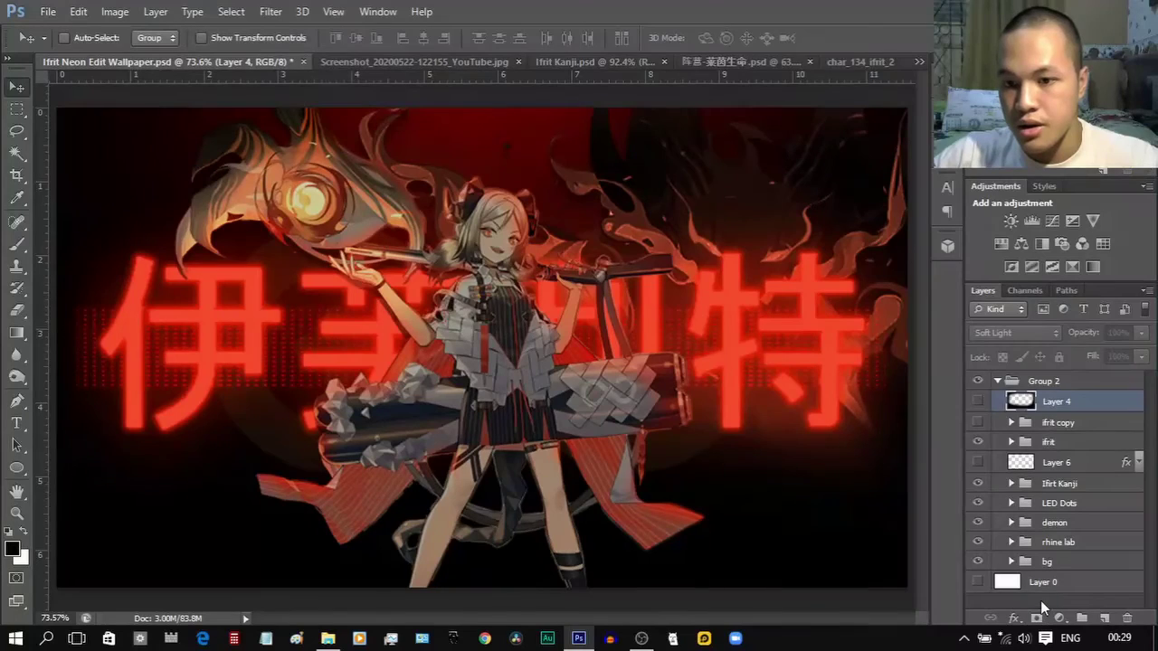
pyautogui.click(1065, 407)
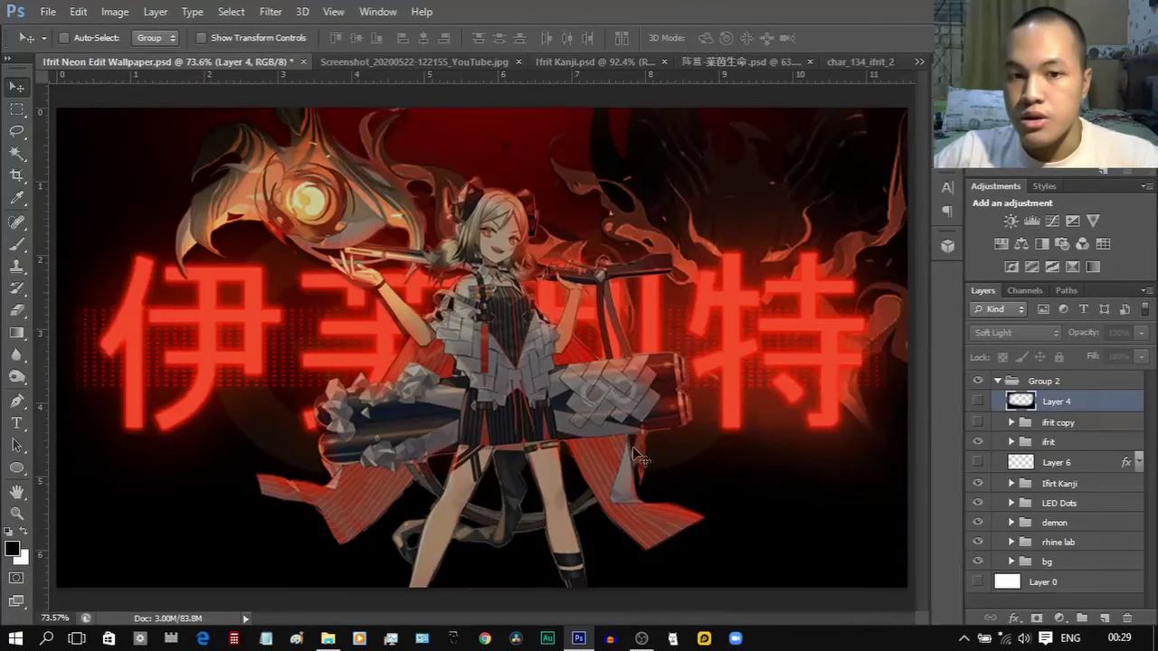
pyautogui.click(977, 401)
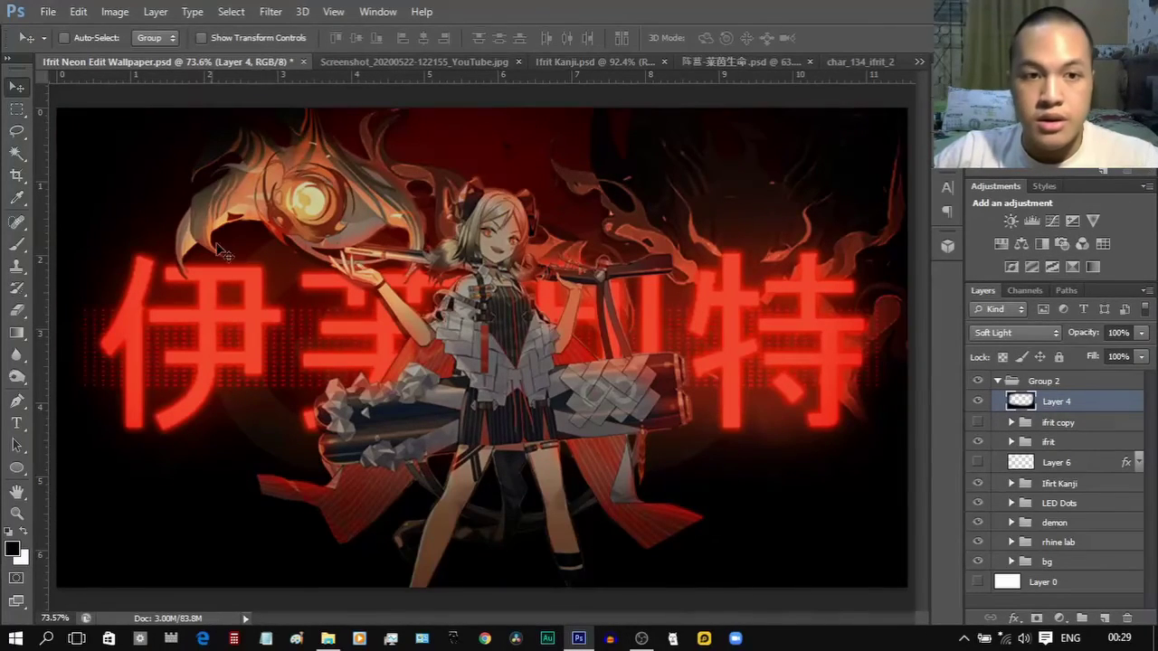
pyautogui.click(977, 401)
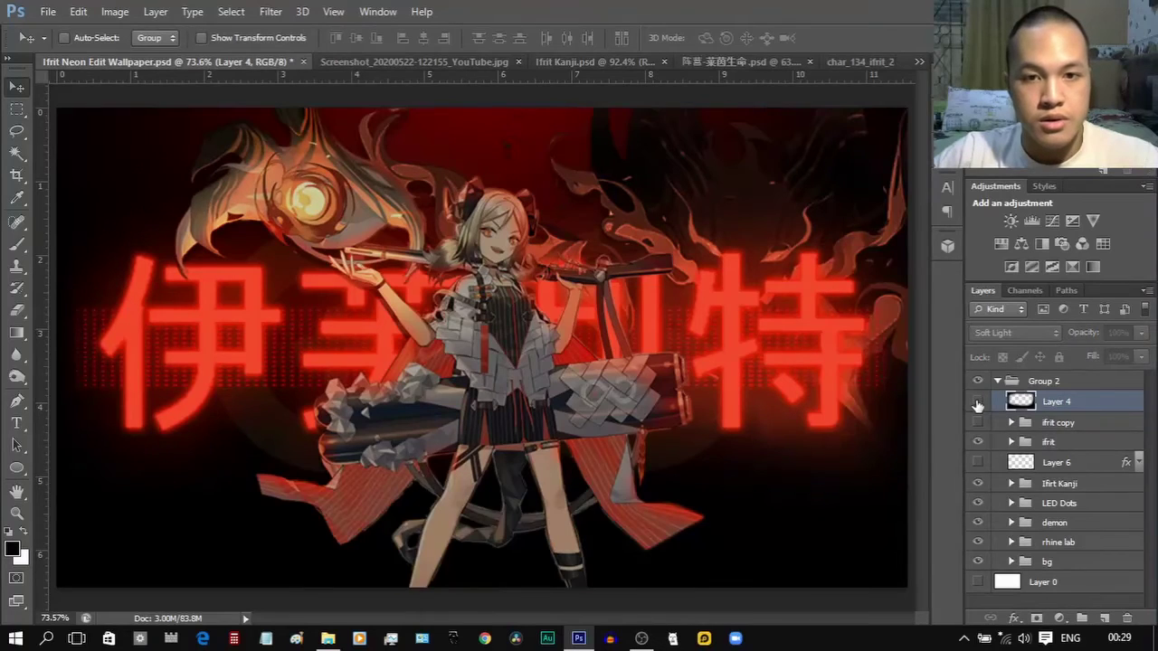
pyautogui.click(976, 402)
pyautogui.click(976, 401)
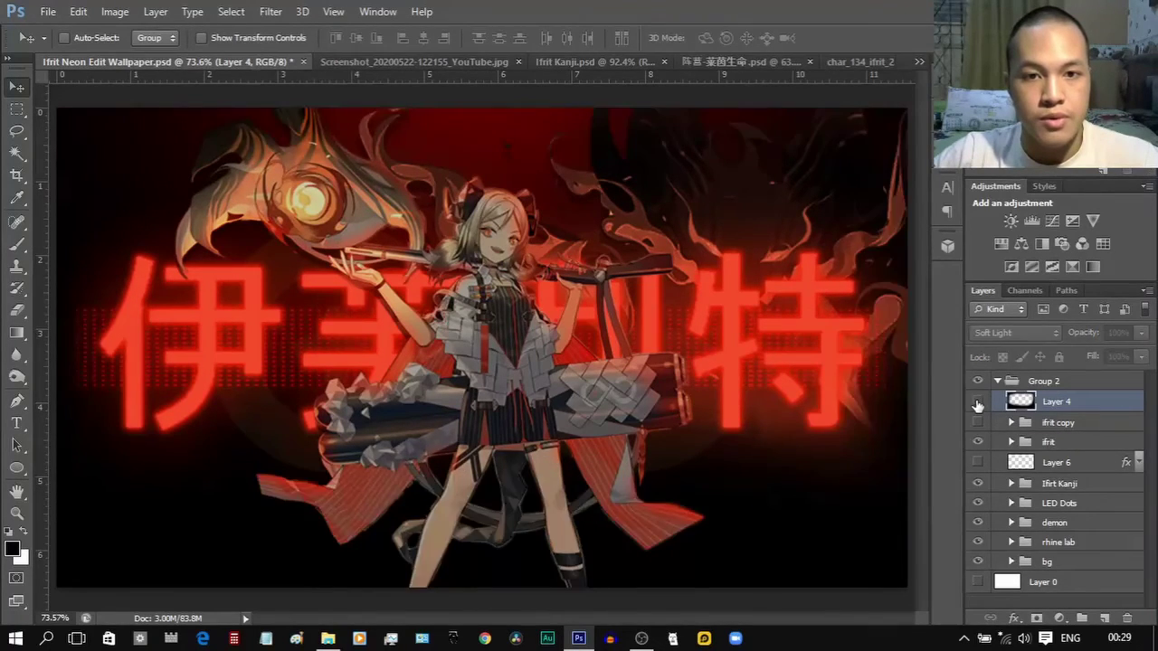
pyautogui.click(976, 402)
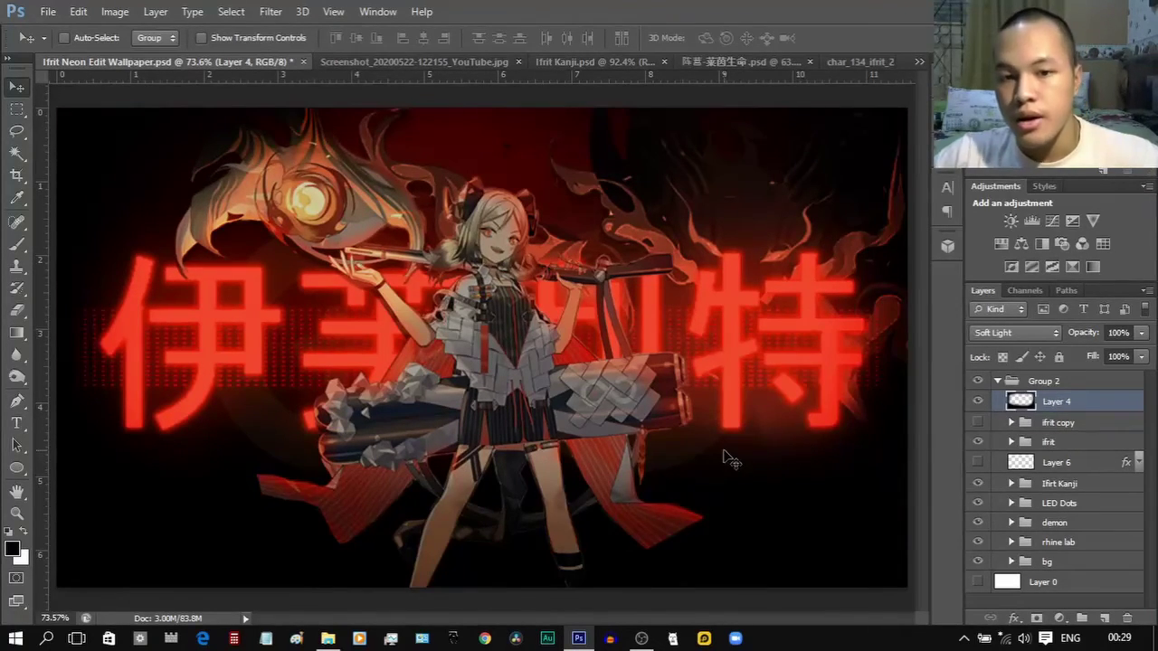
# Activate the Brush tool, check Layer 4's darkening effect once more with the layer left shown, and collapse Group 2.
pyautogui.press('b')
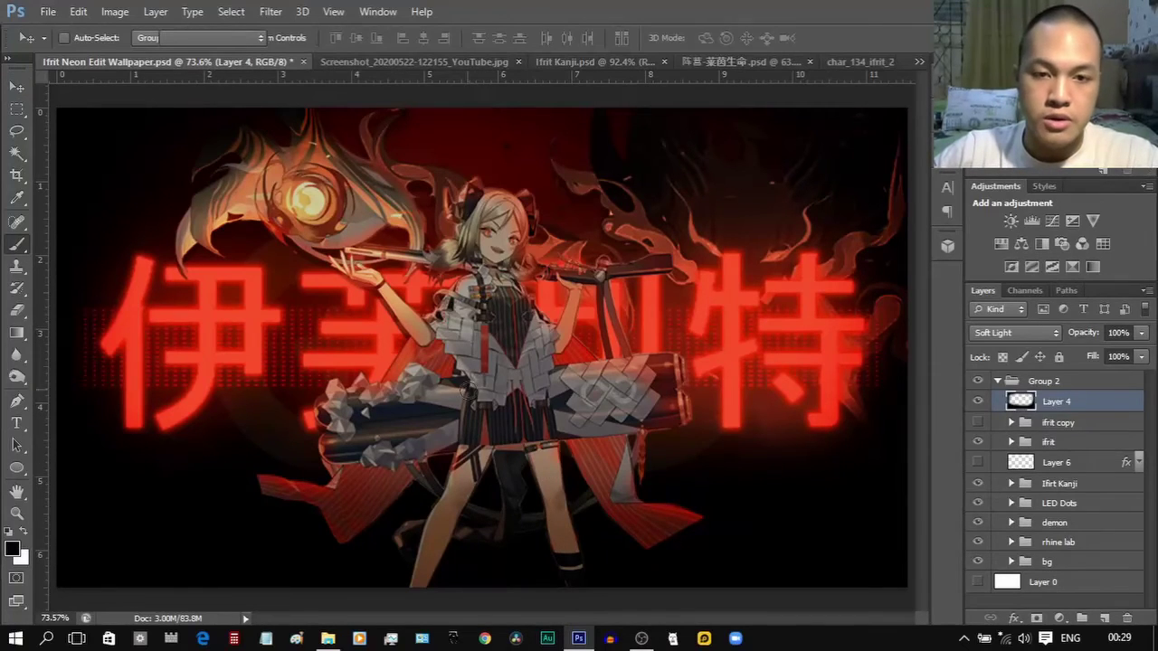
pyautogui.rightClick(505, 388)
pyautogui.click(935, 480)
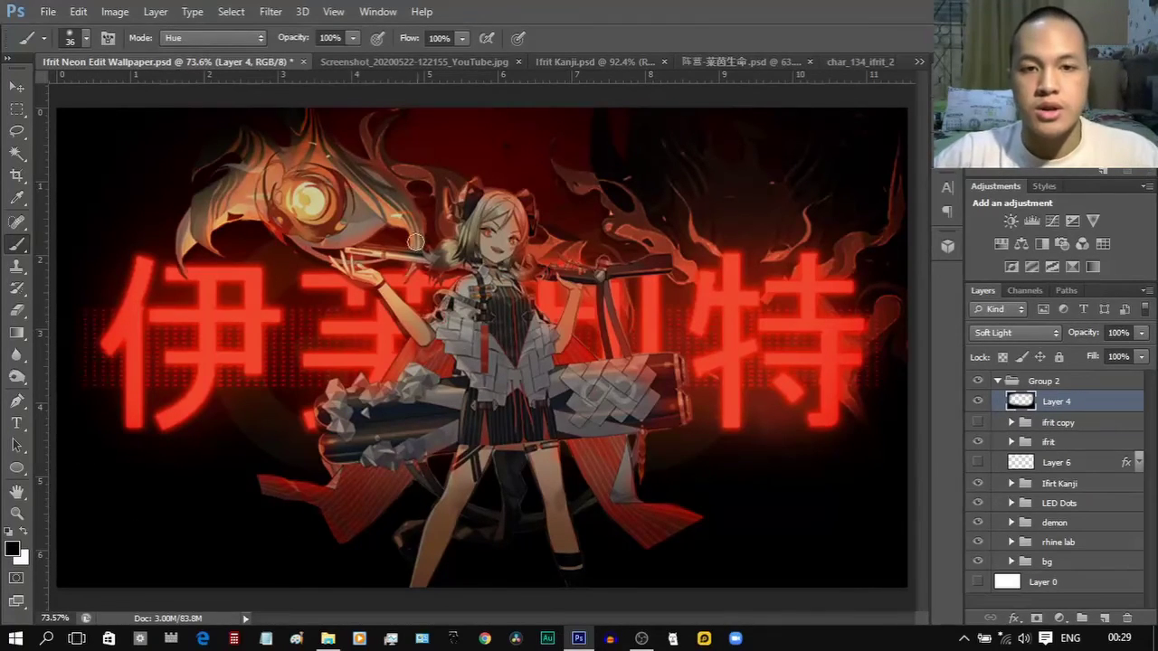
pyautogui.click(976, 401)
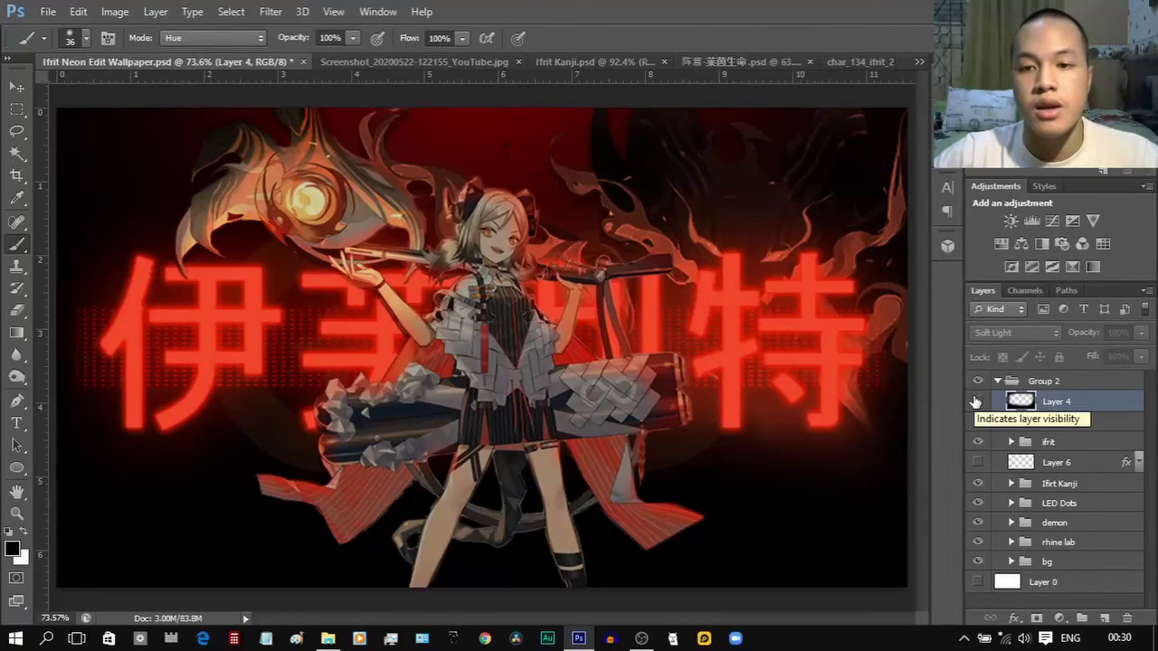
pyautogui.click(976, 401)
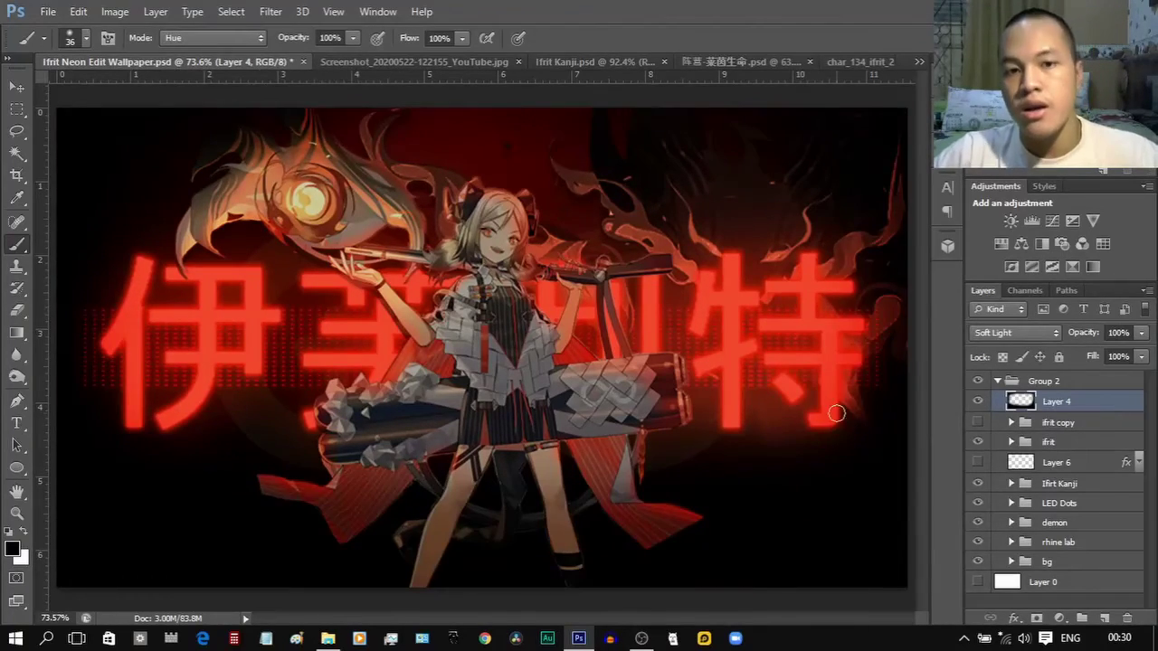
pyautogui.click(997, 383)
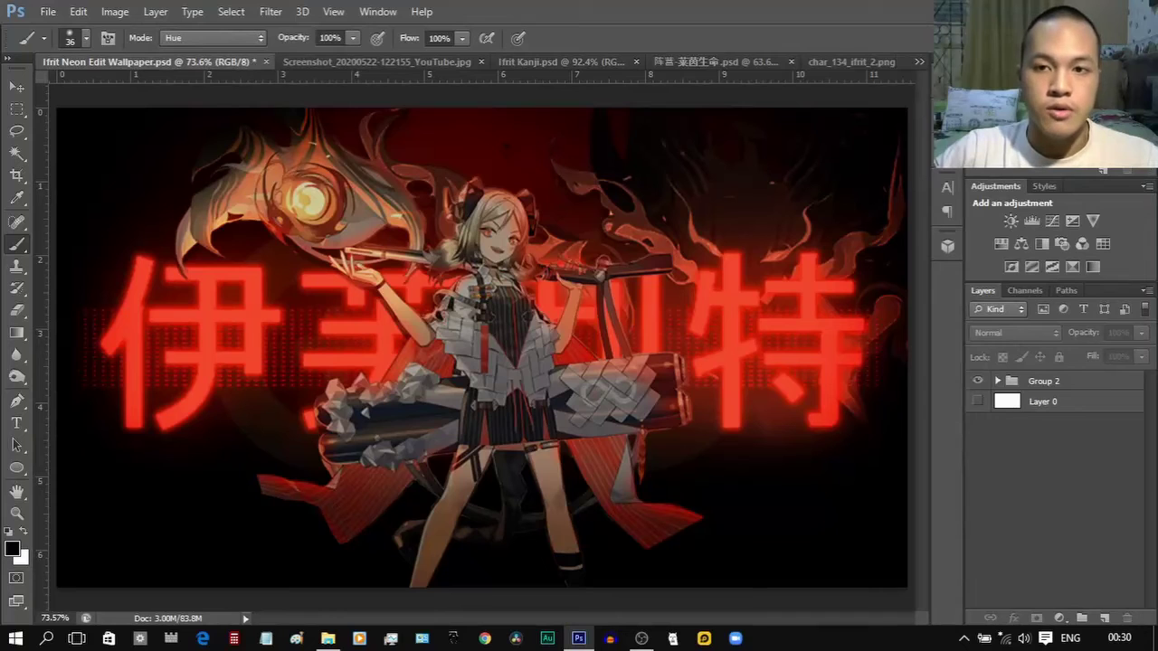
# Compare the document's original history snapshot with its latest state, and revert the wallpaper to the Open state.
pyautogui.click(946, 76)
pyautogui.click(947, 76)
pyautogui.click(946, 76)
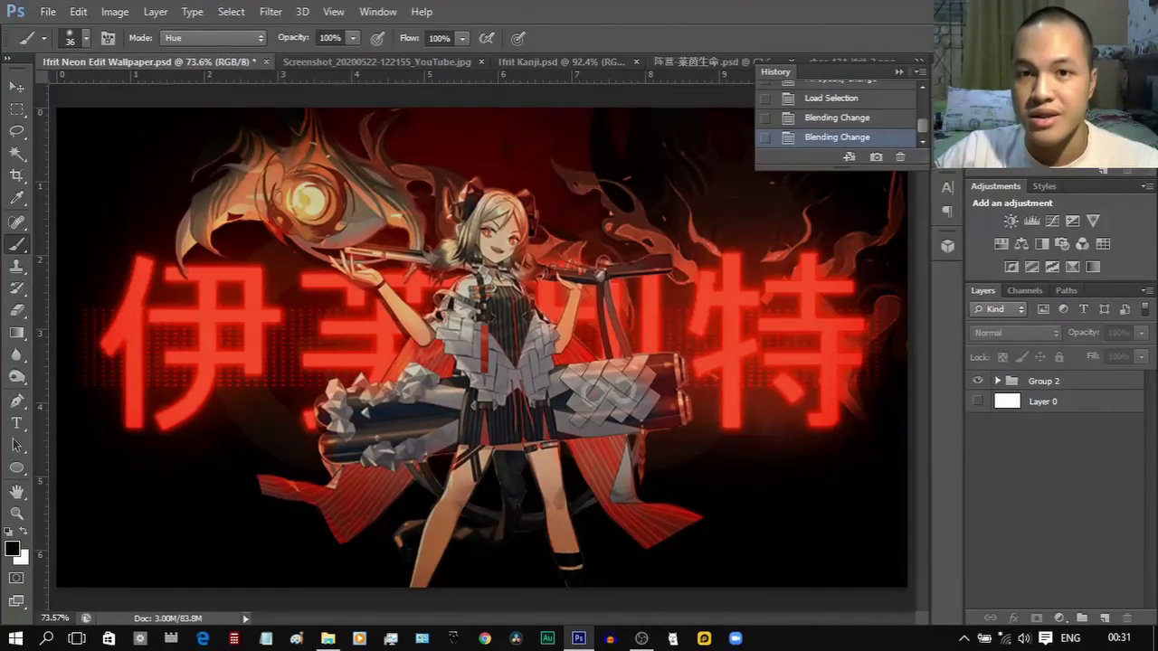
pyautogui.scroll(5, 885, 127)
pyautogui.click(841, 90)
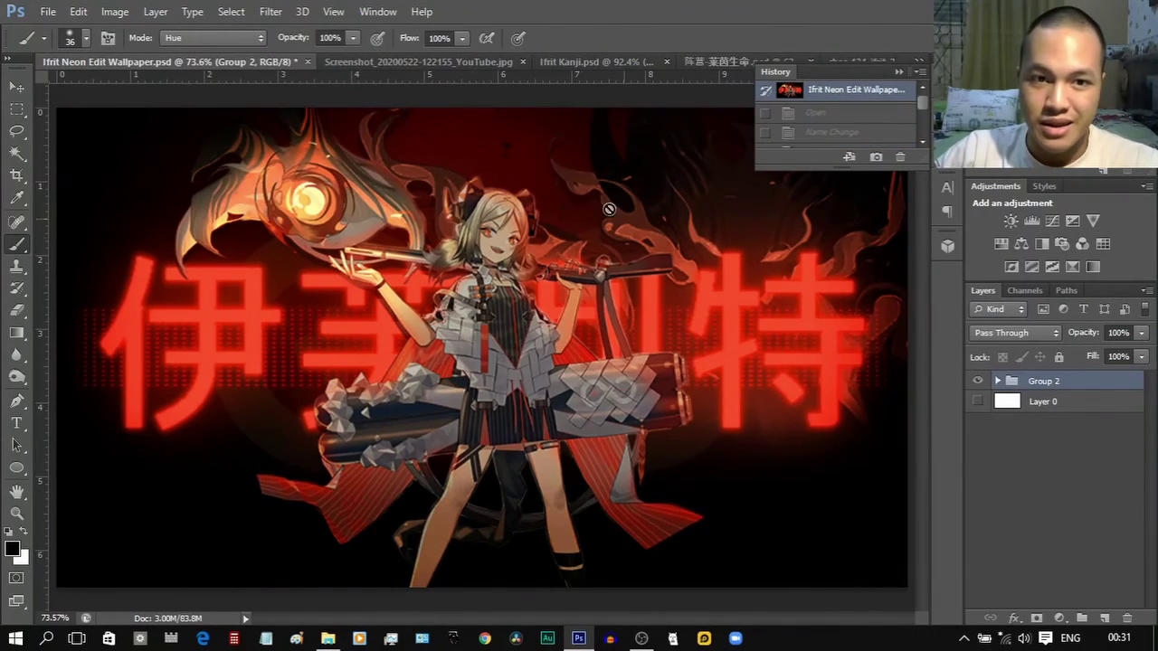
pyautogui.scroll(-5, 827, 126)
pyautogui.click(832, 137)
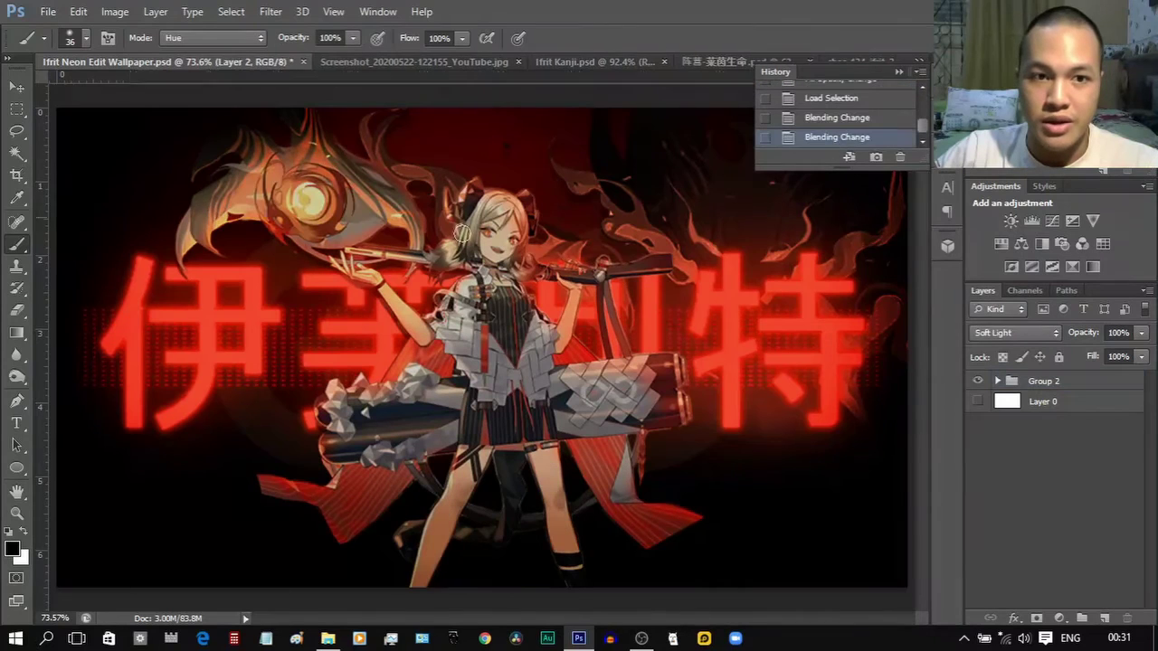
pyautogui.scroll(5, 846, 134)
pyautogui.click(843, 114)
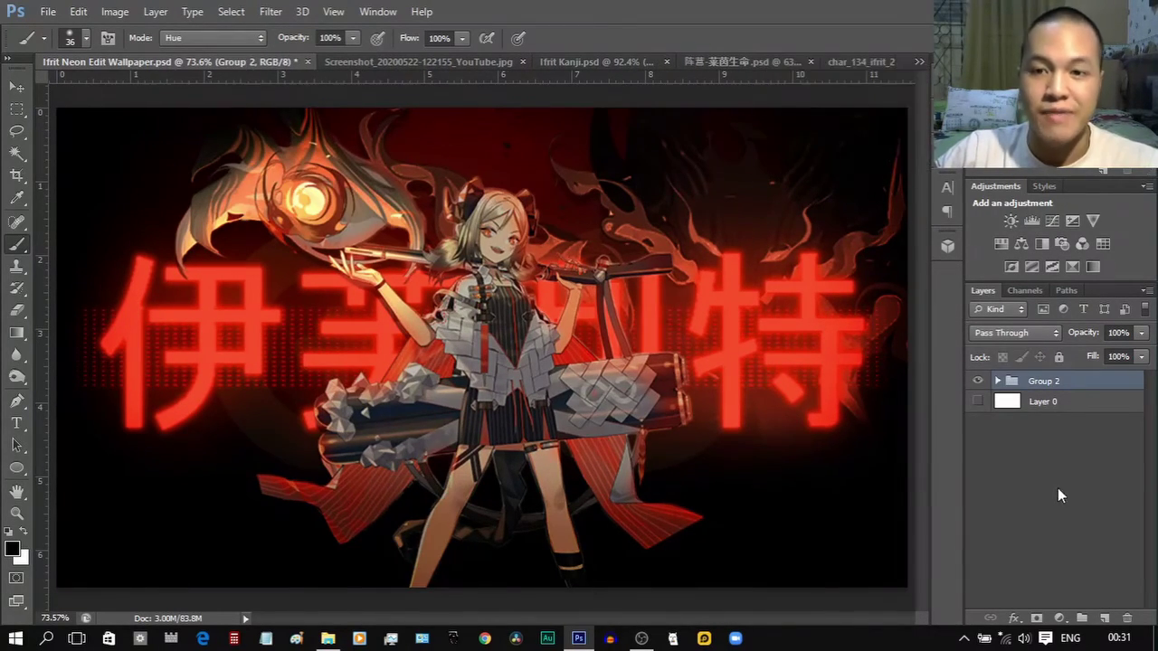
# Expand Group 2 to view its layers, and collapse it along with its nested groups.
pyautogui.click(1061, 496)
pyautogui.click(1017, 380)
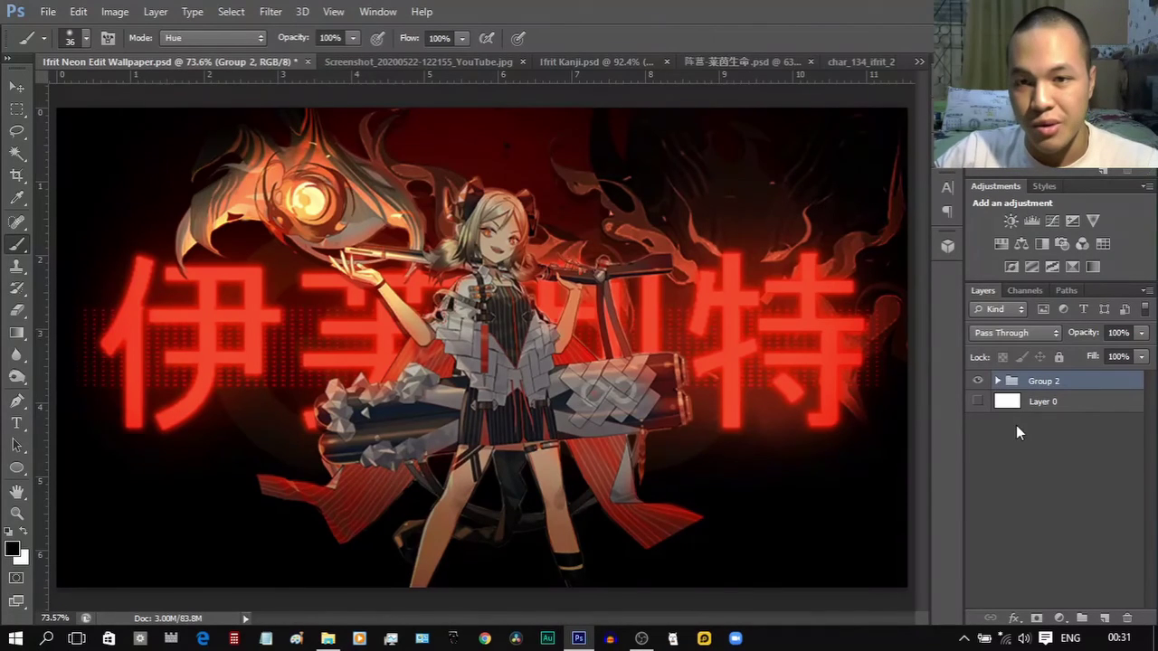
pyautogui.click(995, 382)
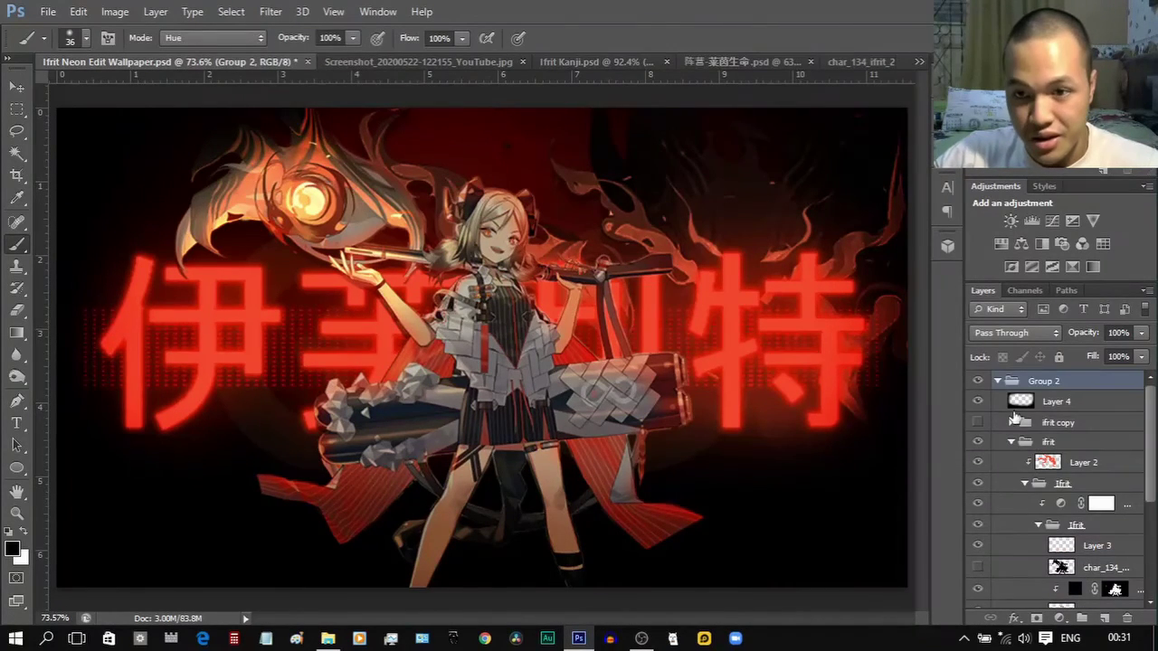
pyautogui.click(996, 381)
# View the reference YouTube screenshot document, return to the Ifrit wallpaper, and activate the Move tool.
pyautogui.click(415, 62)
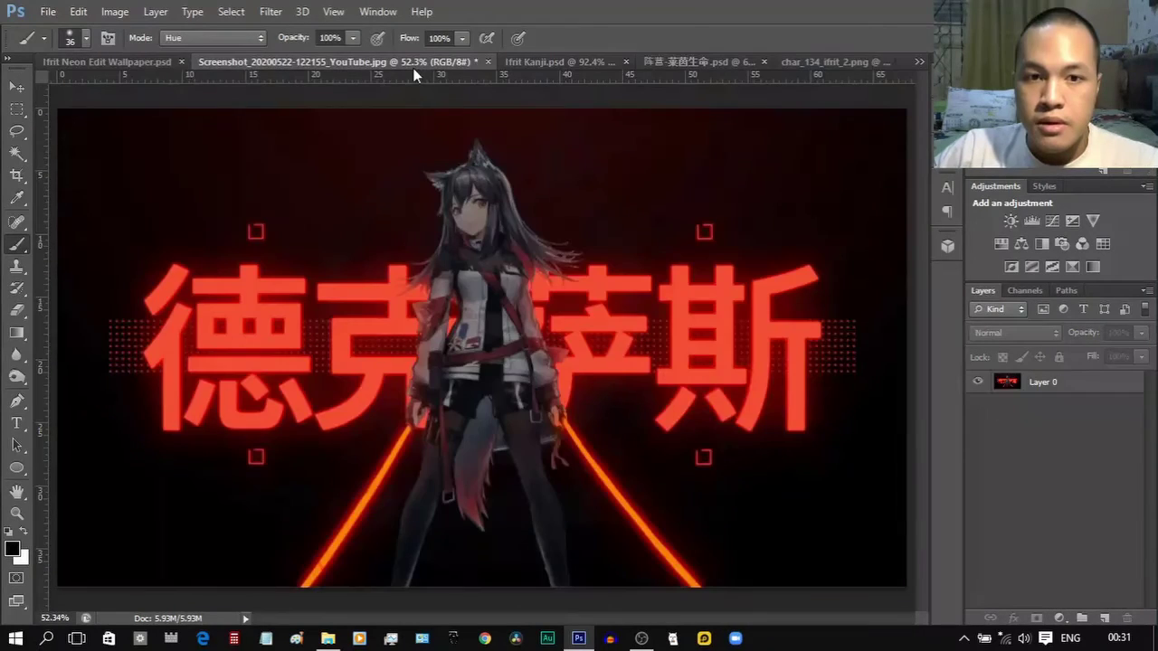
pyautogui.click(146, 60)
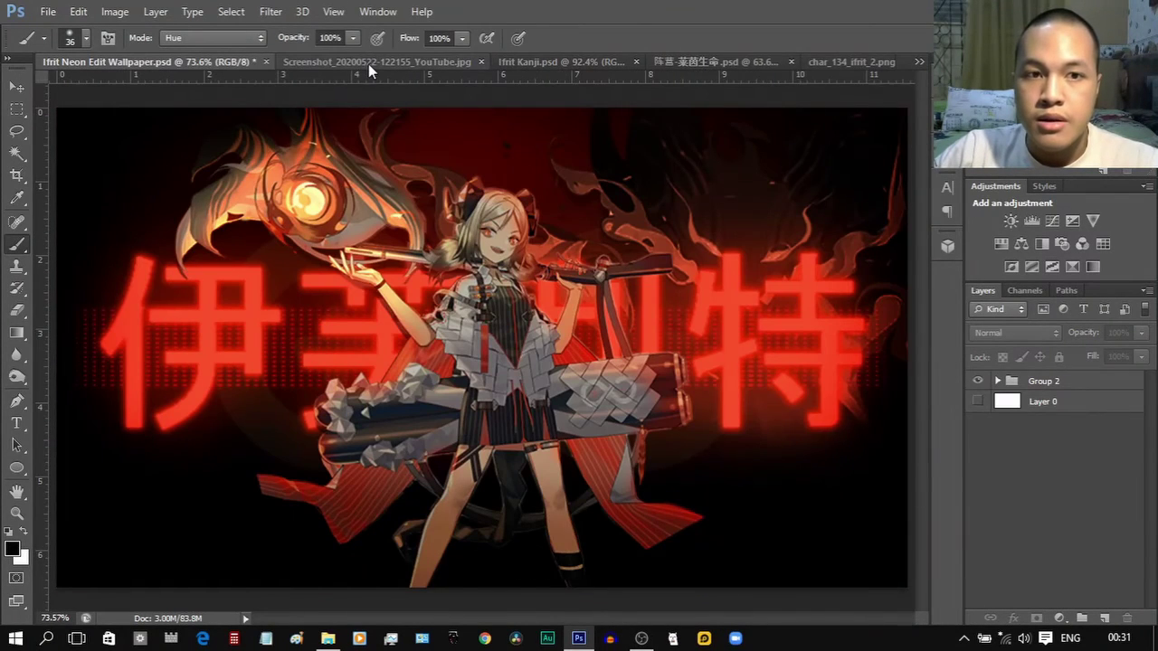
pyautogui.press('v')
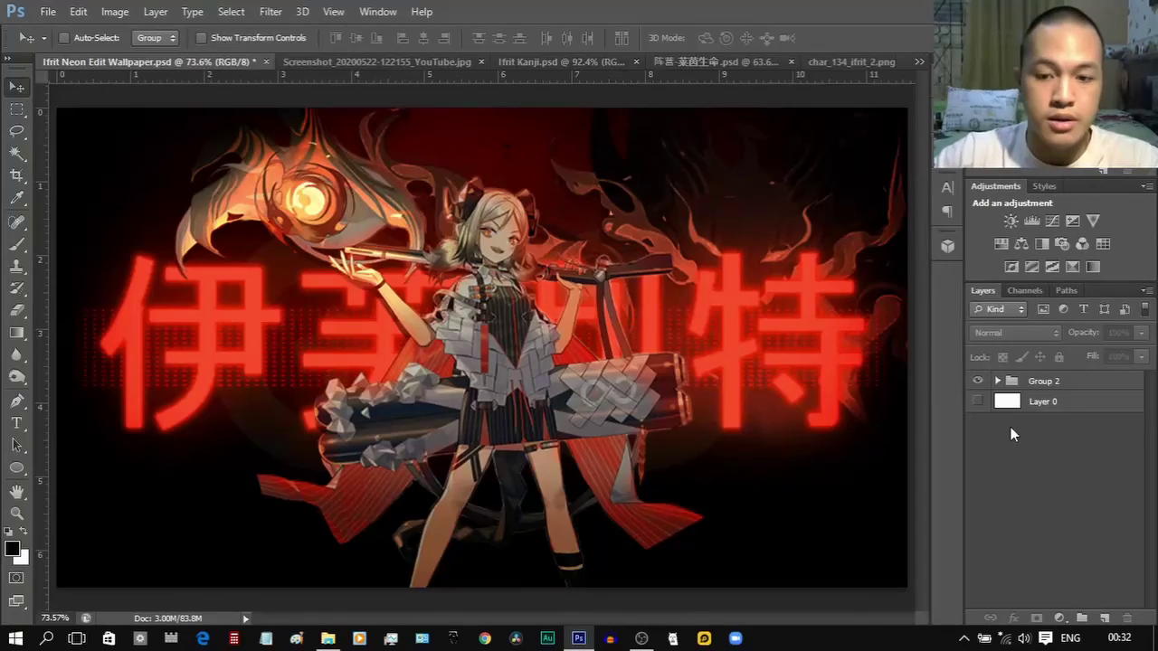
pyautogui.hotkey('ctrl', '+')
pyautogui.hotkey('ctrl', '+')
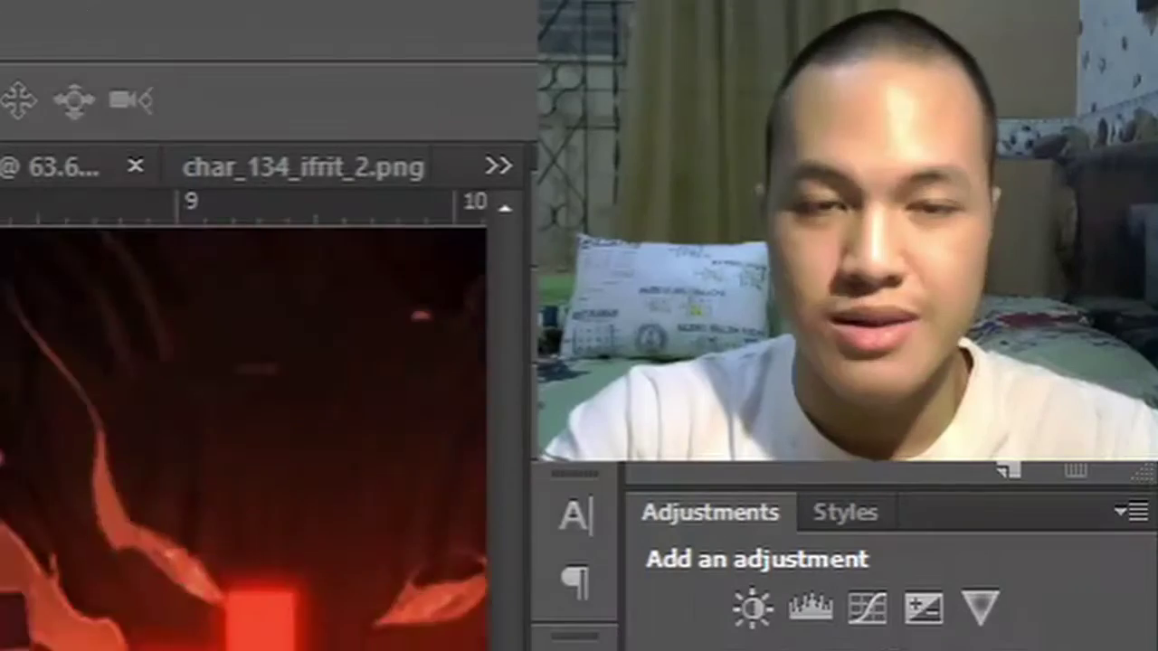
pyautogui.hotkey('ctrl', '0')
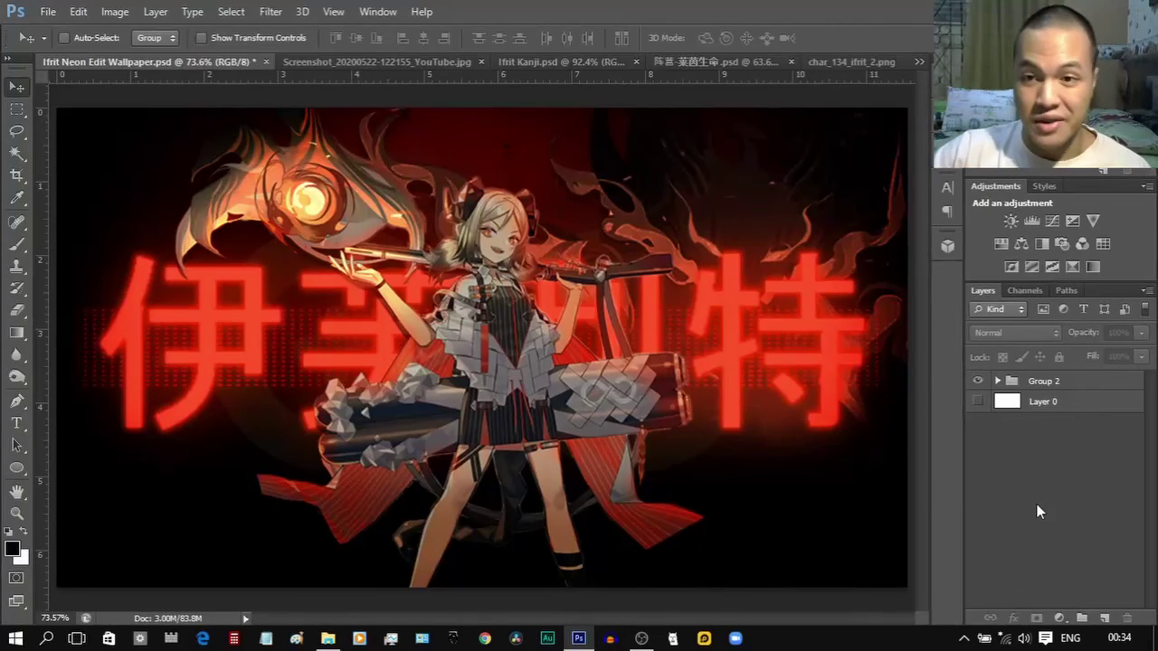
# Show Layer 6 with the small neon corner squares inside Group 2, and collapse the group.
pyautogui.click(997, 381)
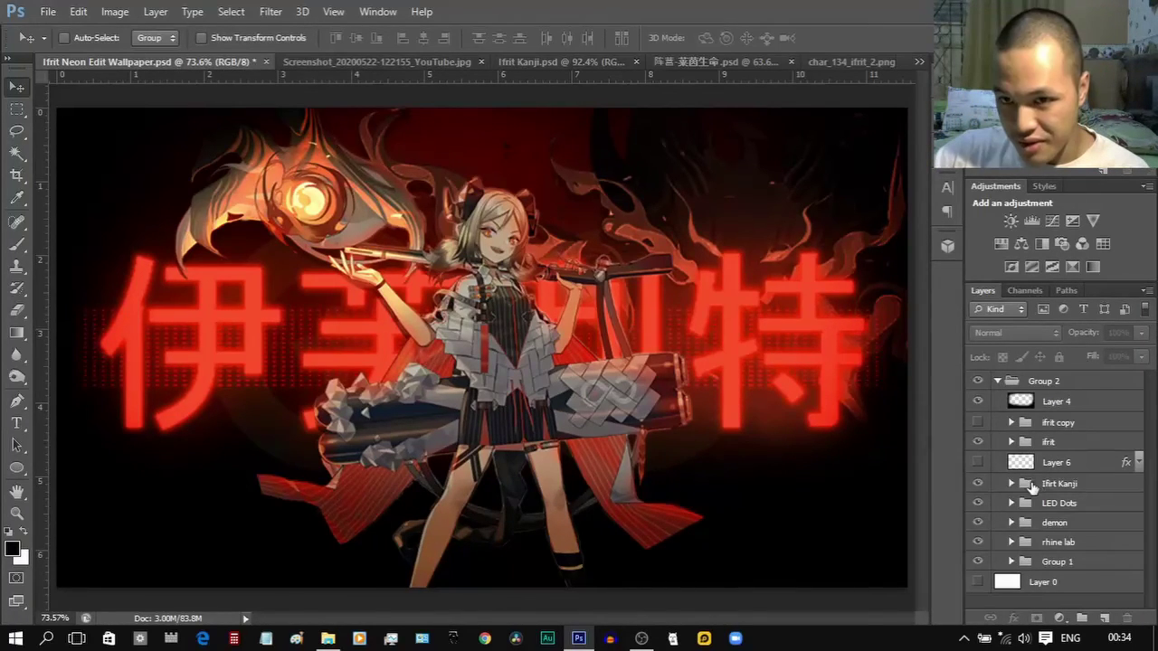
pyautogui.click(976, 462)
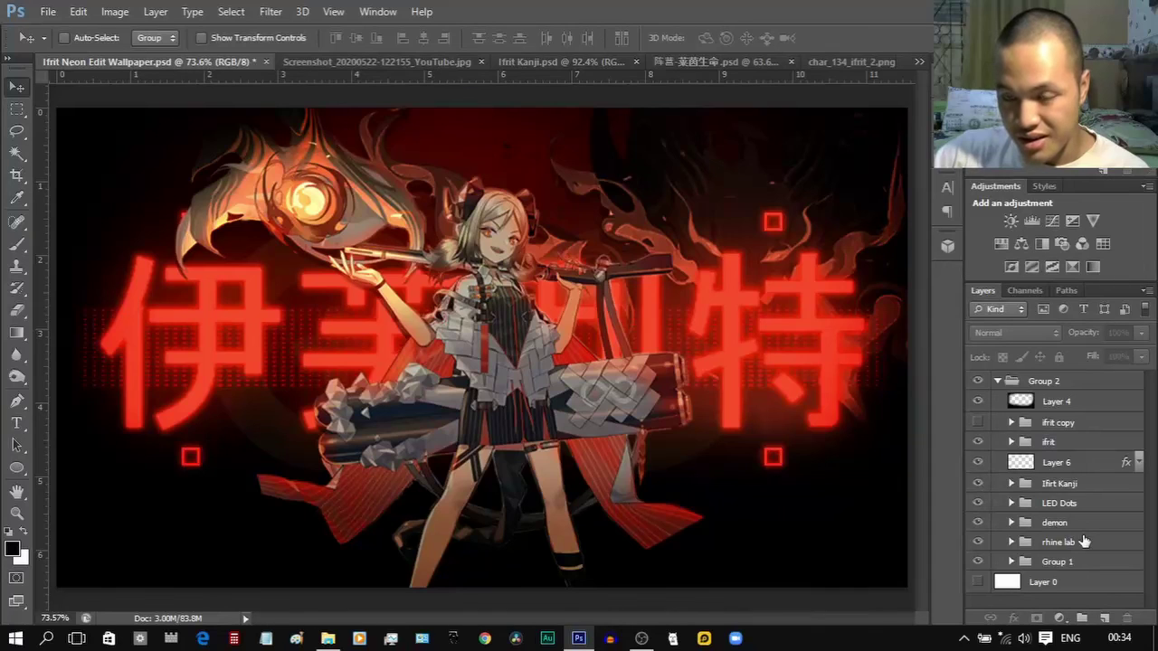
pyautogui.click(997, 380)
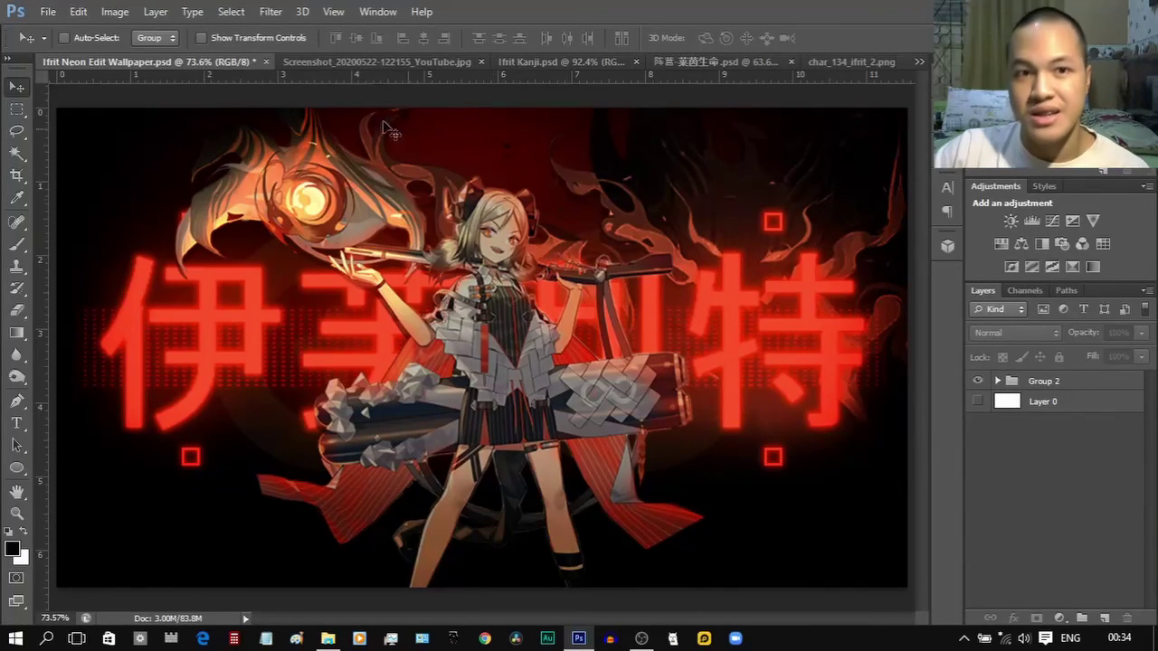
# Examine the corner squares, kanji and dark red background up close in the reference YouTube screenshot, and restore the full-image view.
pyautogui.click(416, 62)
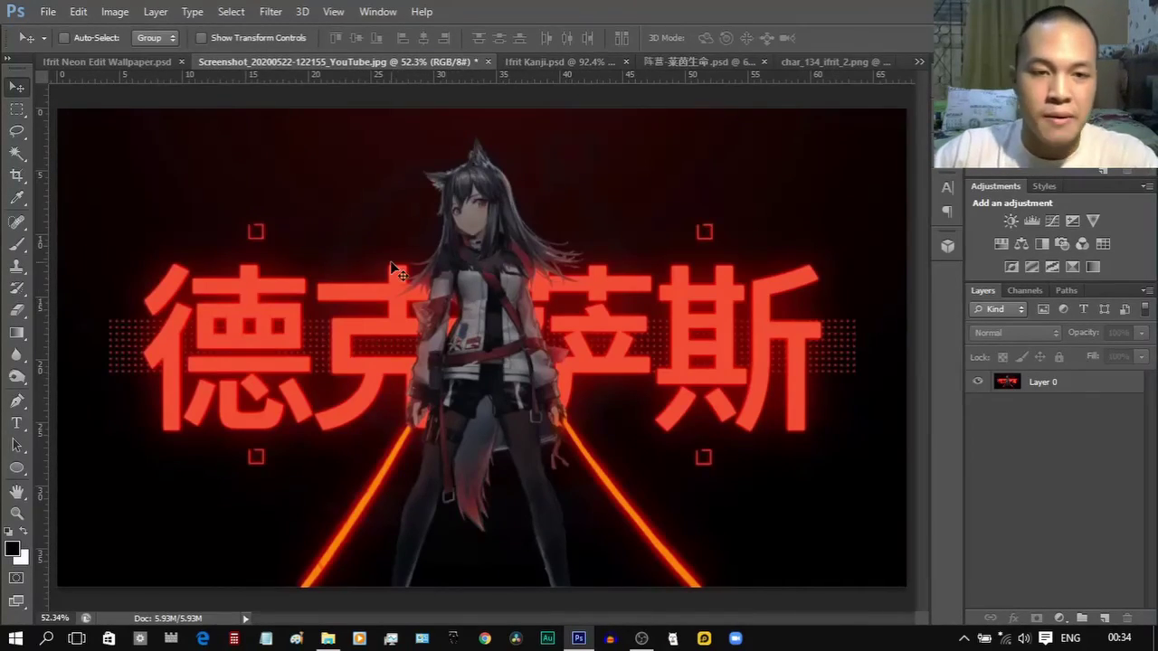
pyautogui.scroll(5, 253, 197)
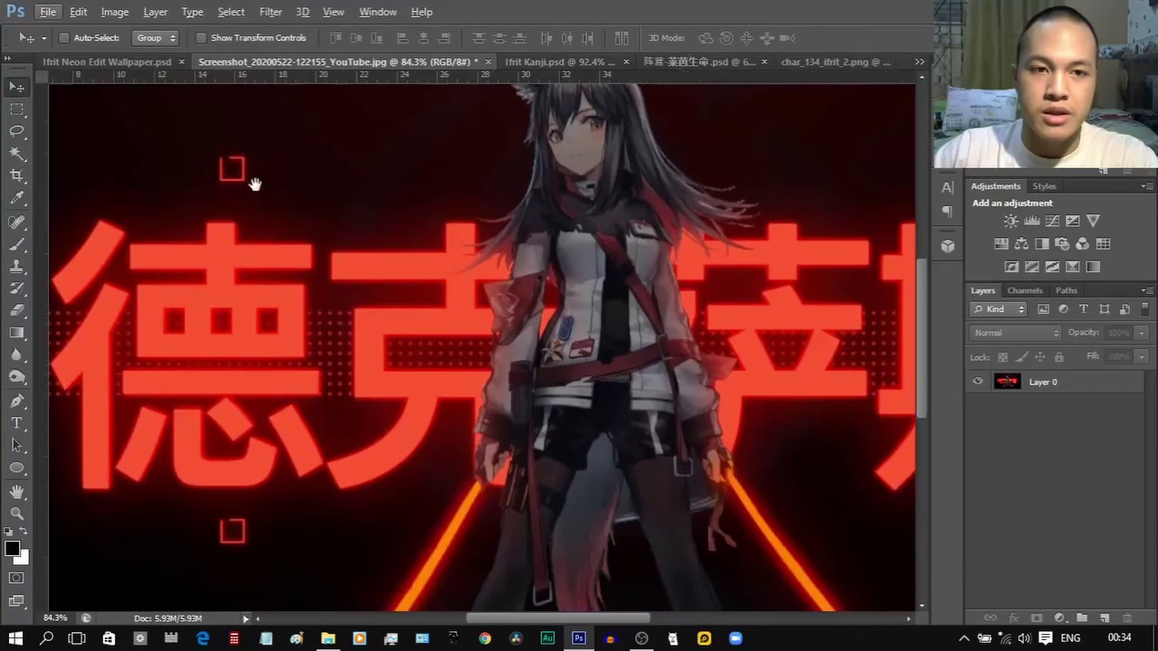
pyautogui.moveTo(313, 522); pyautogui.dragTo(246, 469)
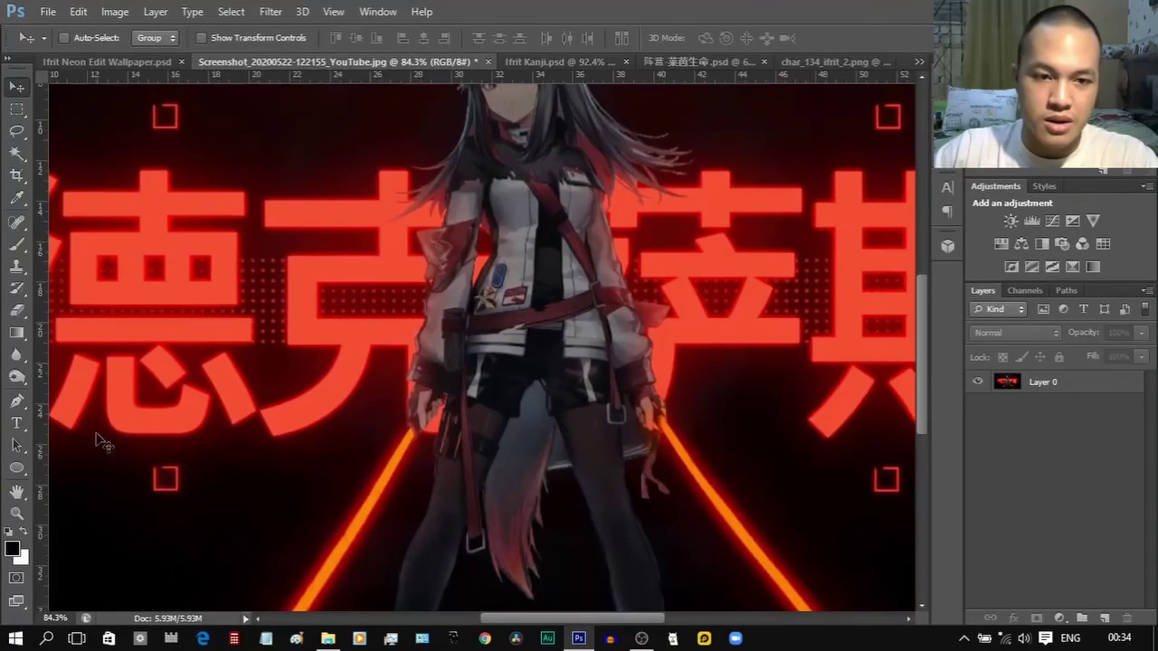
pyautogui.moveTo(547, 251); pyautogui.dragTo(370, 400)
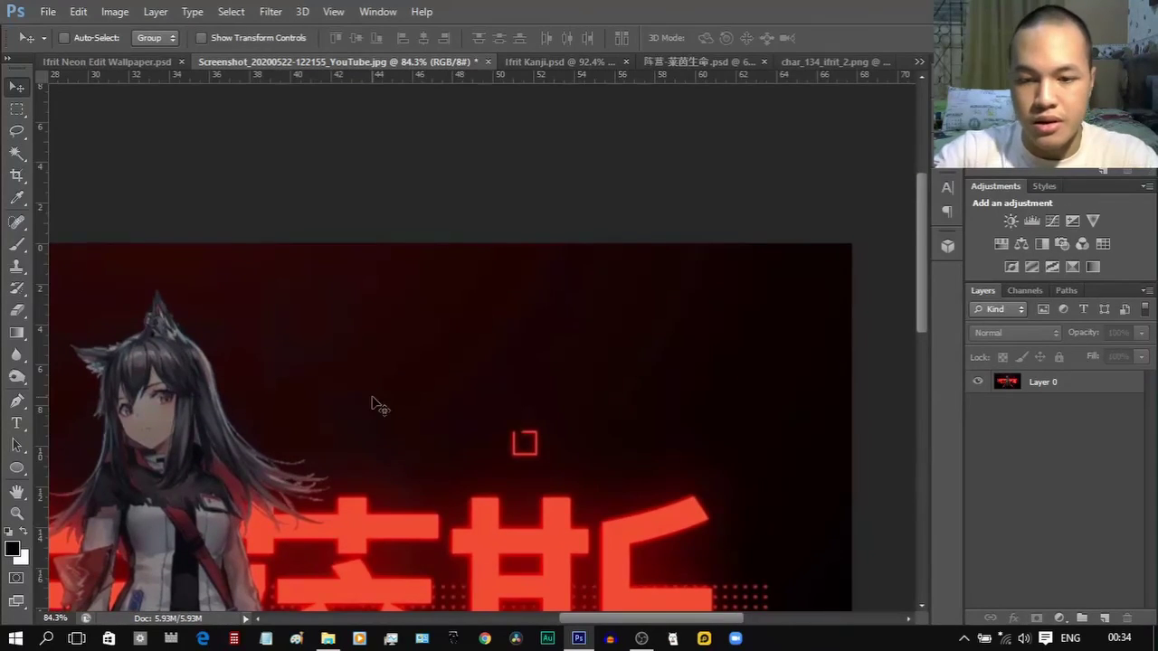
pyautogui.hotkey('ctrl', '0')
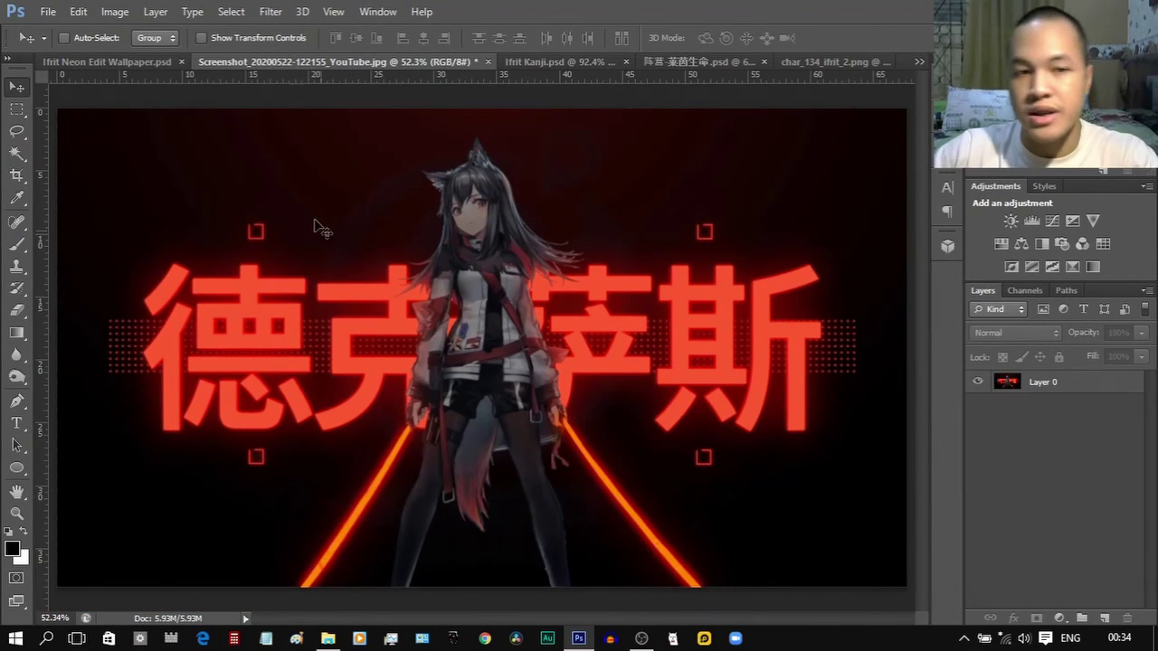
# Return to the Ifrit Neon Edit Wallpaper document and expand Group 2 to view its layers.
pyautogui.click(151, 60)
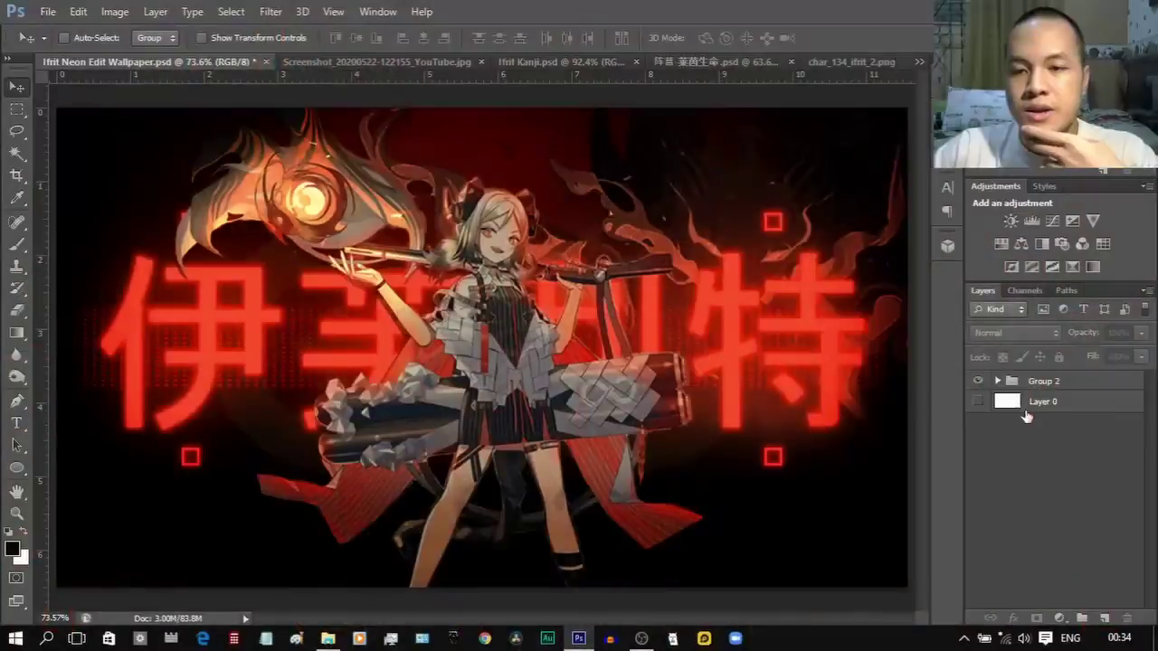
pyautogui.click(998, 380)
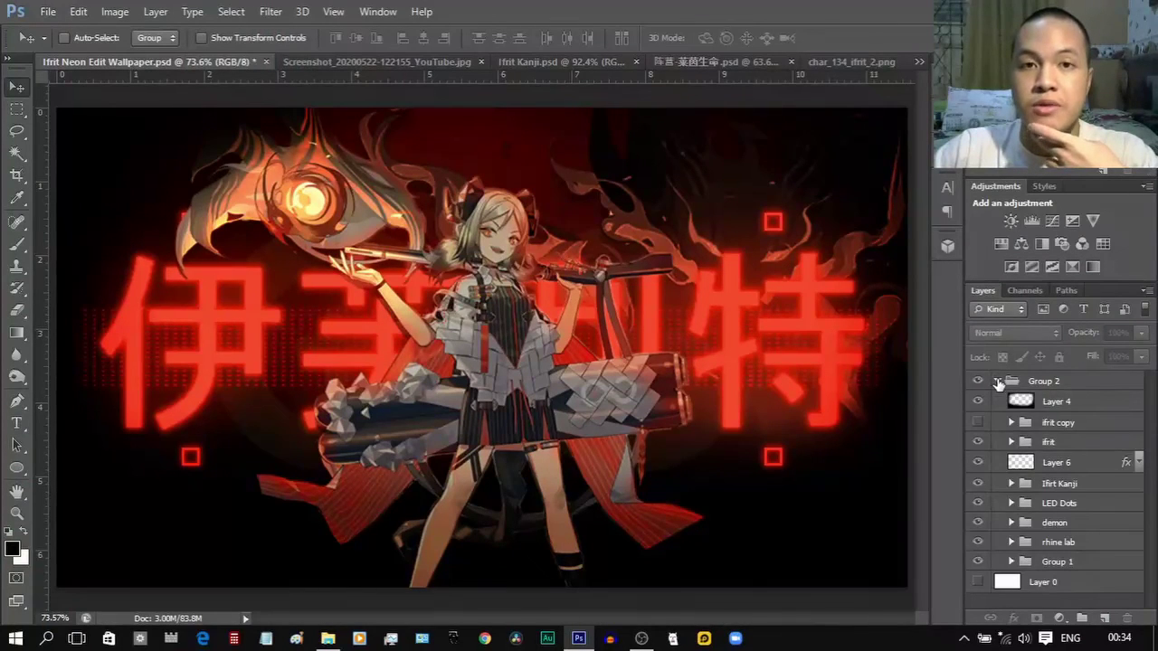